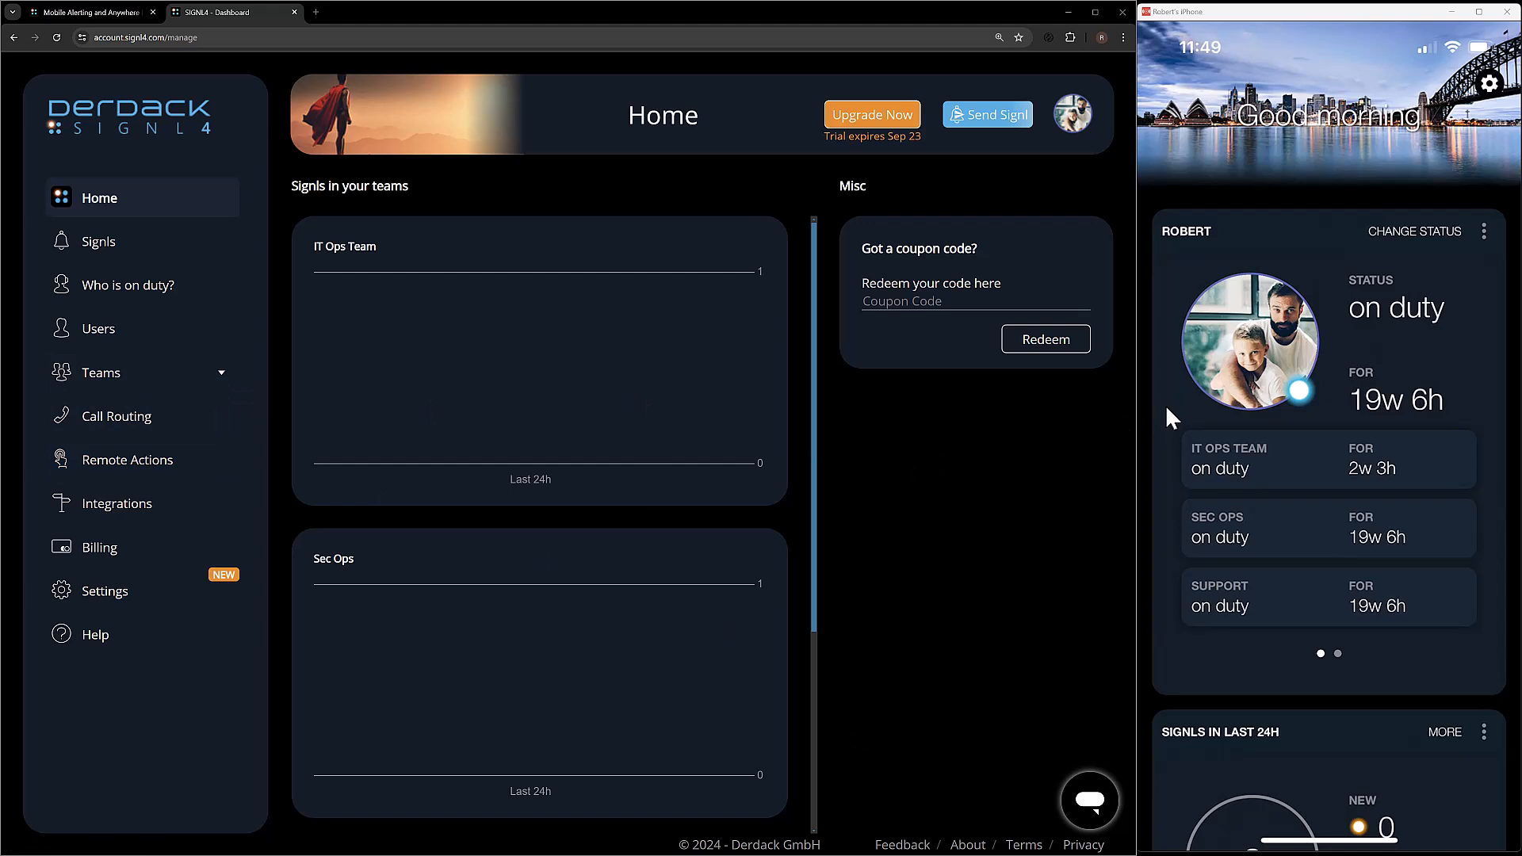
Add a new override profile named "Evenings and weekends" in the Sec Ops team's signaling settings.
left_click(108, 384)
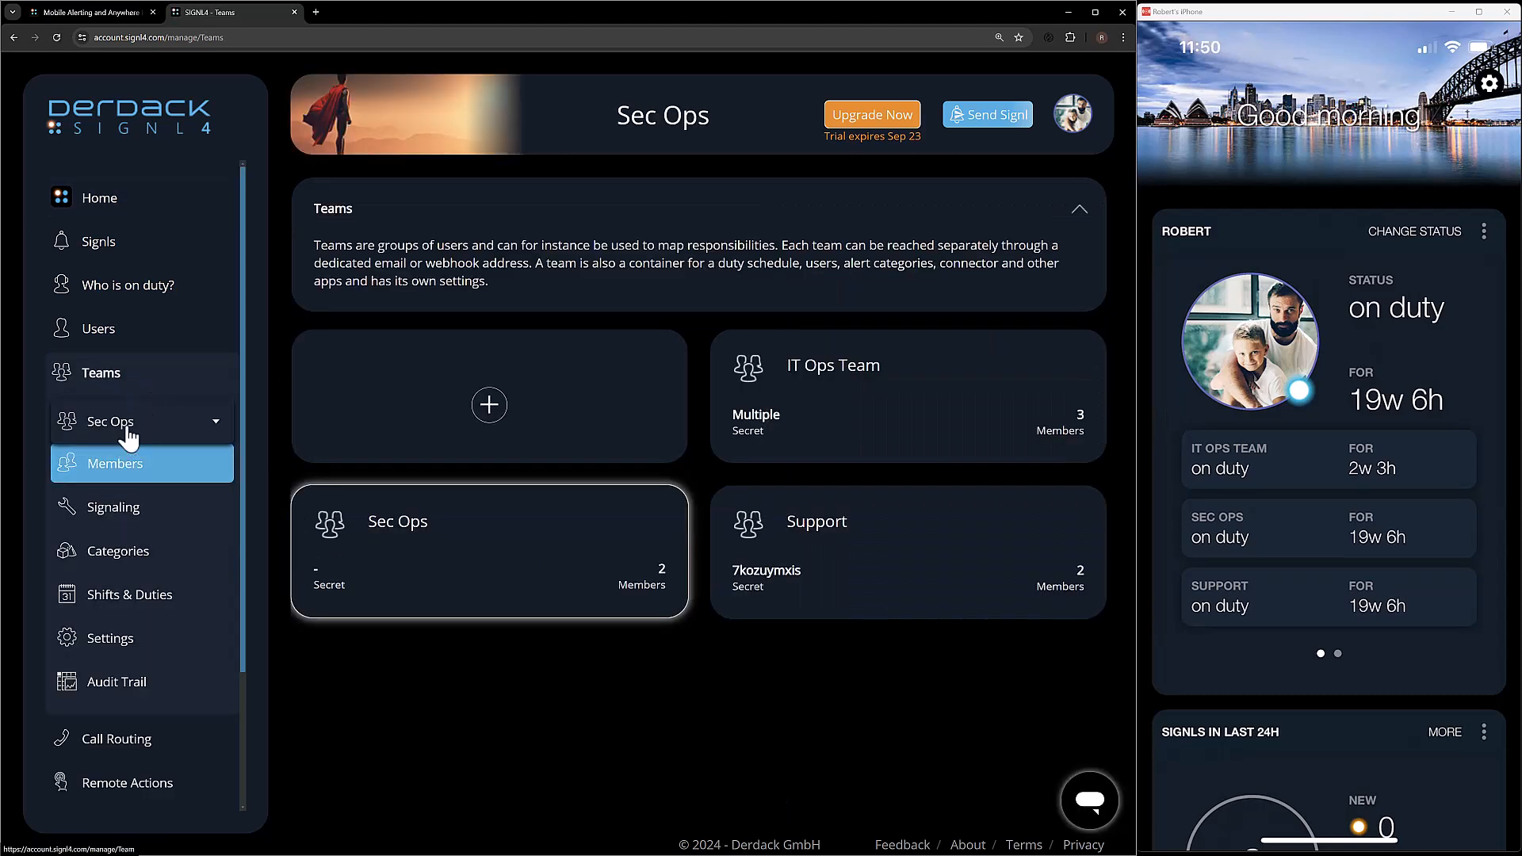
left_click(114, 510)
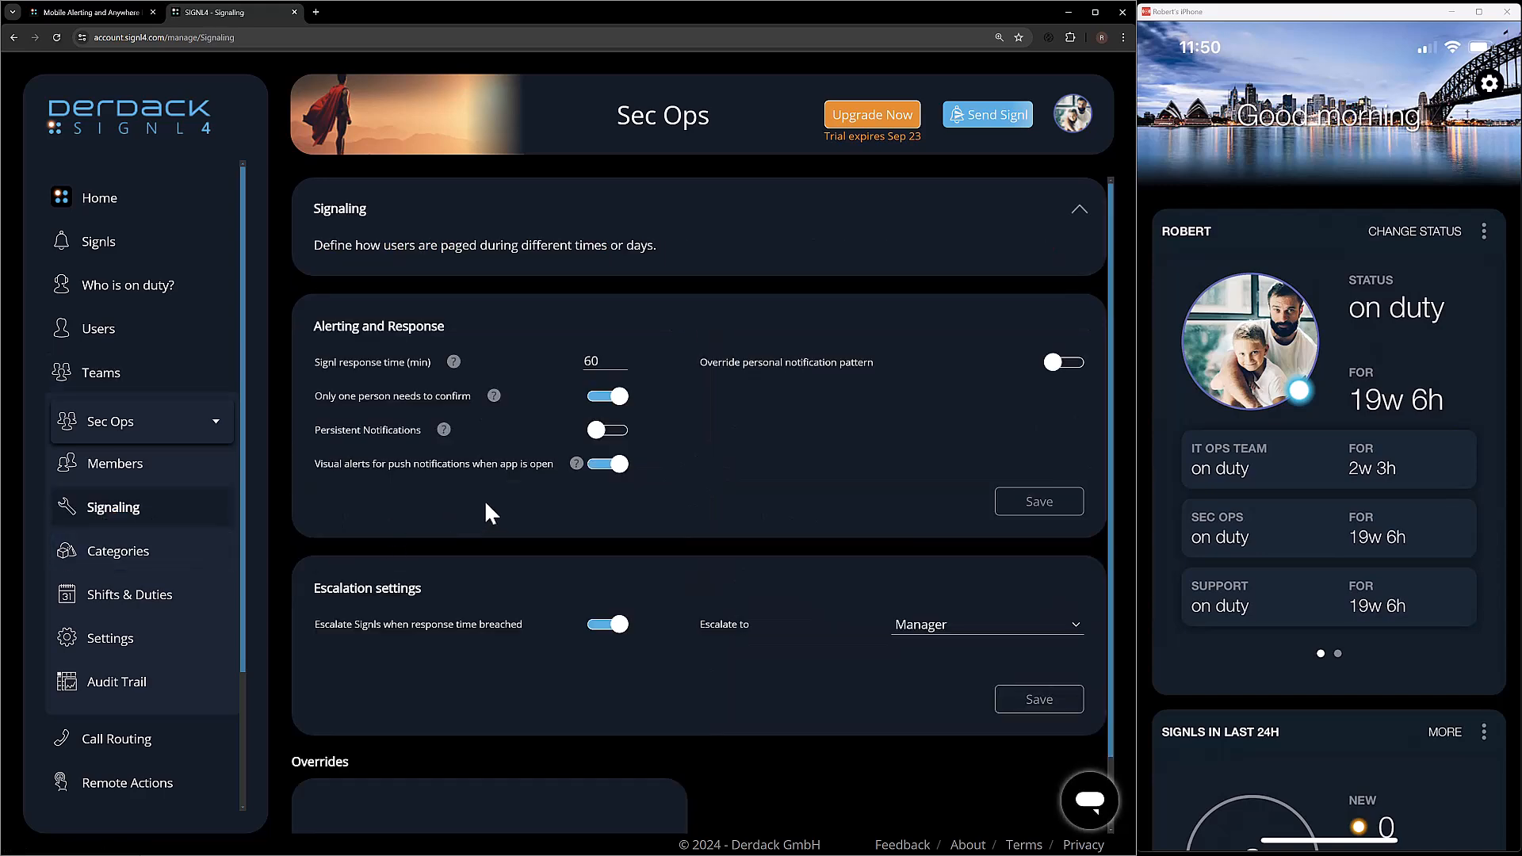
scroll(475, 495, "down", 1)
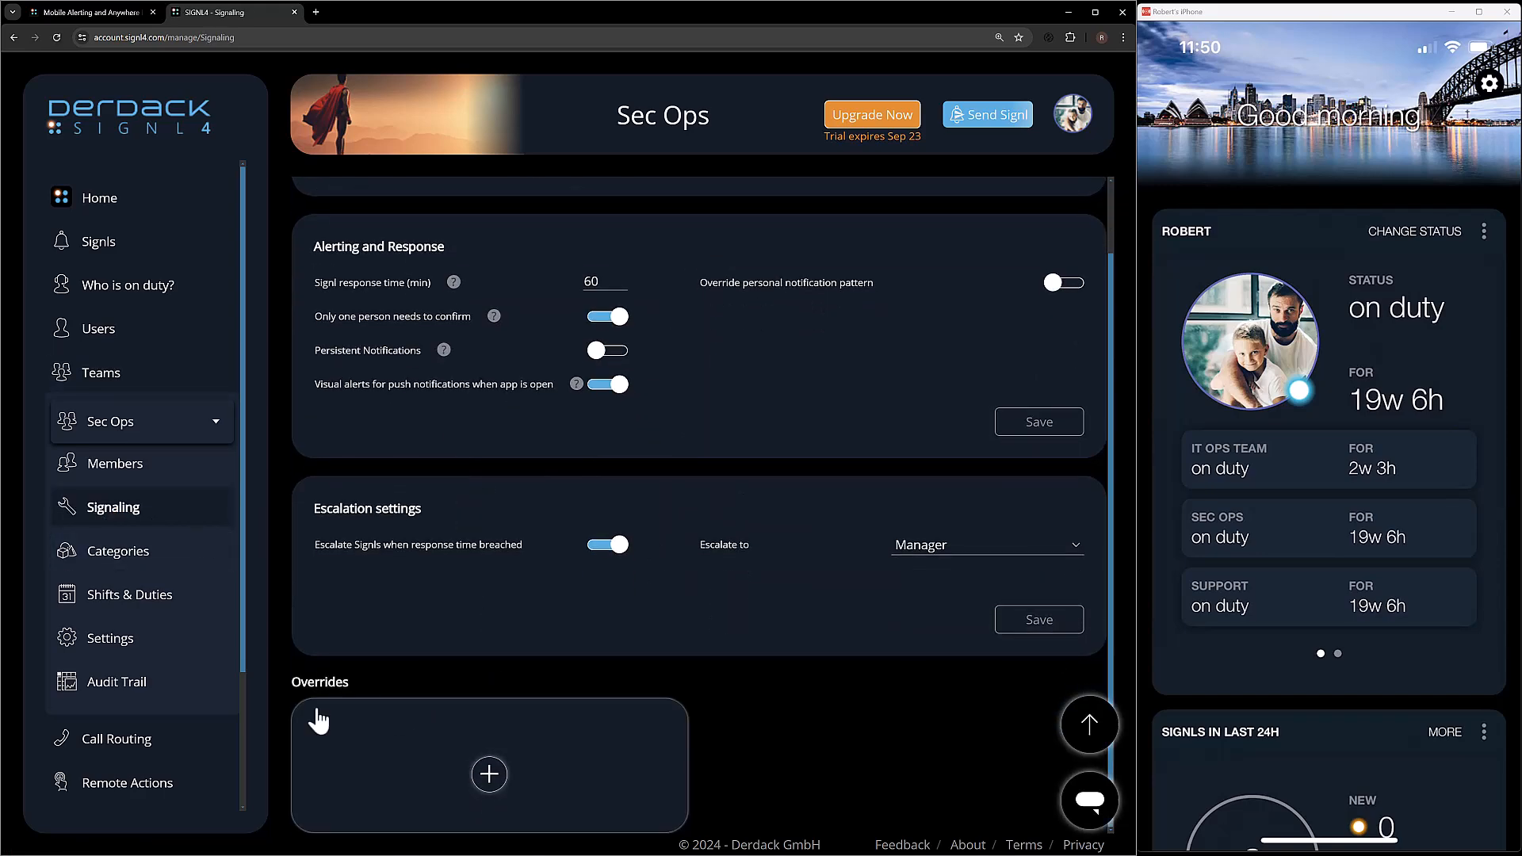
left_click(489, 774)
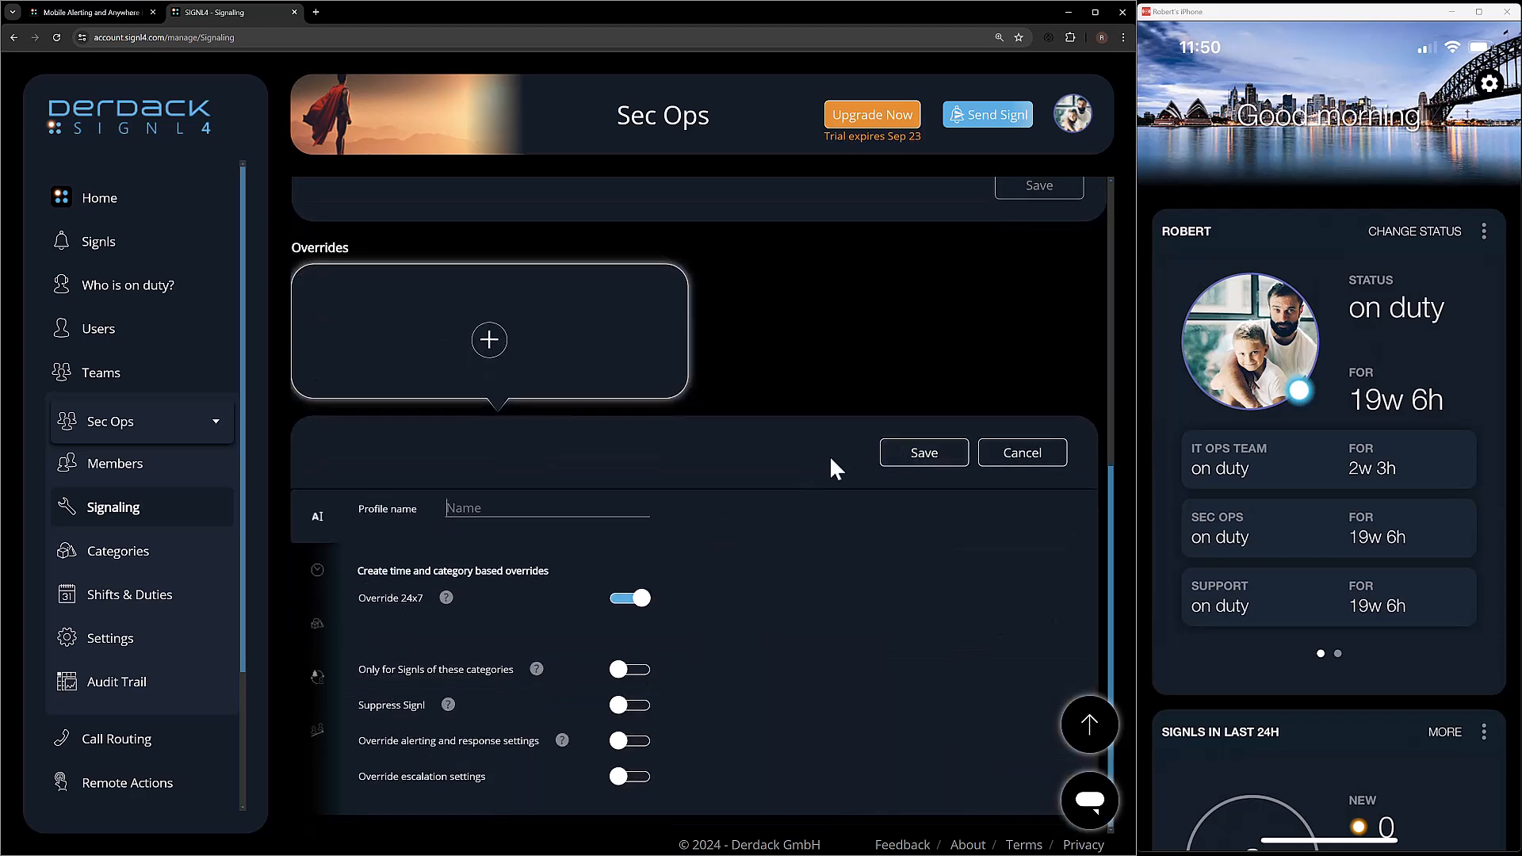
left_click(544, 512)
type("Evenings and weekends")
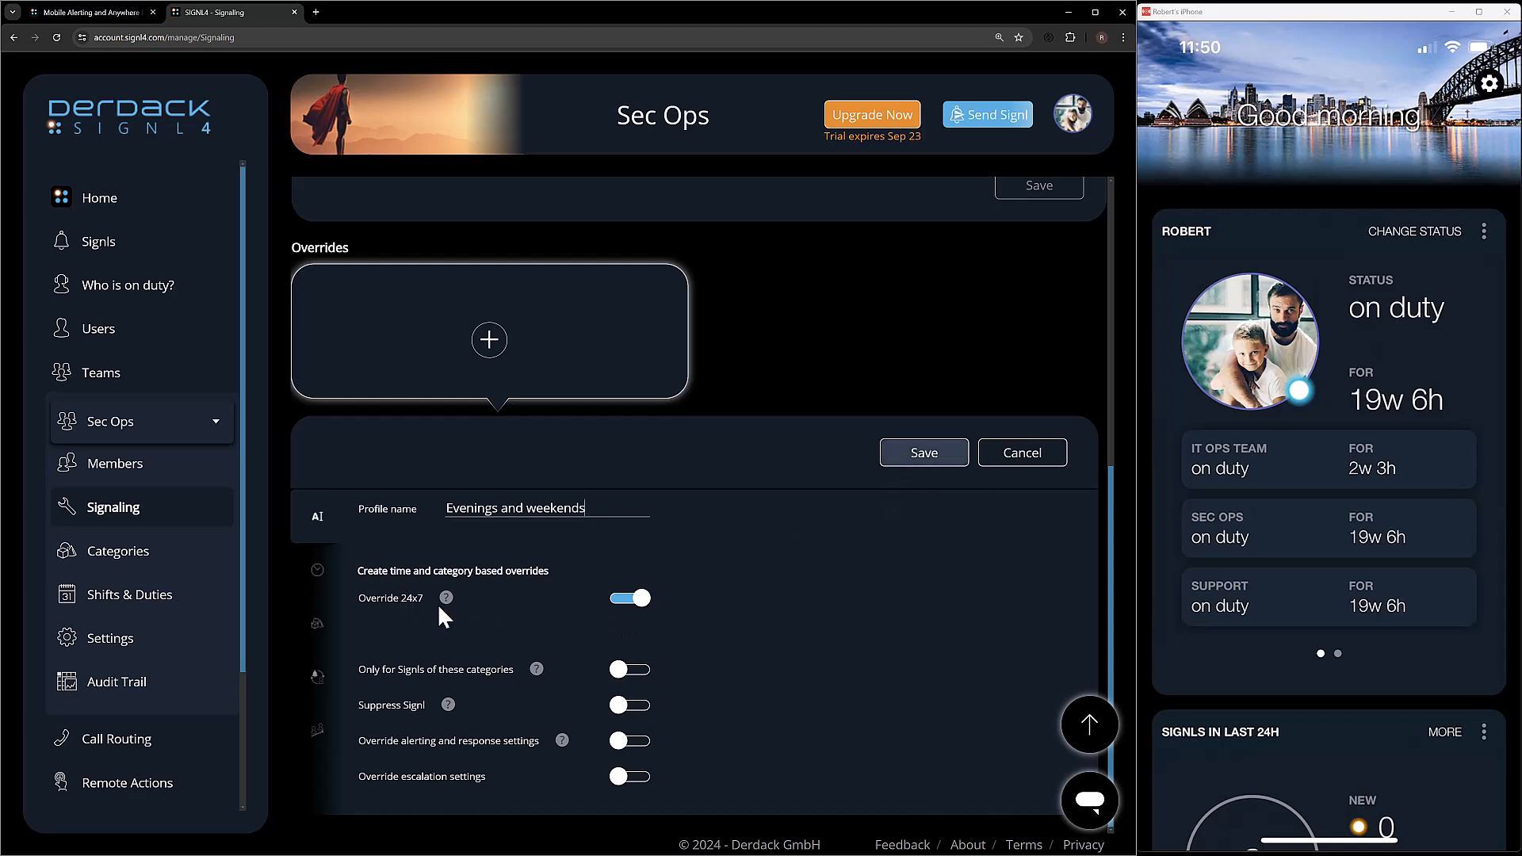
Turn off Override 24x7 for the profile and set the Monday period's start time to 06:00 PM.
left_click(632, 600)
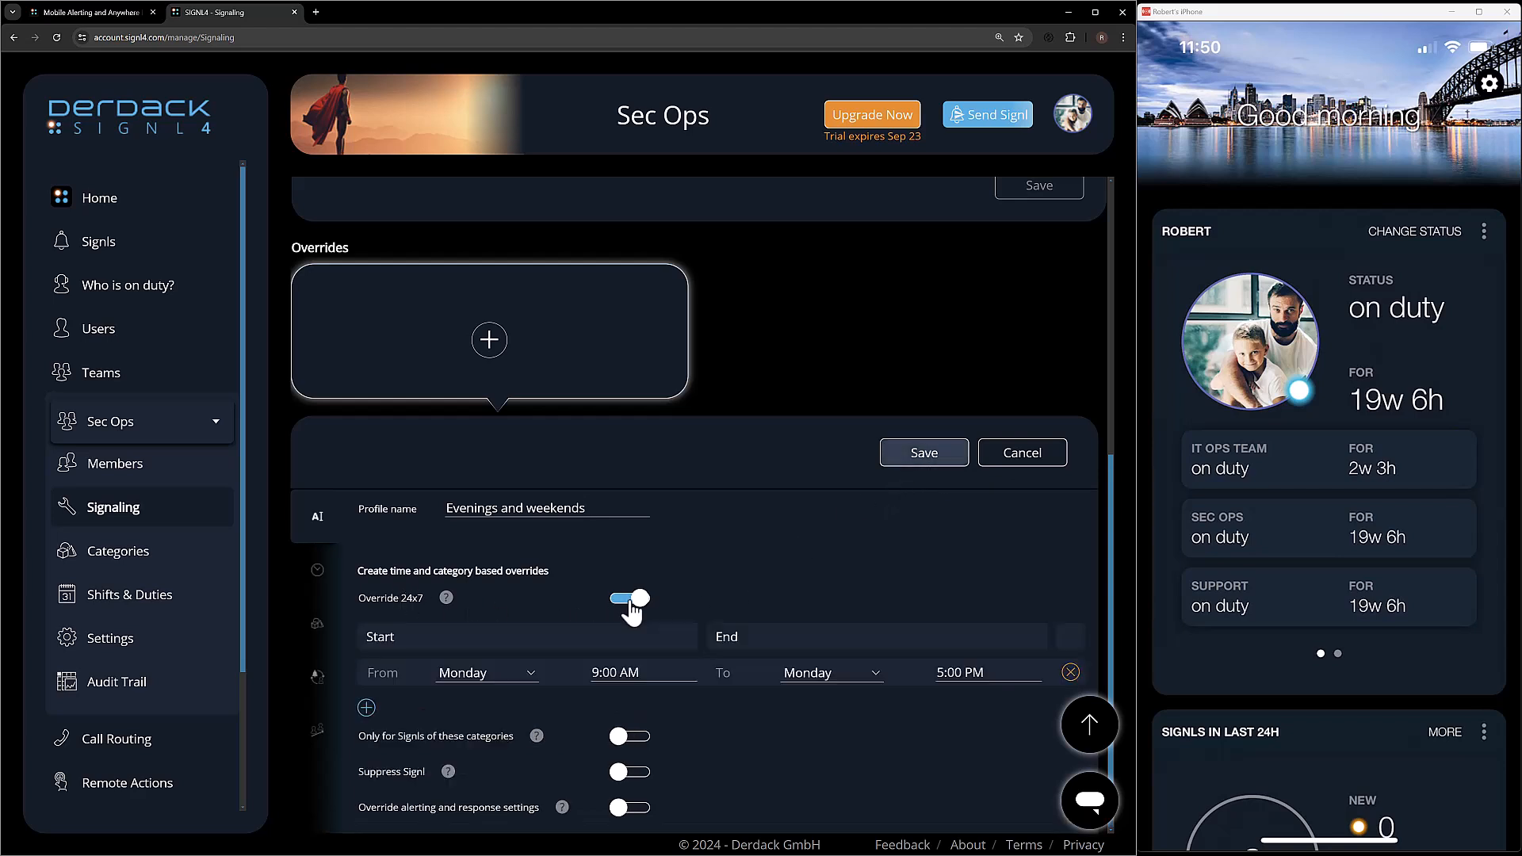
scroll(612, 644, "down", 1)
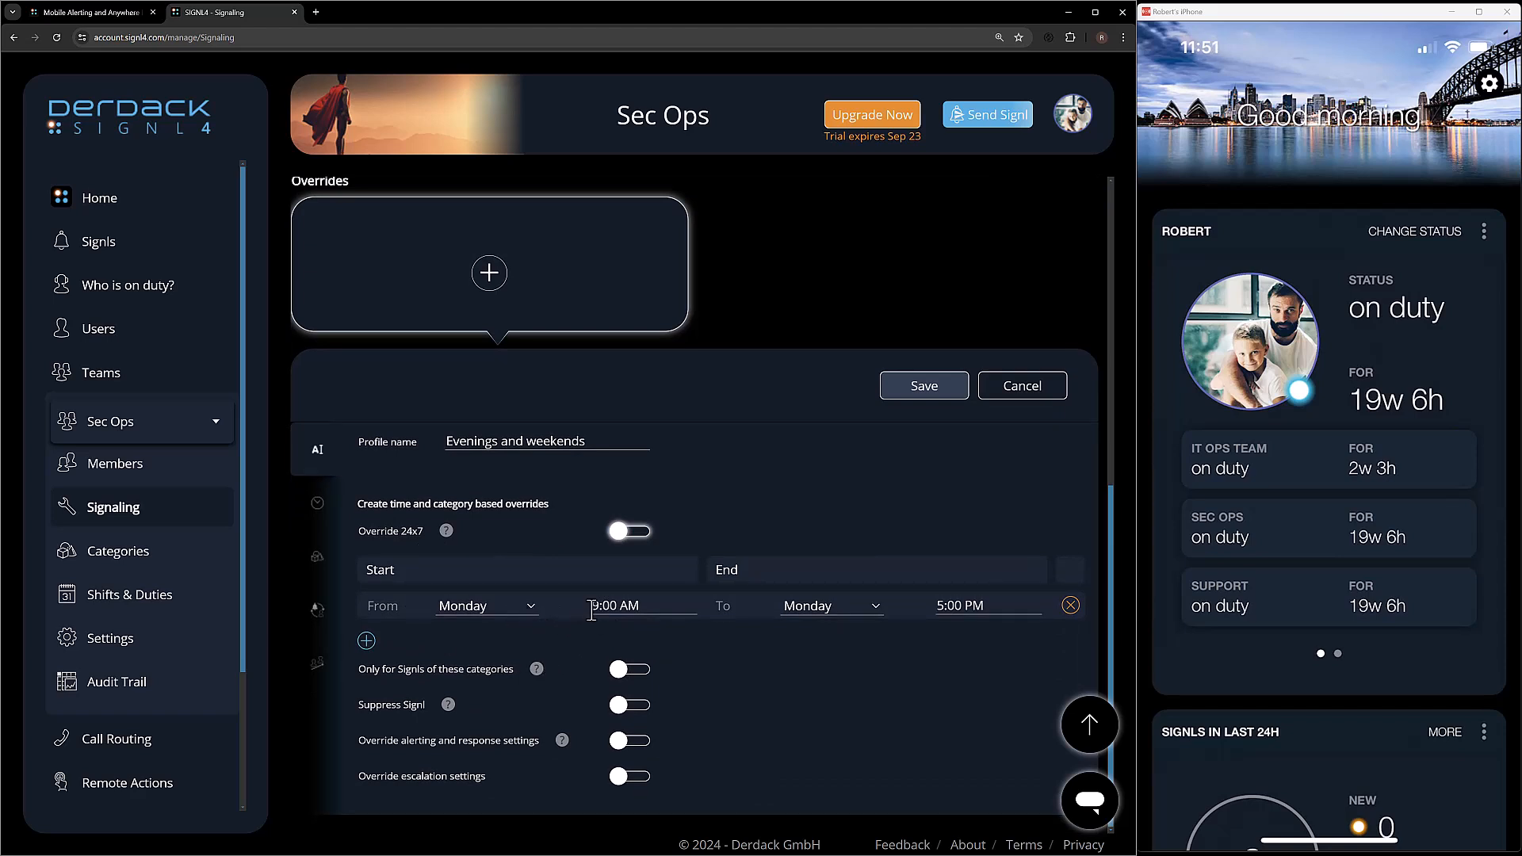
left_click(647, 605)
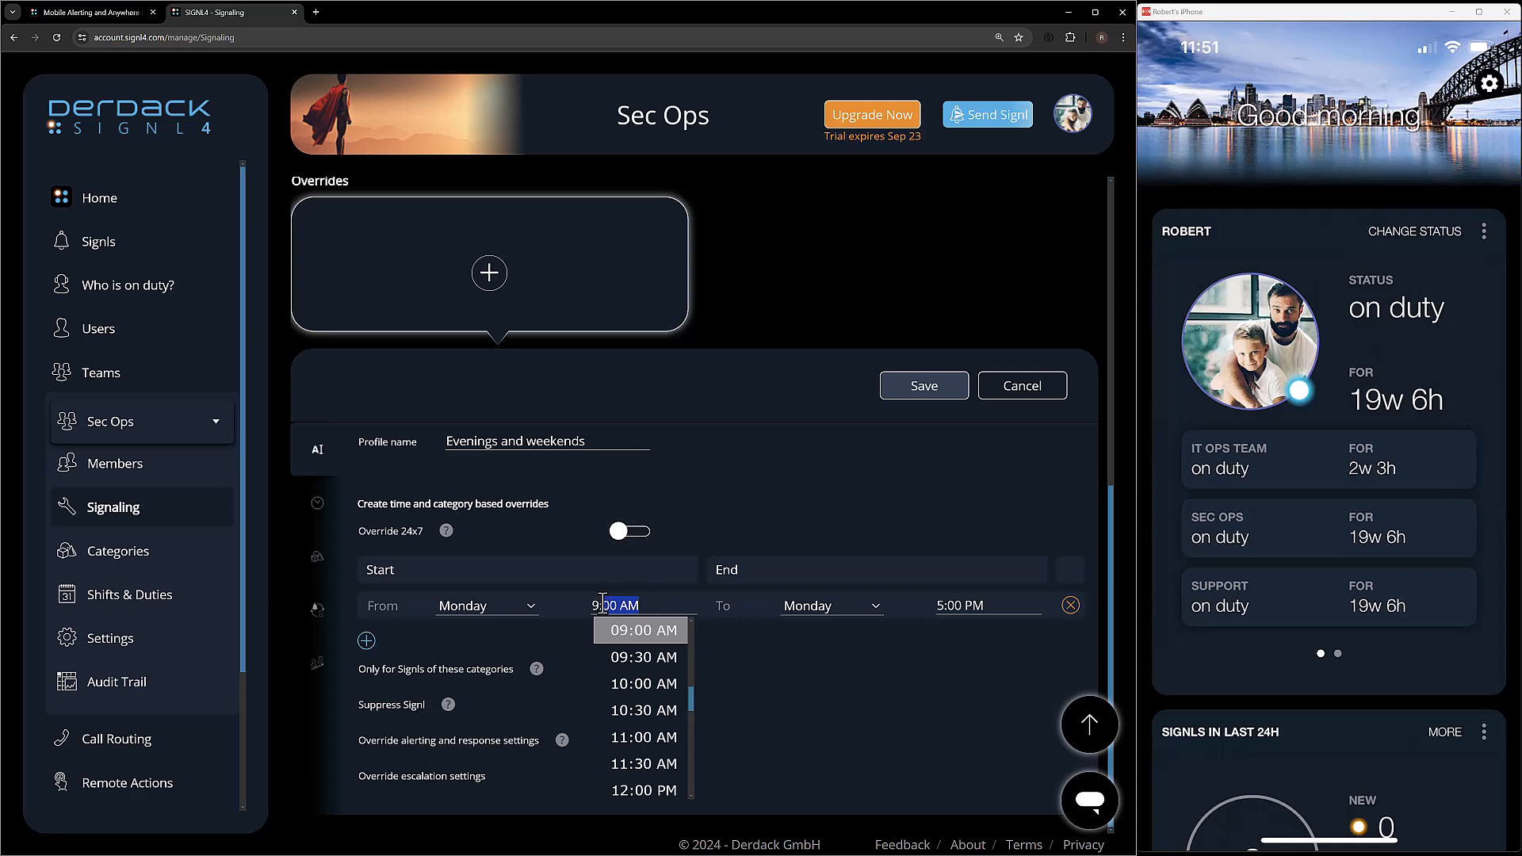
scroll(680, 709, "down", 4)
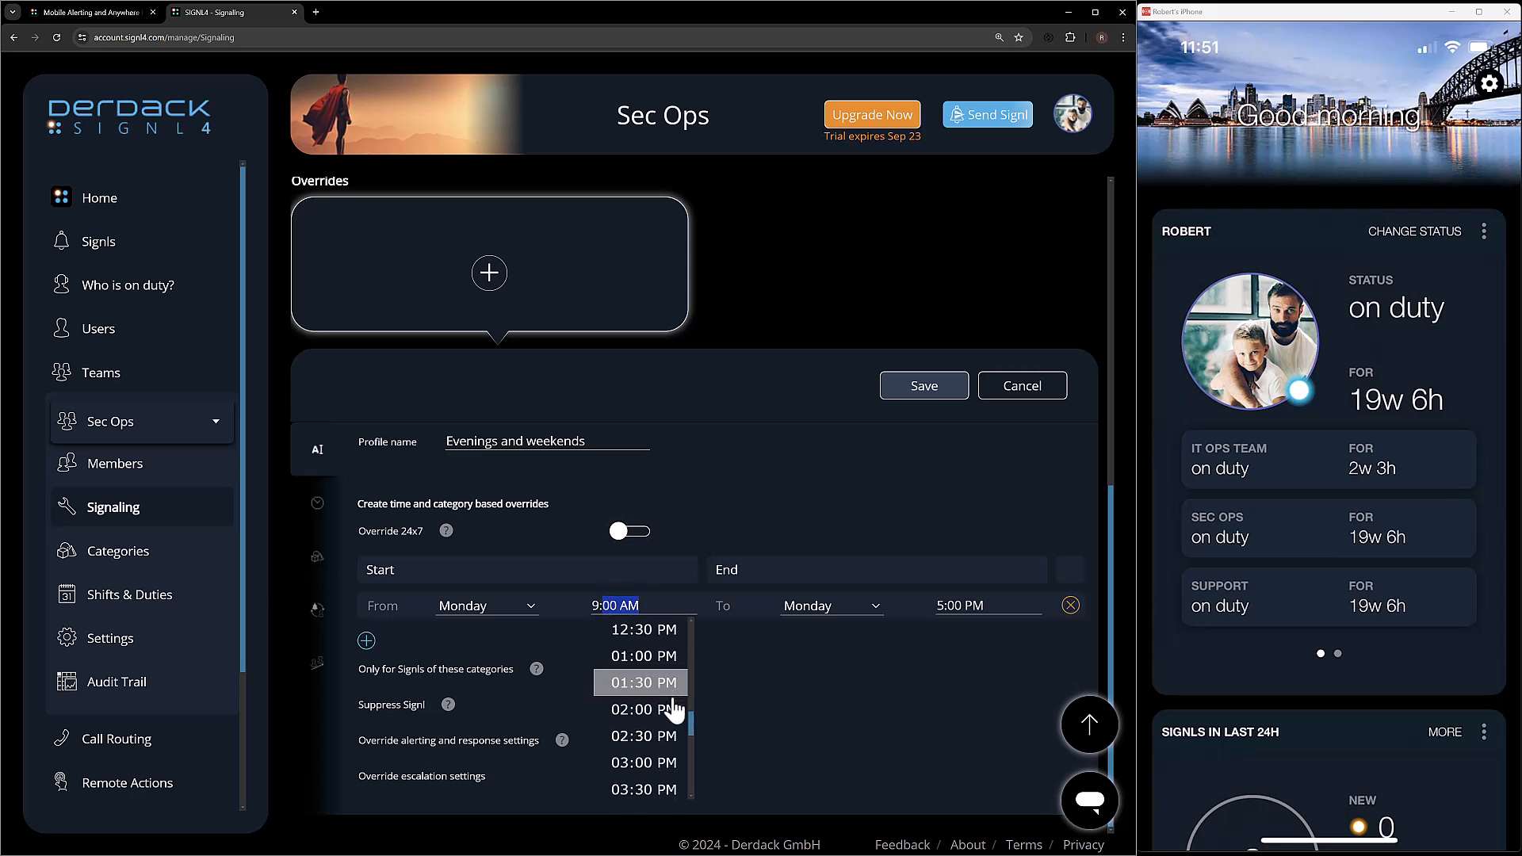
scroll(663, 726, "down", 2)
left_click(659, 724)
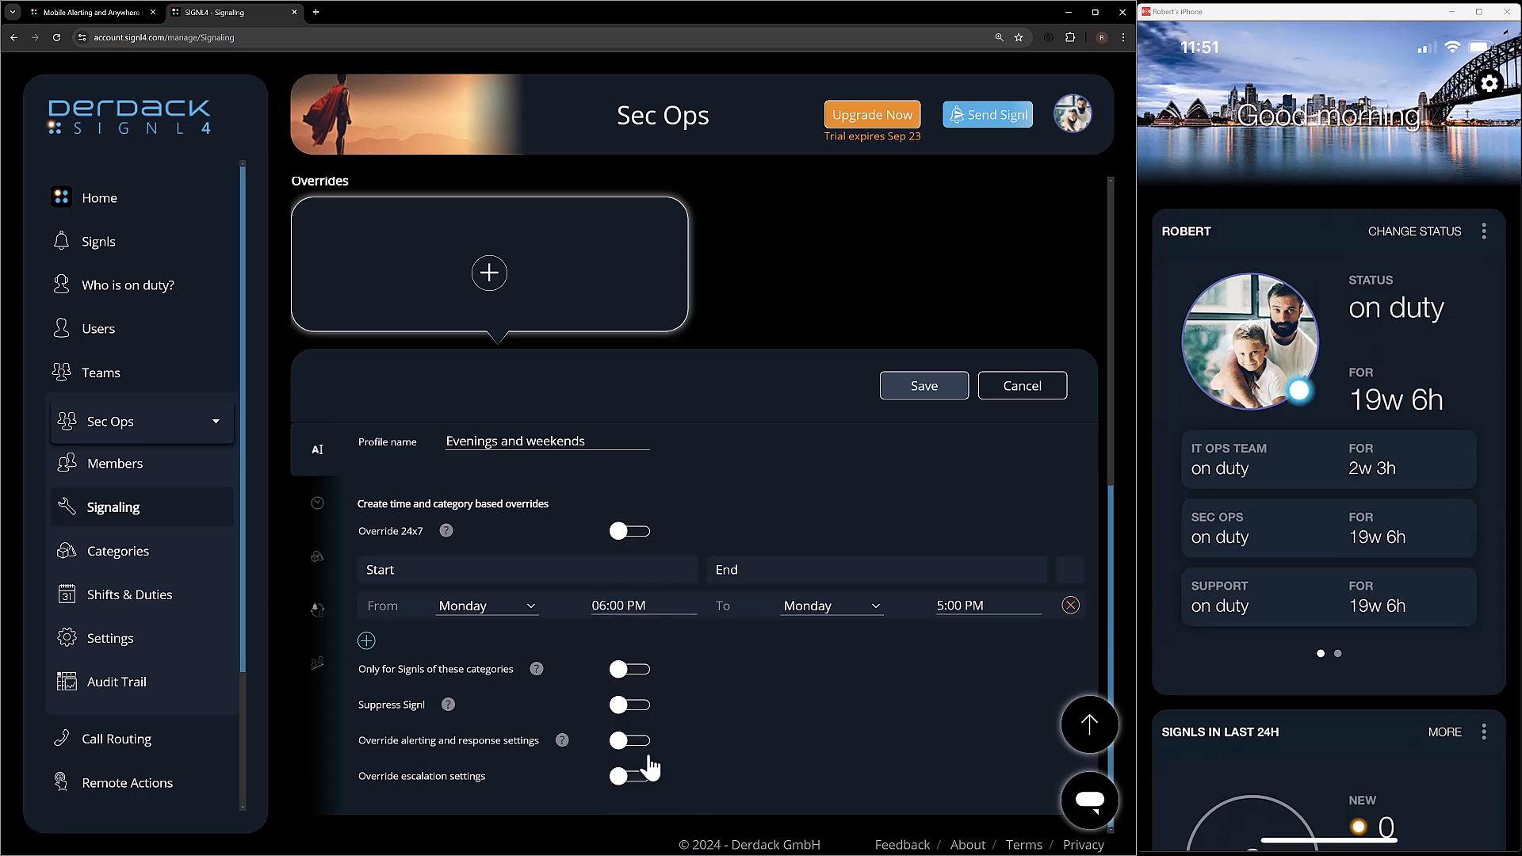
Set the end of the Monday period to Tuesday at 09:00 AM.
left_click(840, 608)
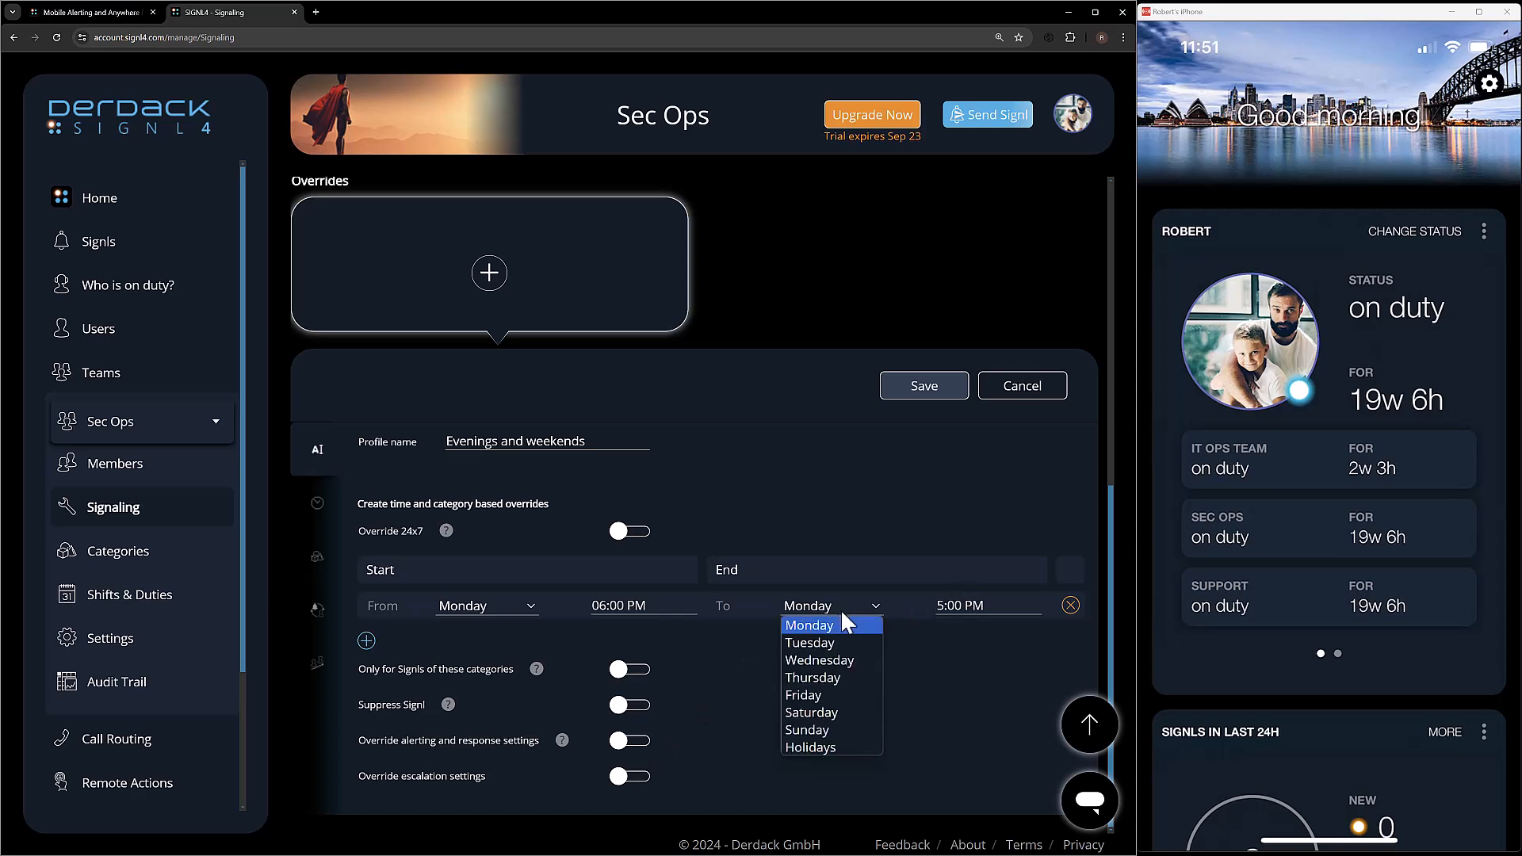
left_click(854, 636)
left_click(956, 610)
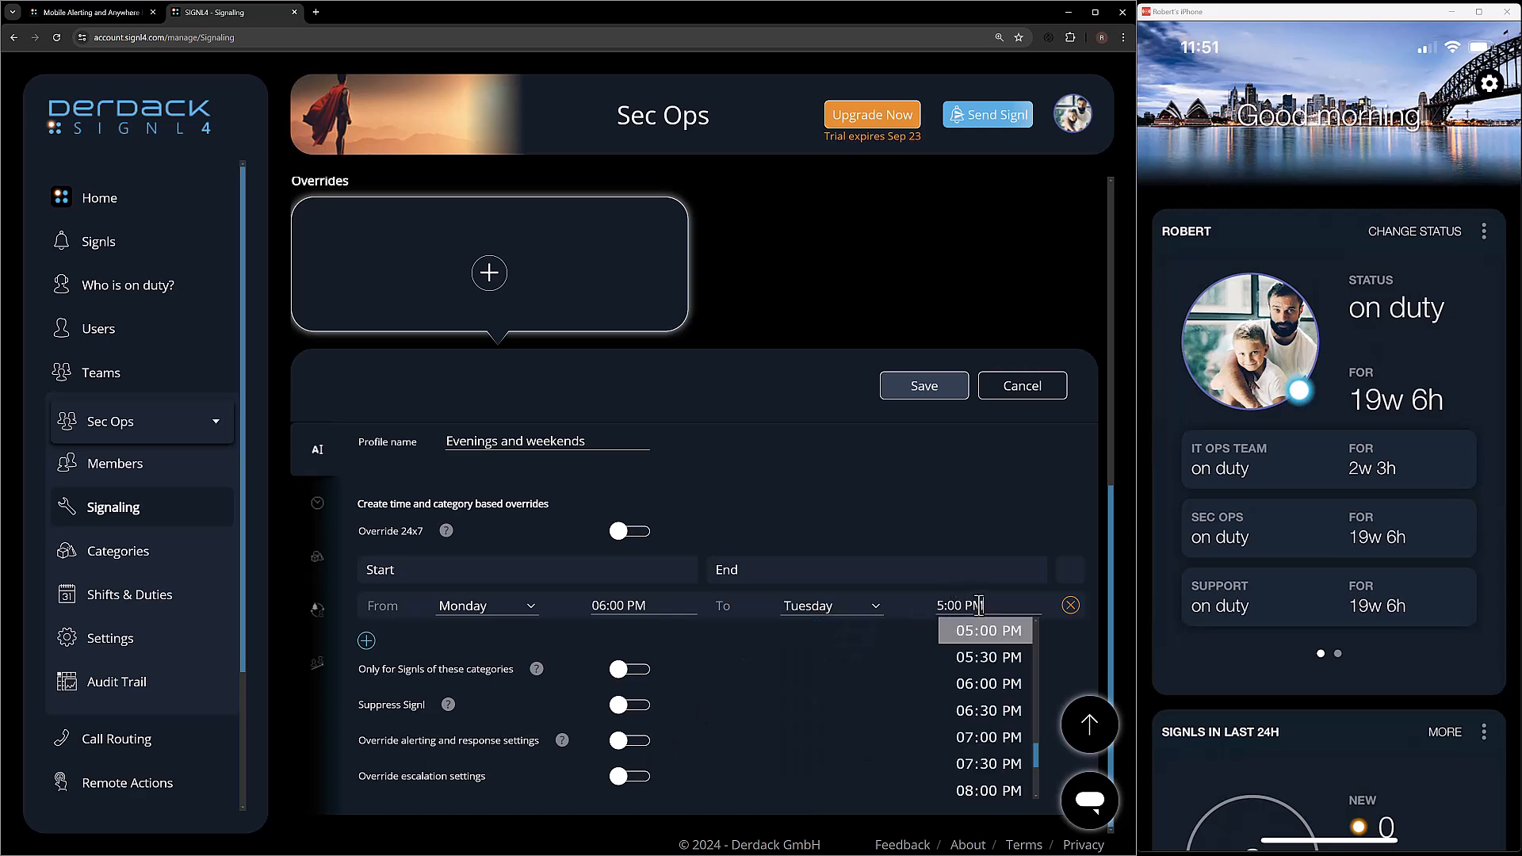
scroll(983, 674, "up", 3)
scroll(1001, 692, "up", 5)
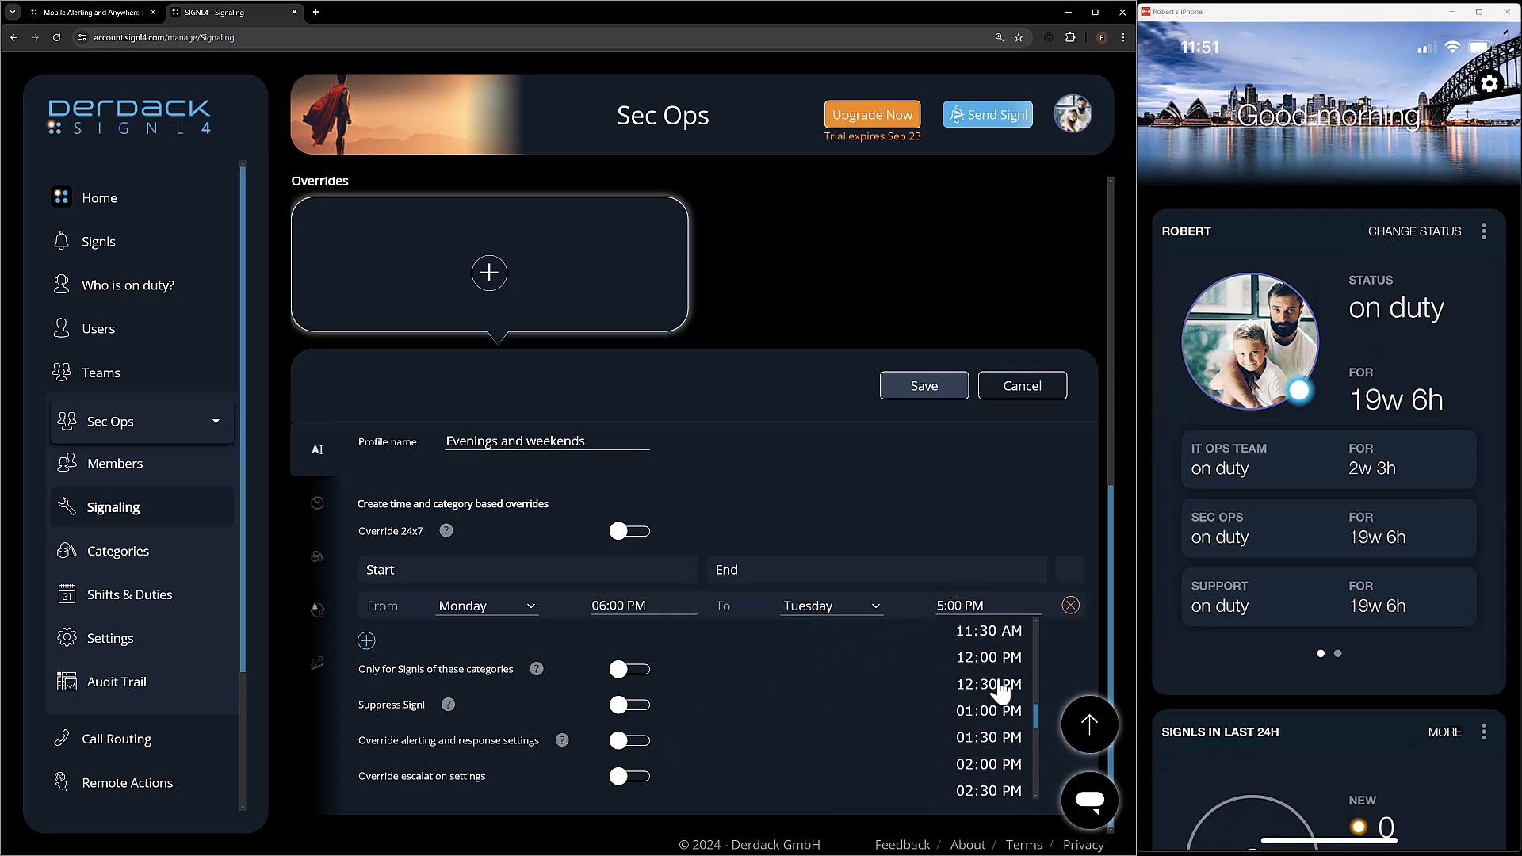
left_click(989, 682)
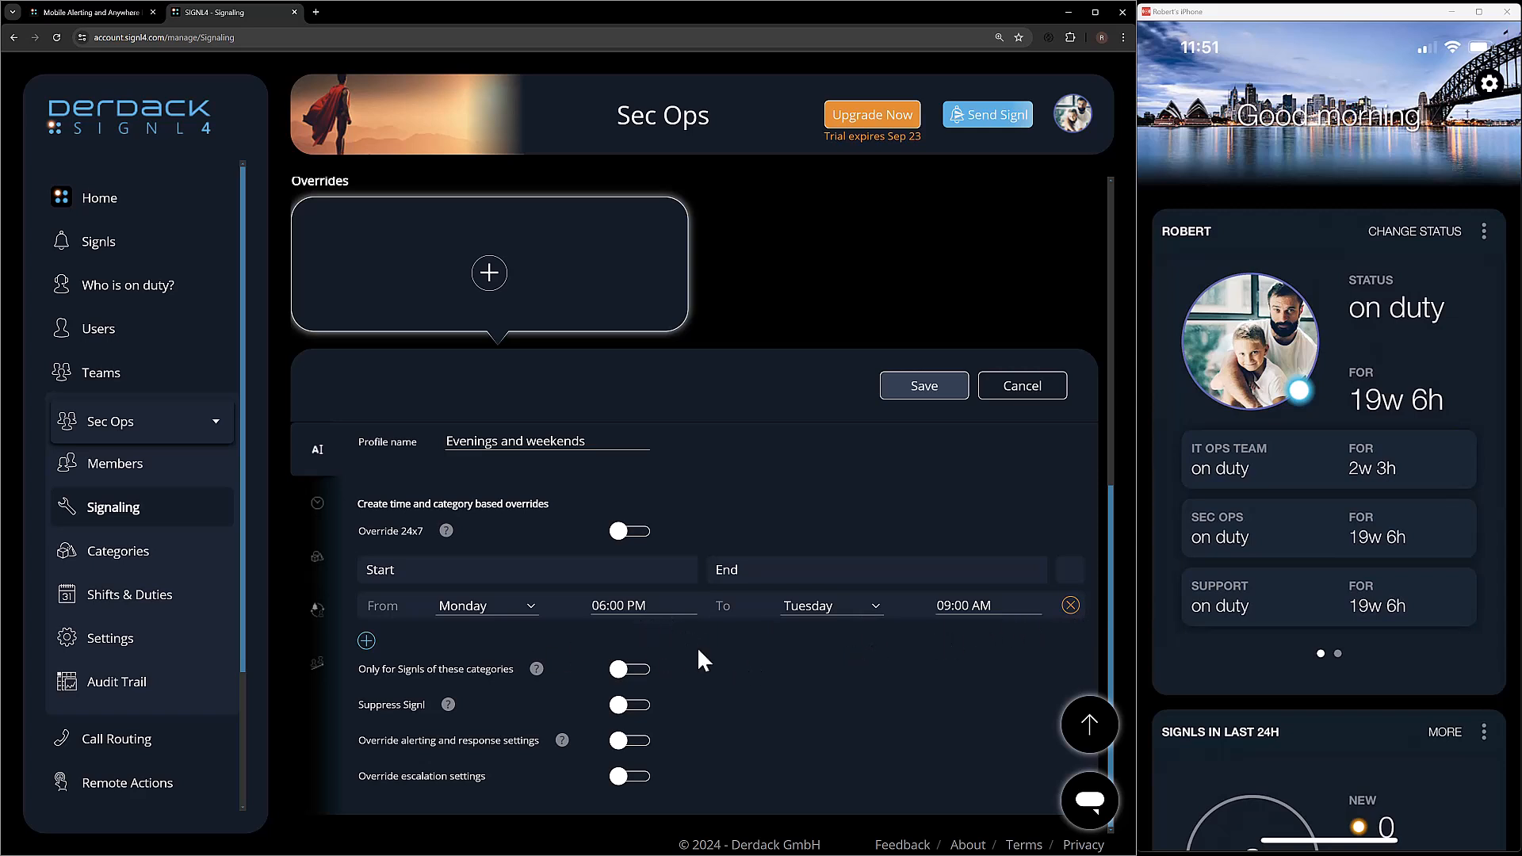
Add overnight periods for Tuesday through Friday, 6:00 PM to 9:00 AM the next day, with Friday's period ending on Monday.
left_click(366, 641)
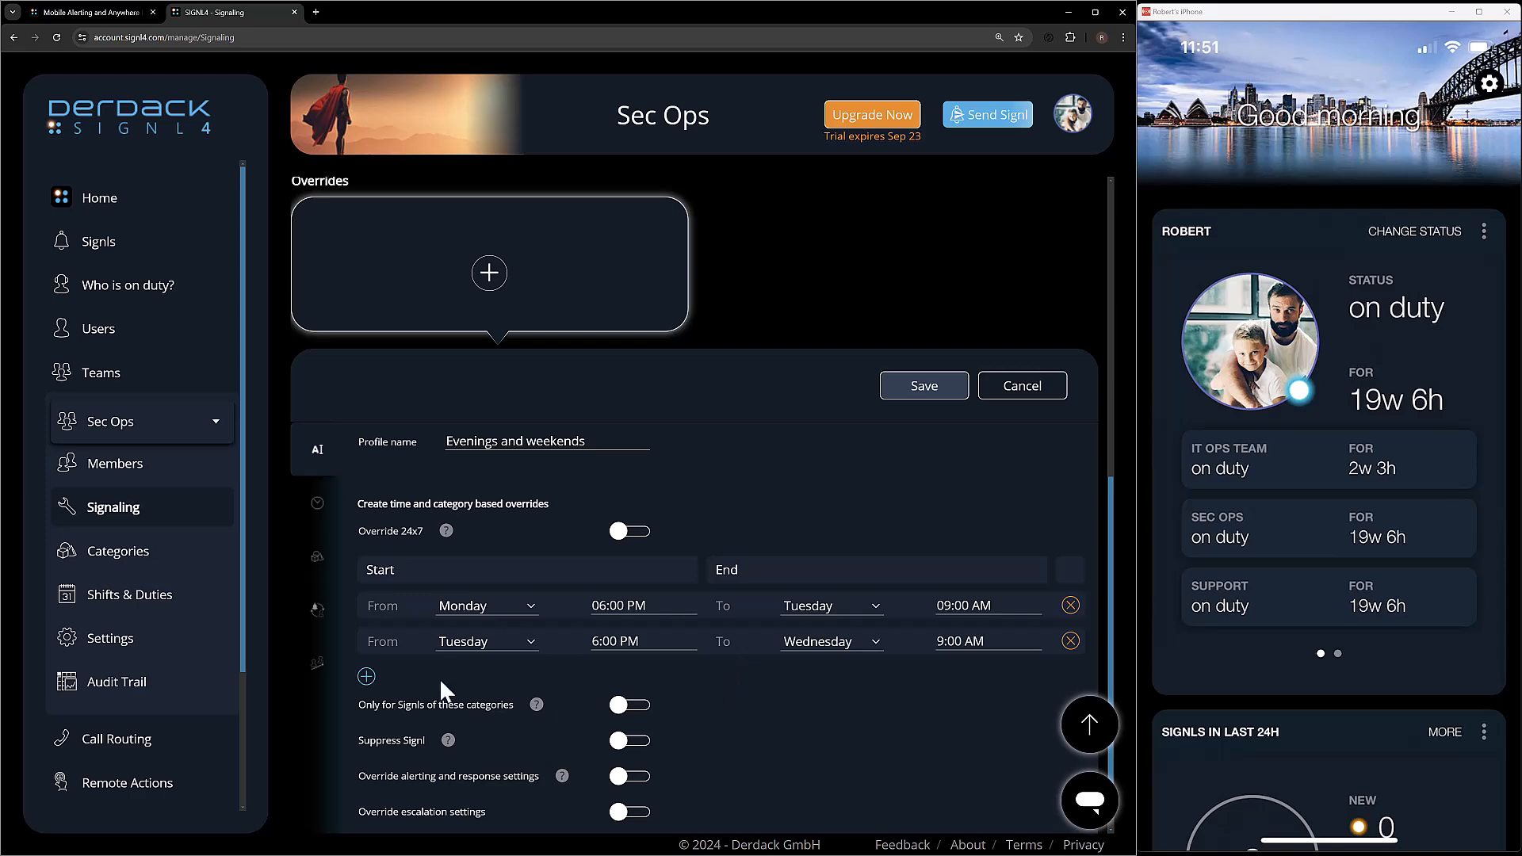
left_click(367, 677)
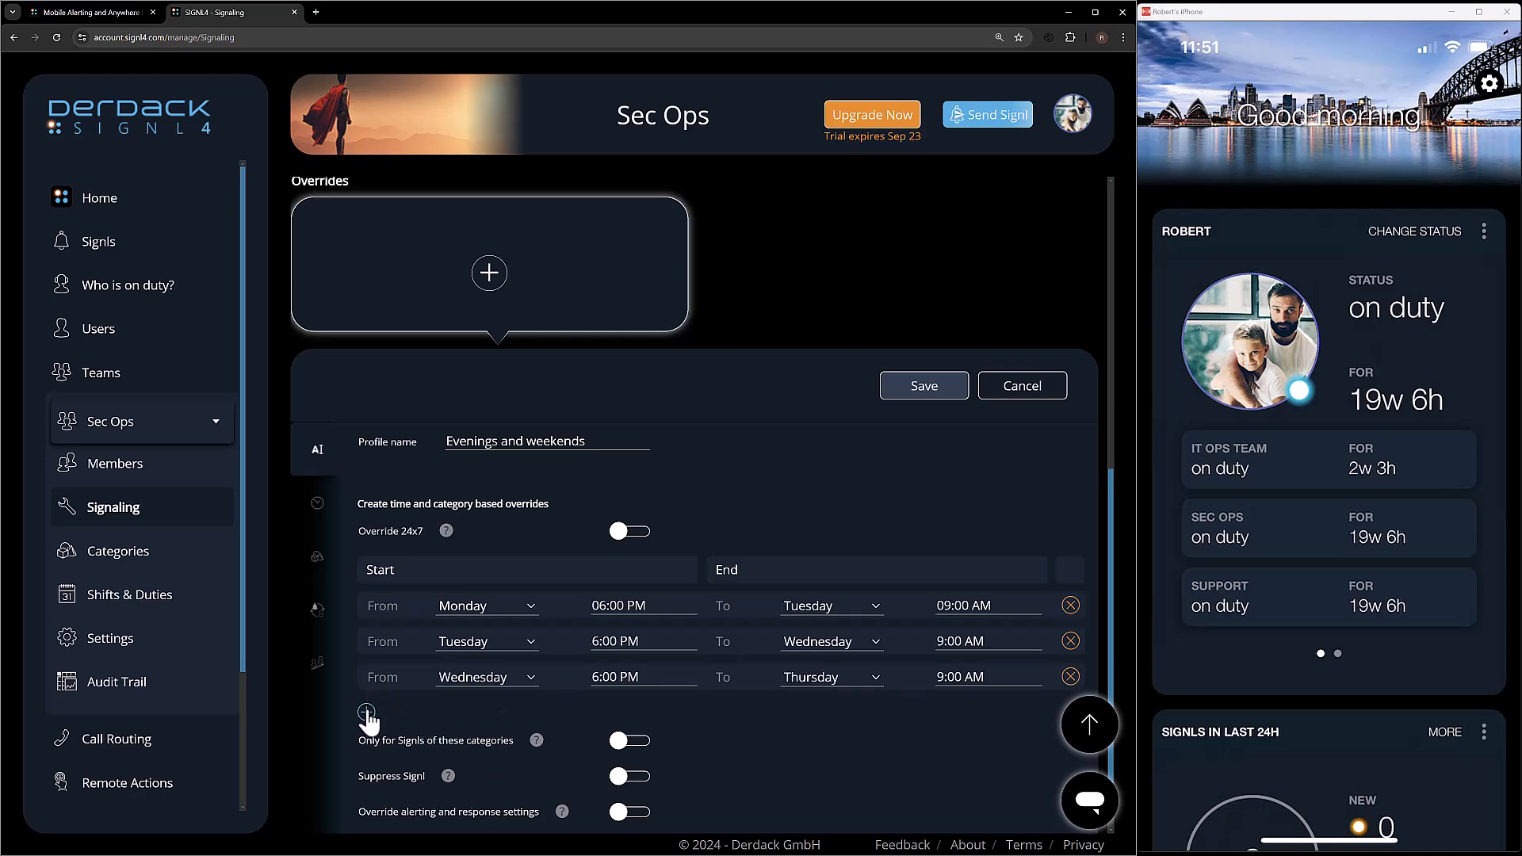
left_click(367, 712)
scroll(386, 729, "down", 2)
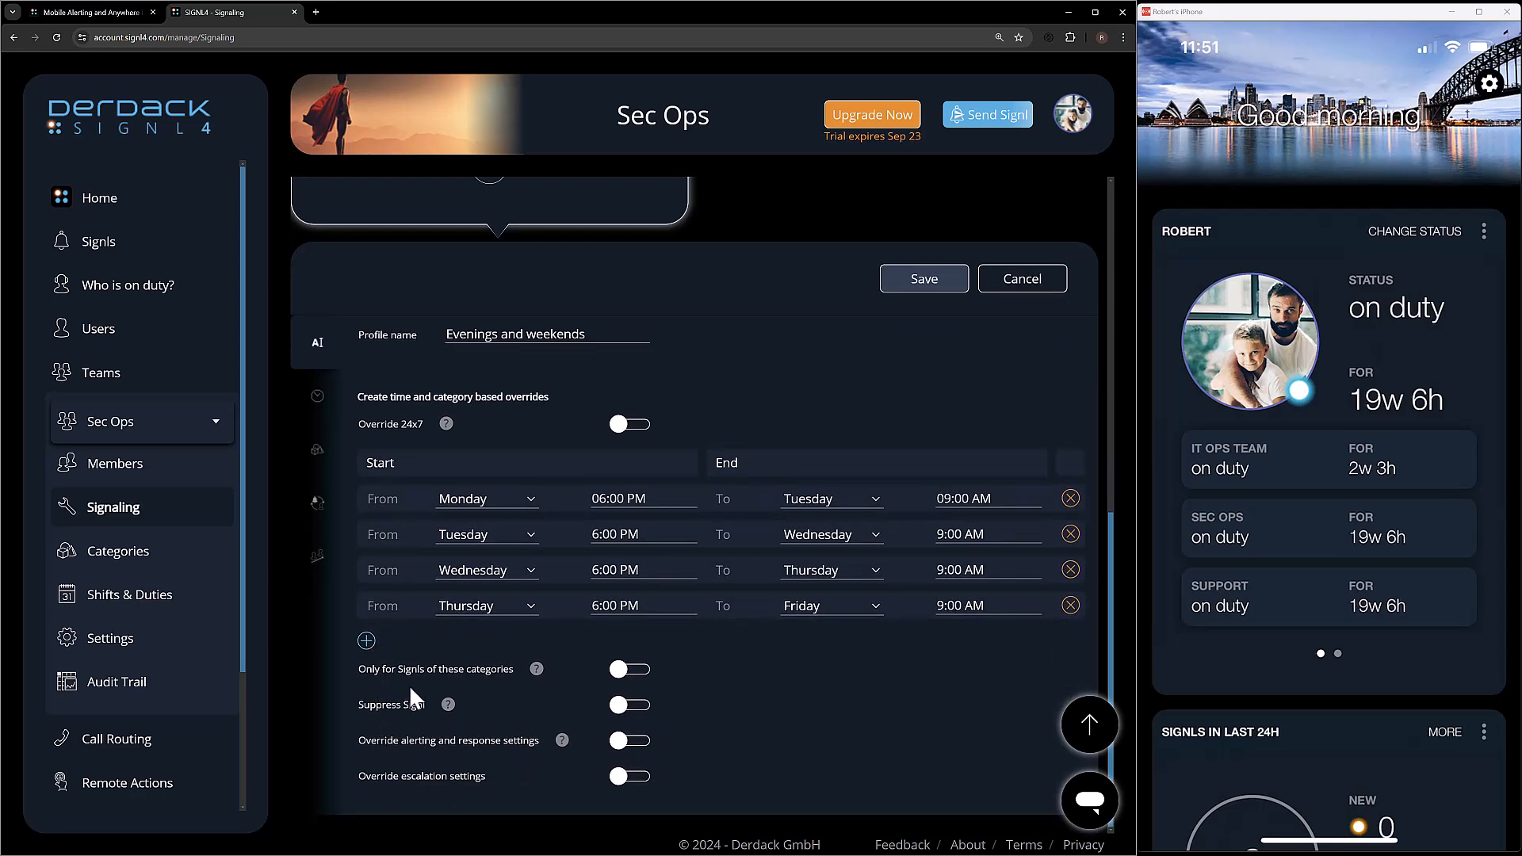
left_click(366, 641)
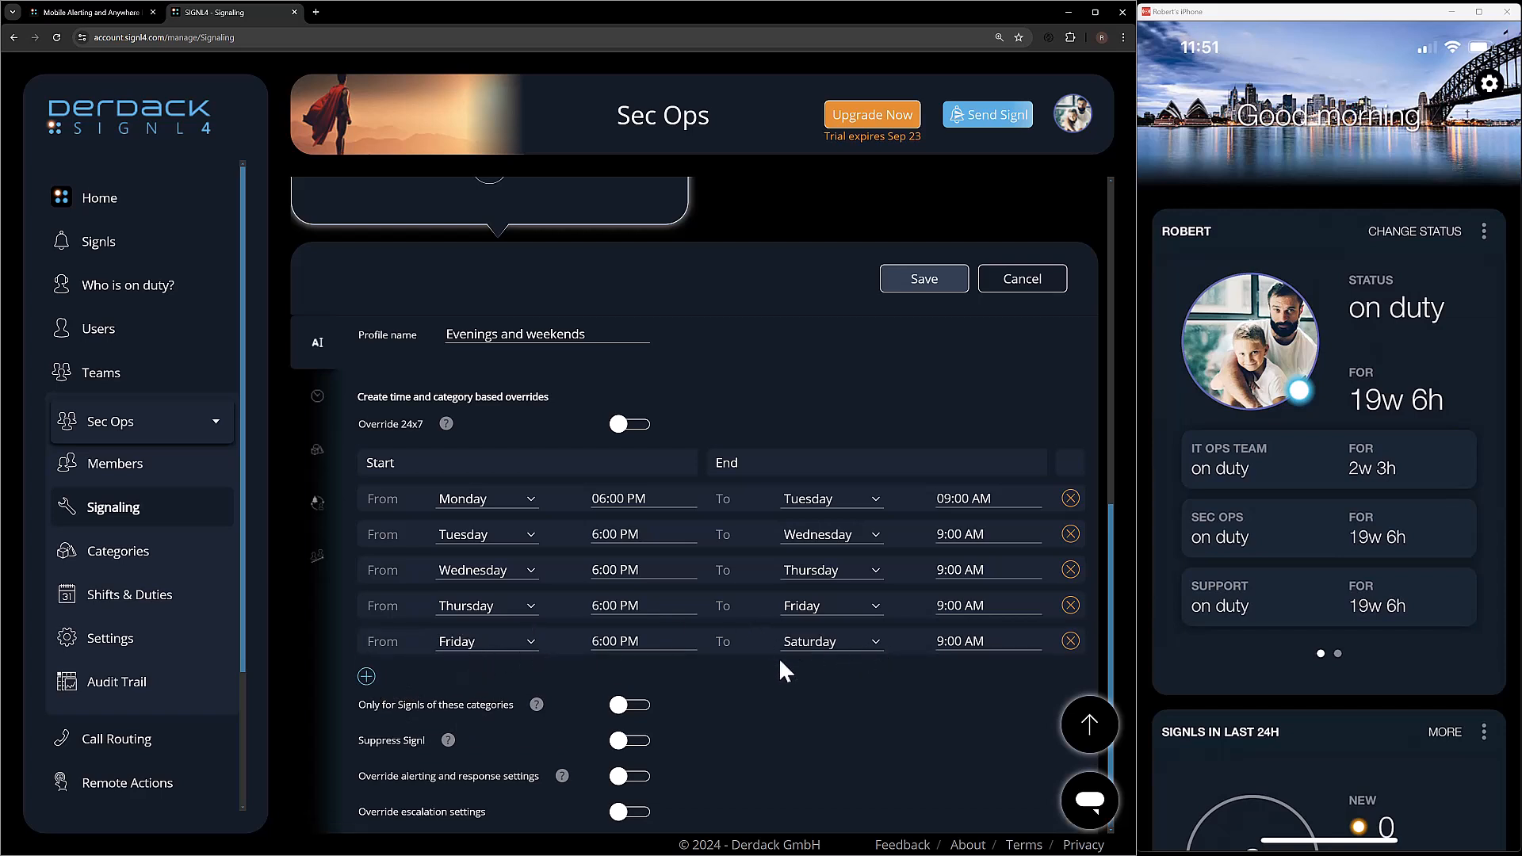
left_click(875, 641)
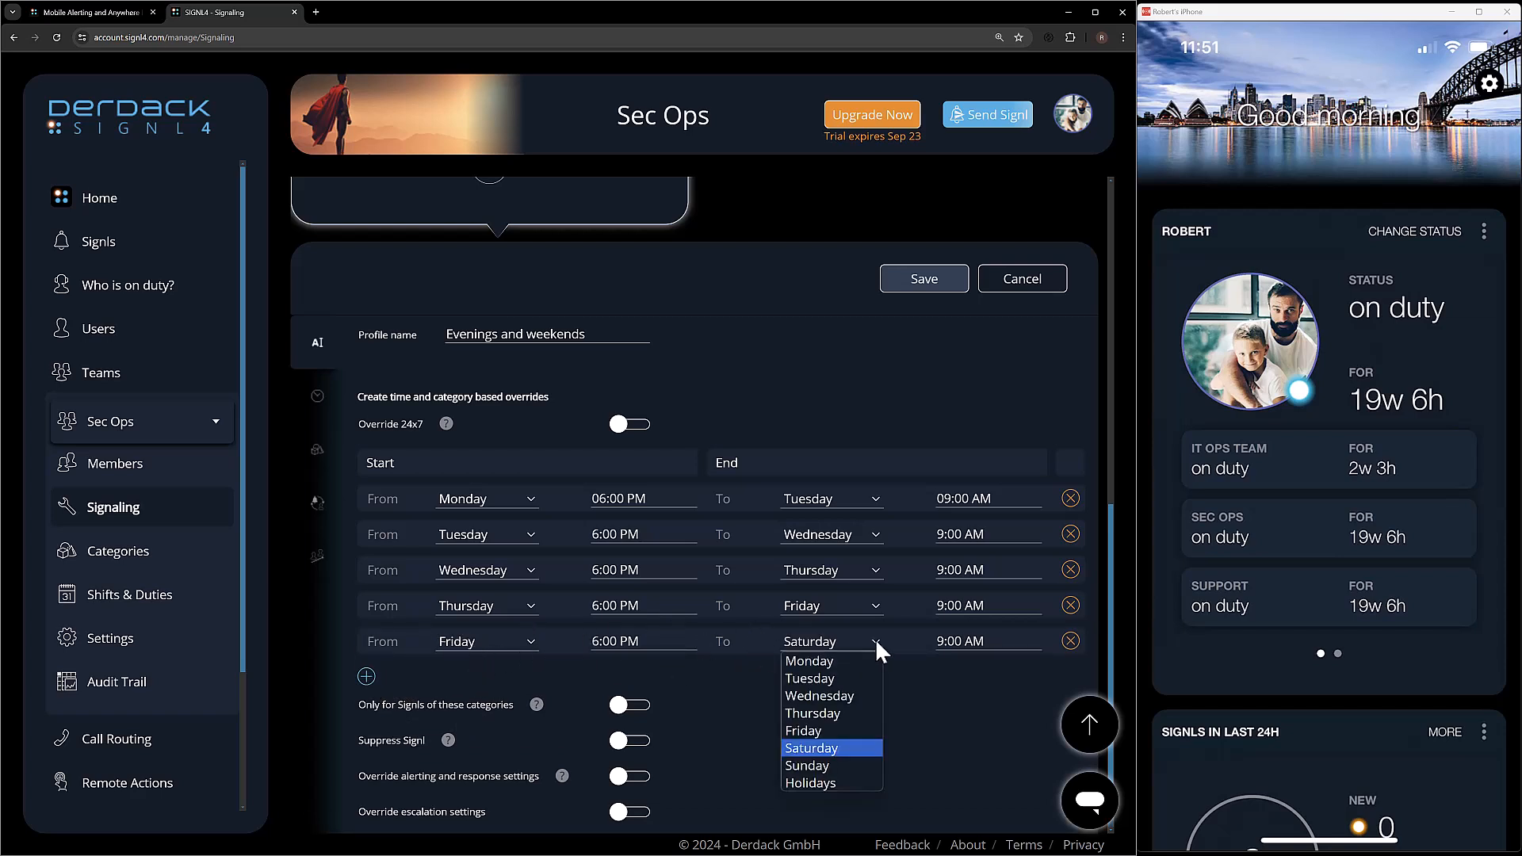
left_click(843, 663)
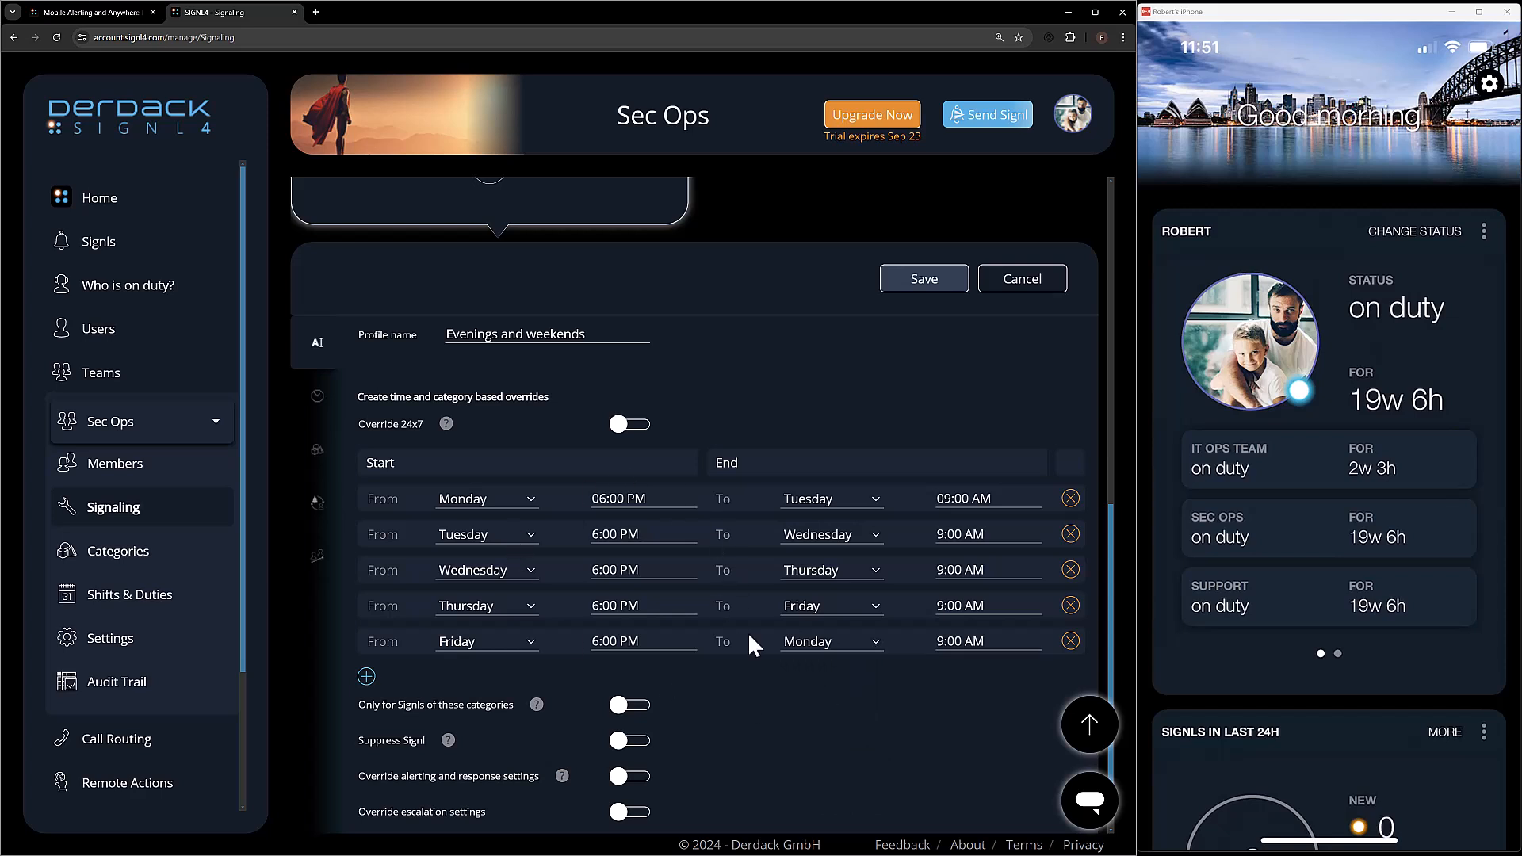
Enable Suppress Signl for the override and limit it to Signls of specific categories.
scroll(533, 785, "down", 1)
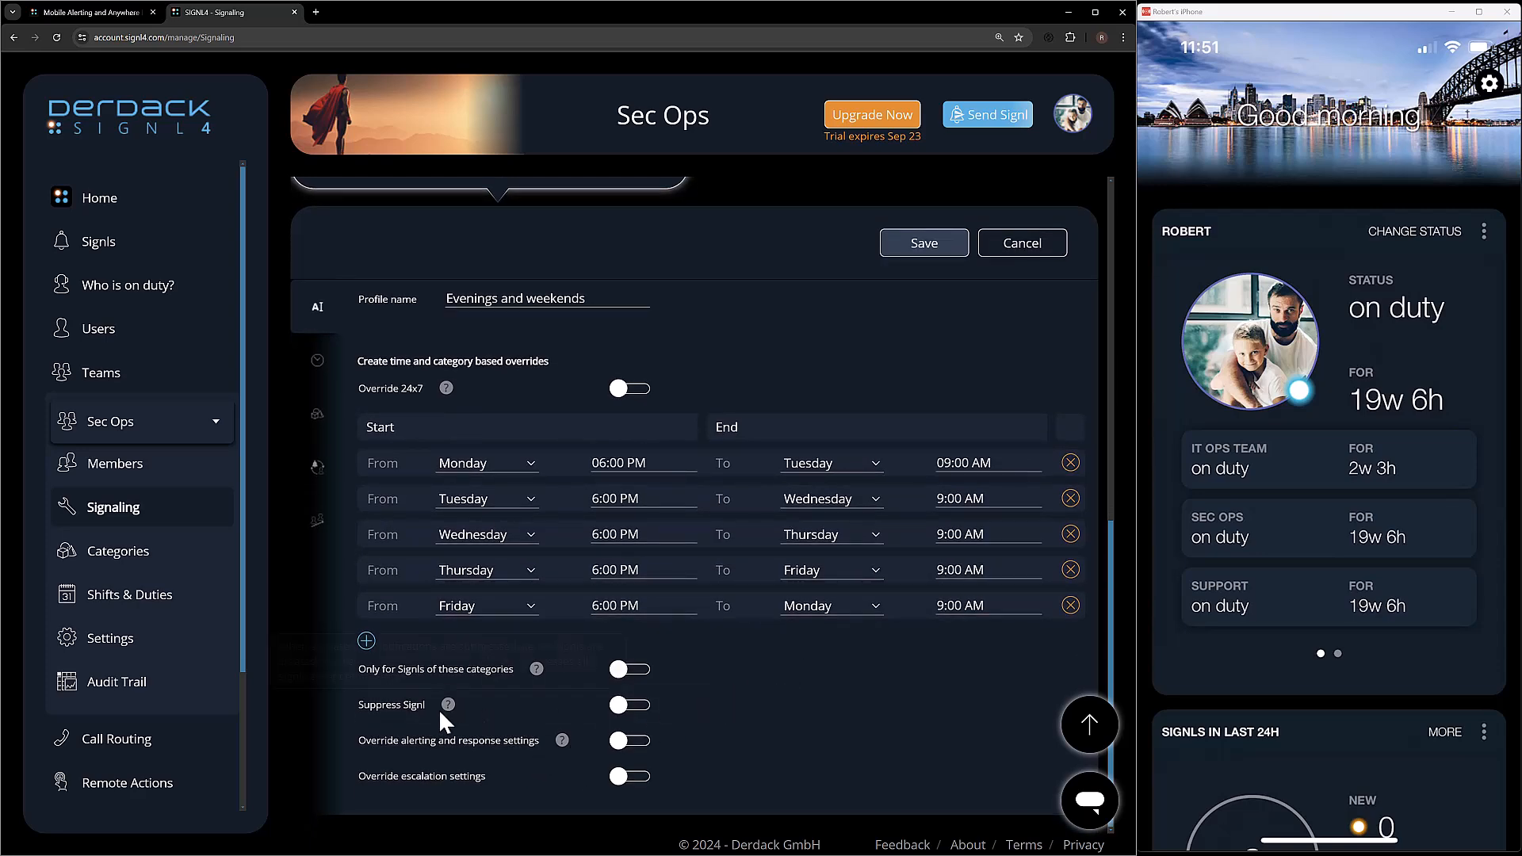
left_click(639, 710)
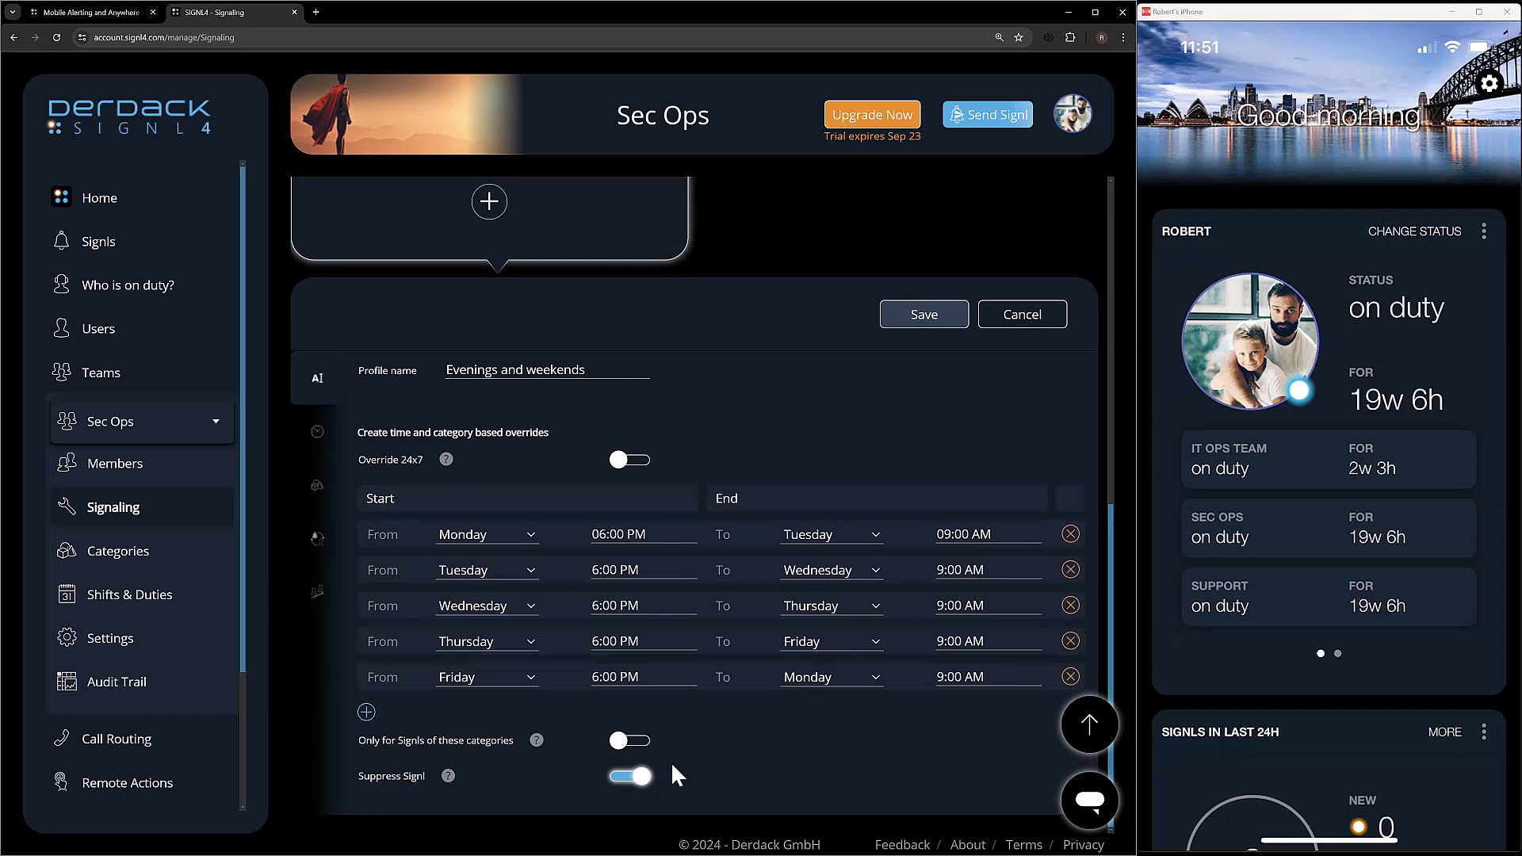
left_click(626, 745)
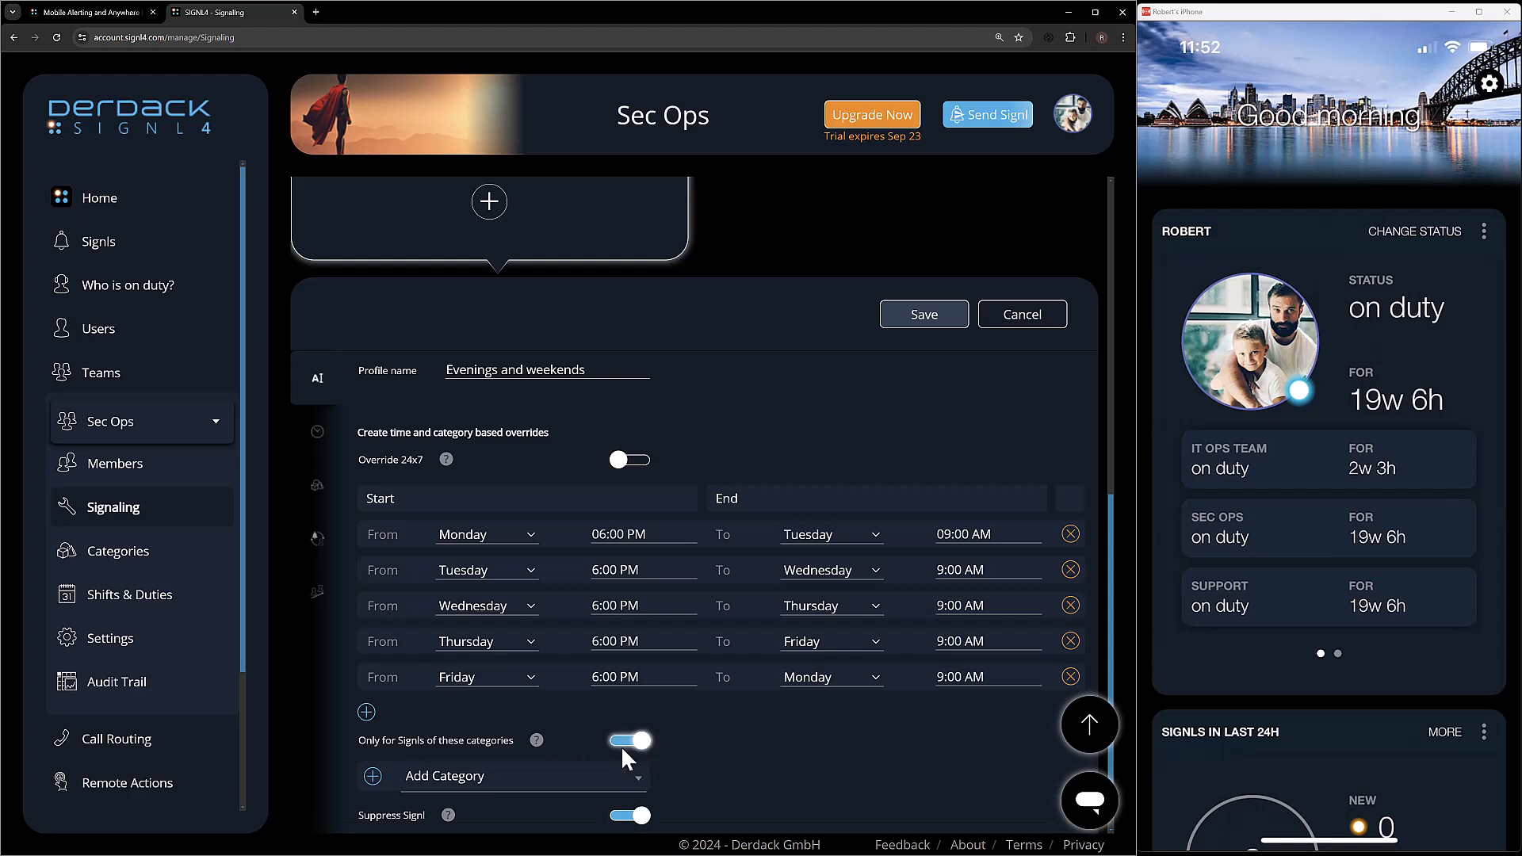
Add the categories Default, Healthcare, IT, Machinery, Radiation, Security, Temperature and Water to the override.
scroll(507, 781, "down", 1)
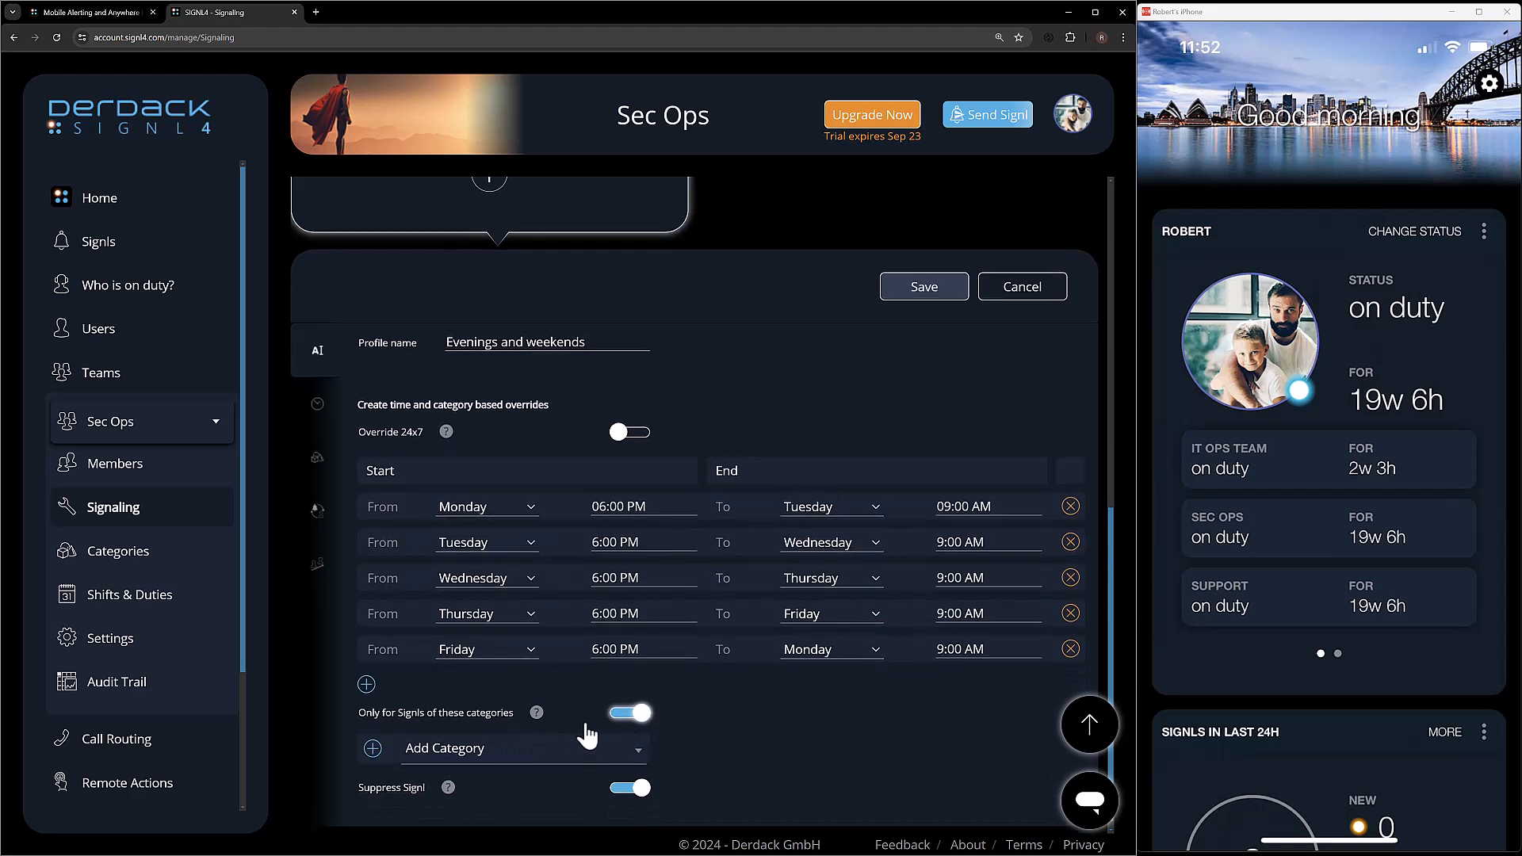
left_click(636, 742)
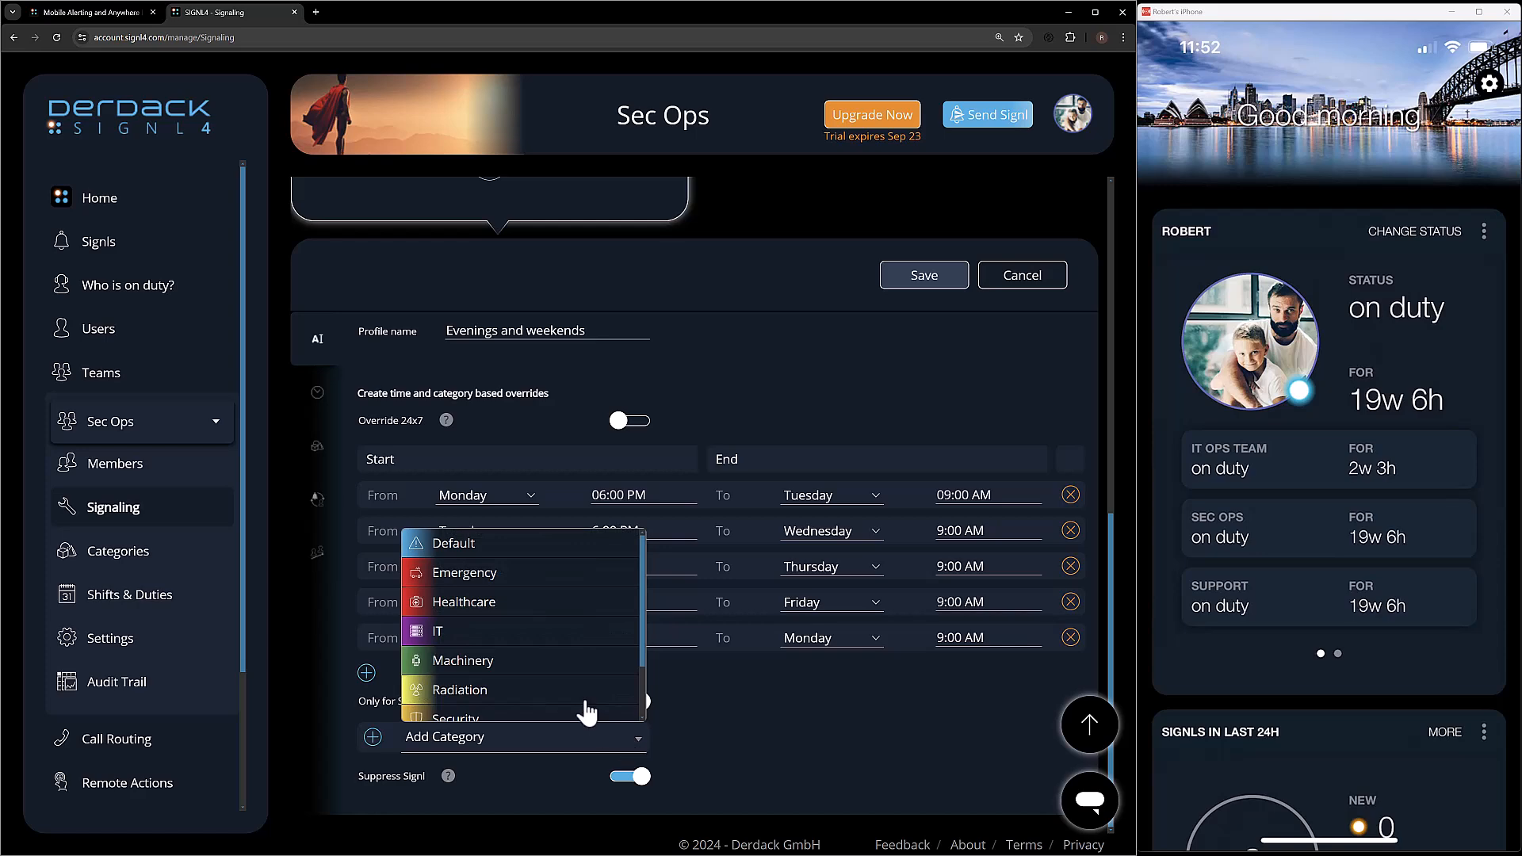
left_click(465, 634)
left_click(466, 741)
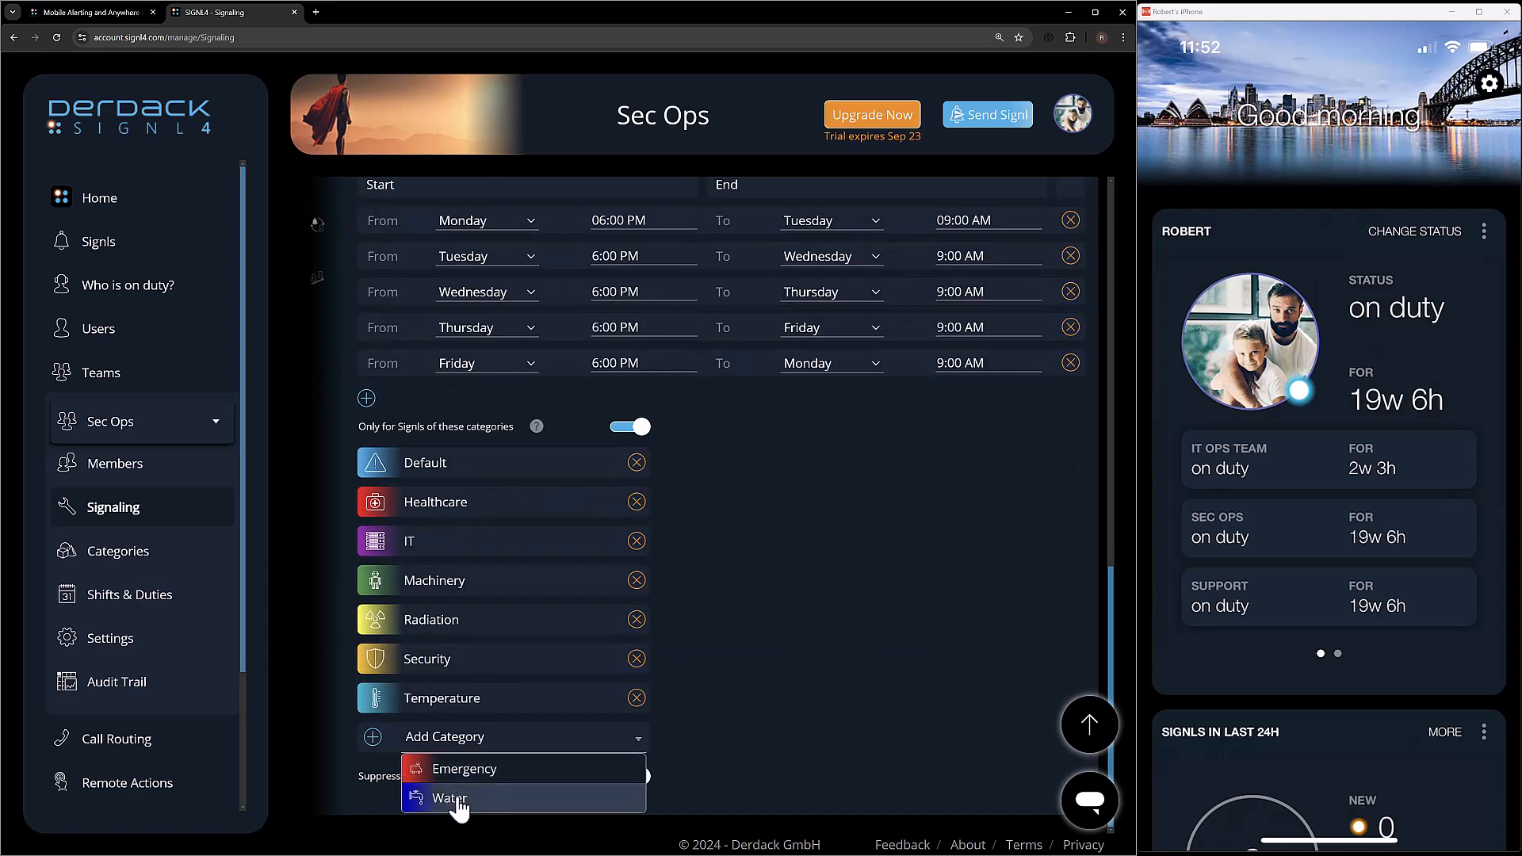
left_click(448, 799)
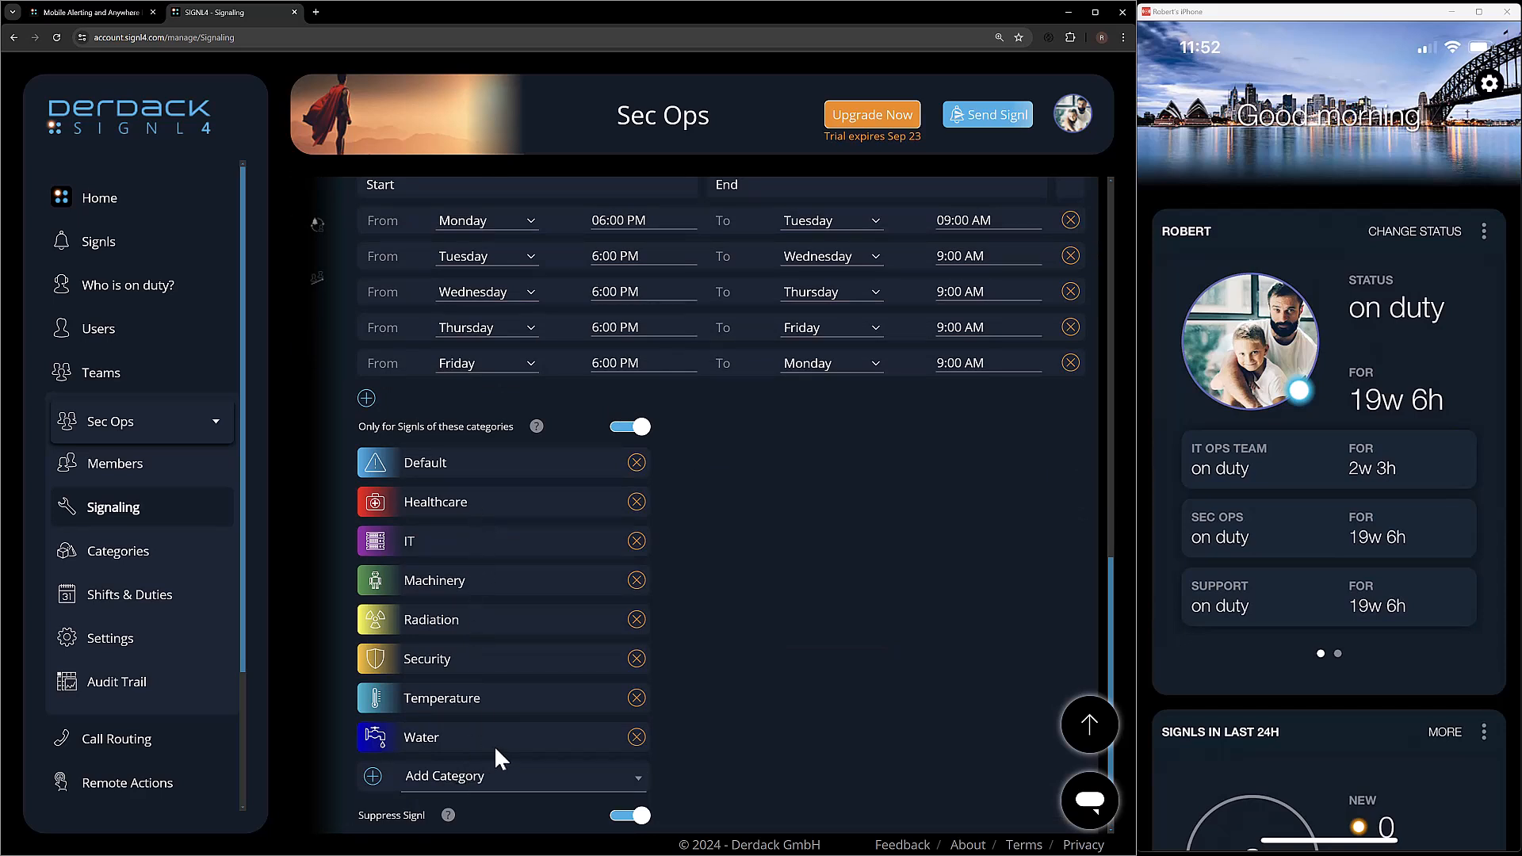
Review the override's selected categories and time periods, and check which category is still available to add.
scroll(493, 745, "down", 1)
left_click(474, 746)
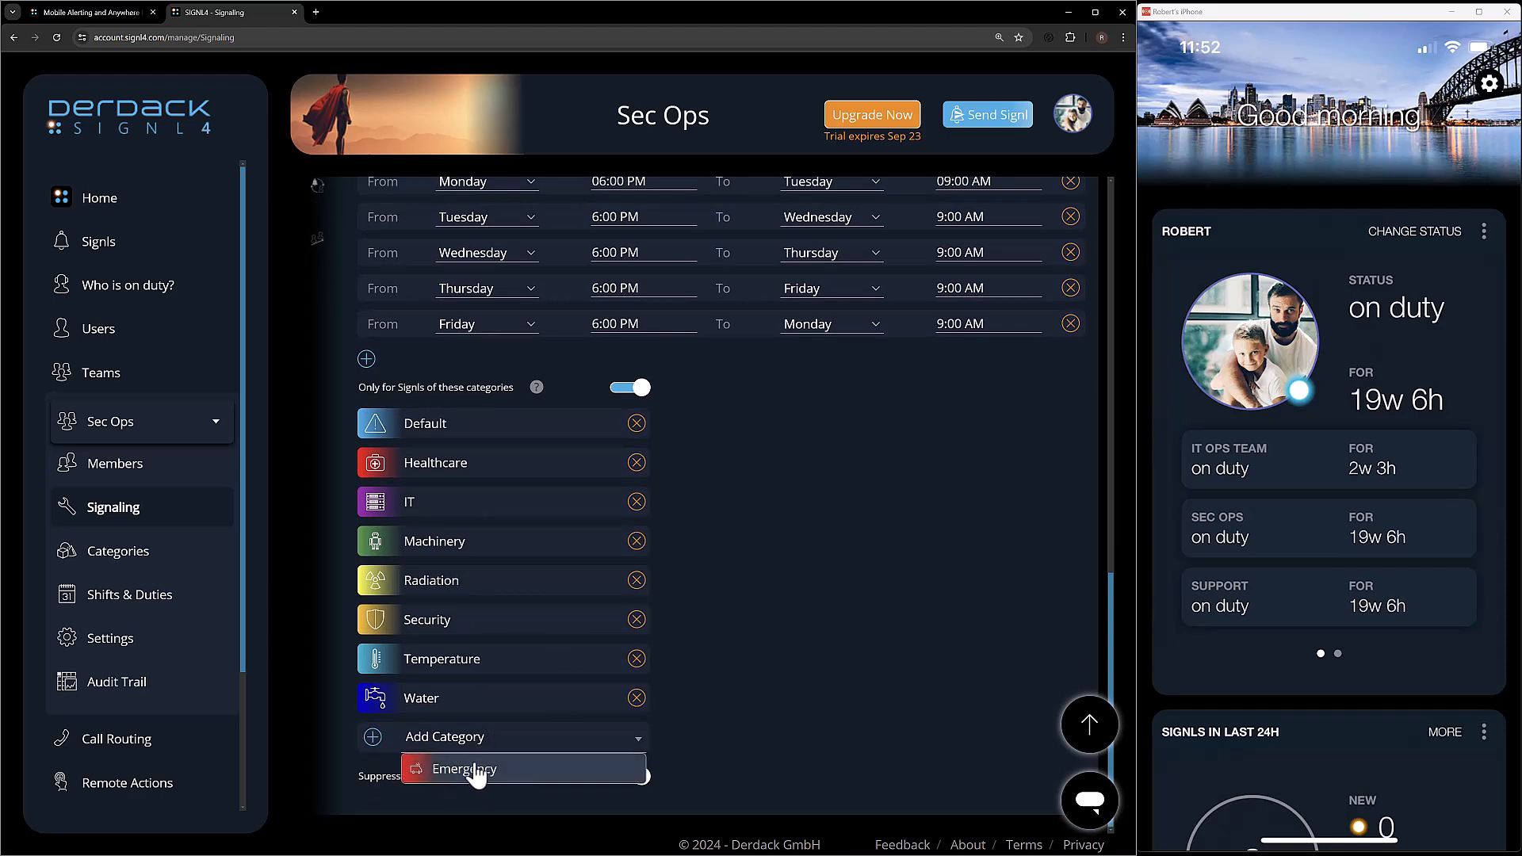
left_click(754, 530)
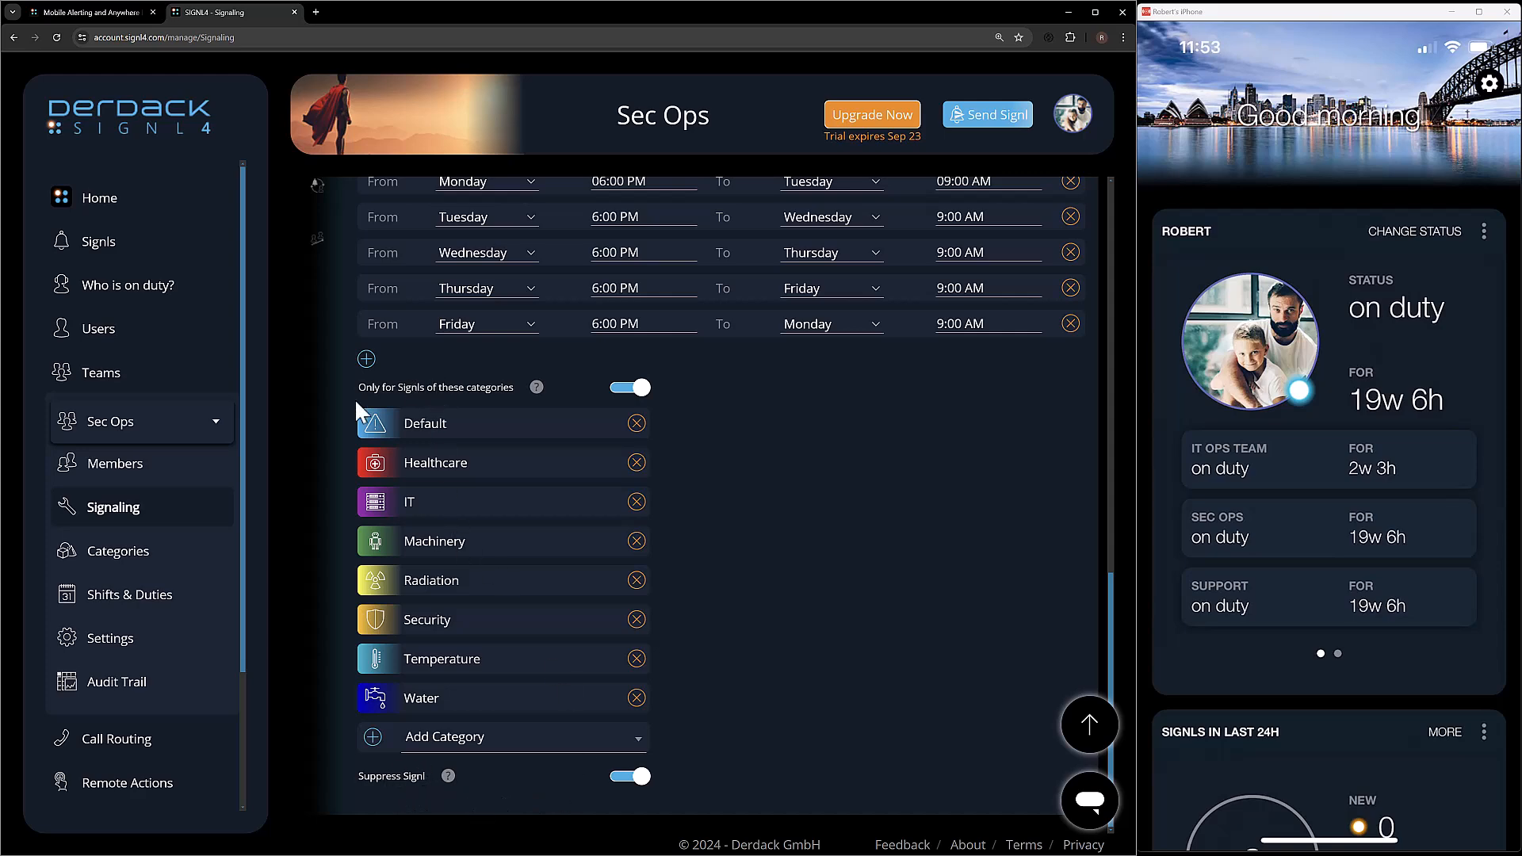
left_click_drag(383, 399, 616, 579)
left_click(769, 543)
scroll(420, 266, "up", 2)
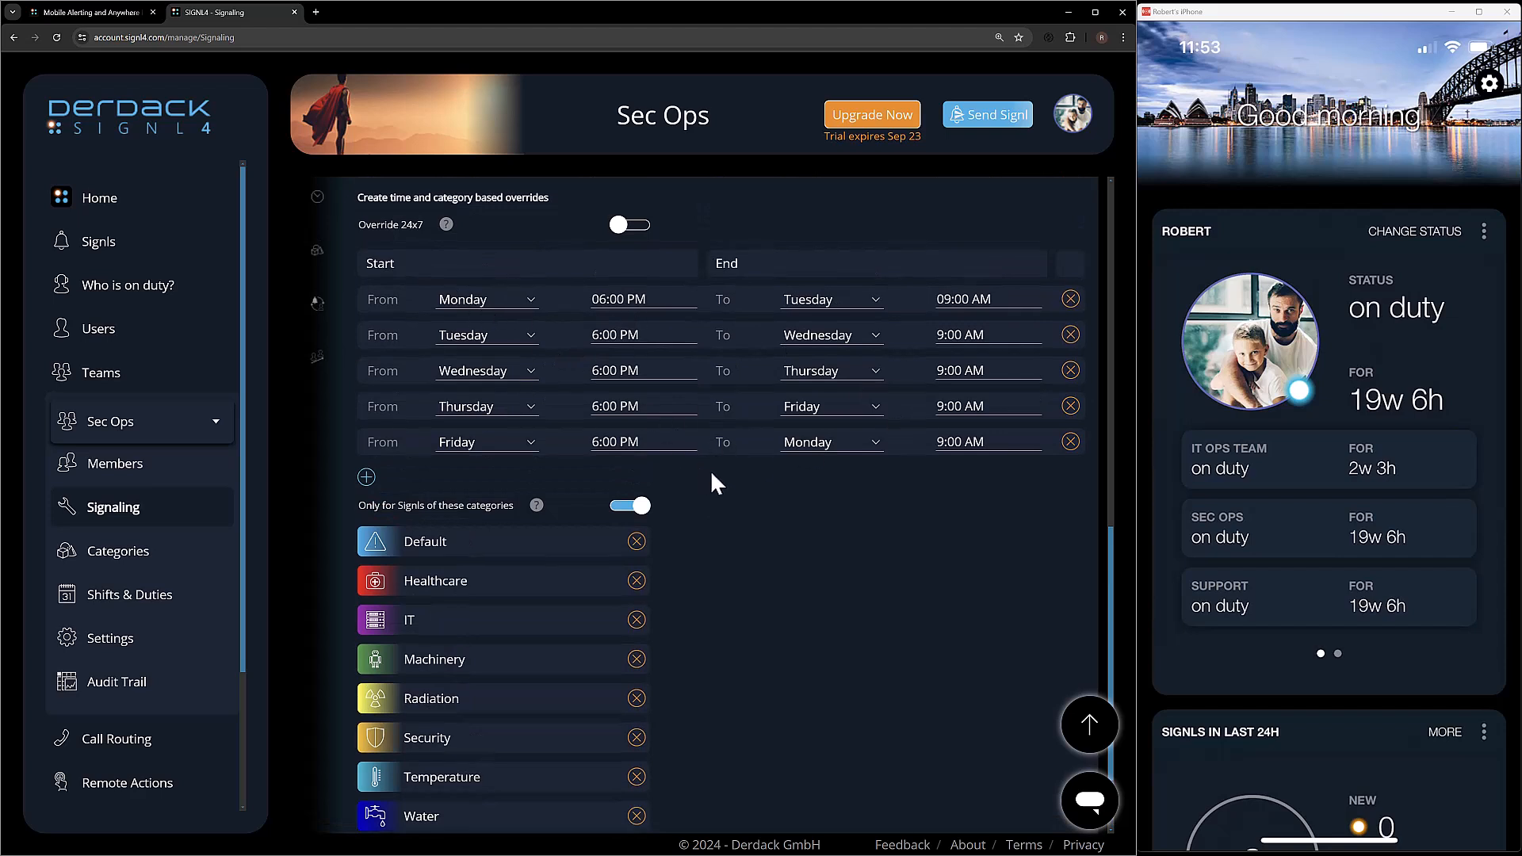
scroll(710, 468, "down", 2)
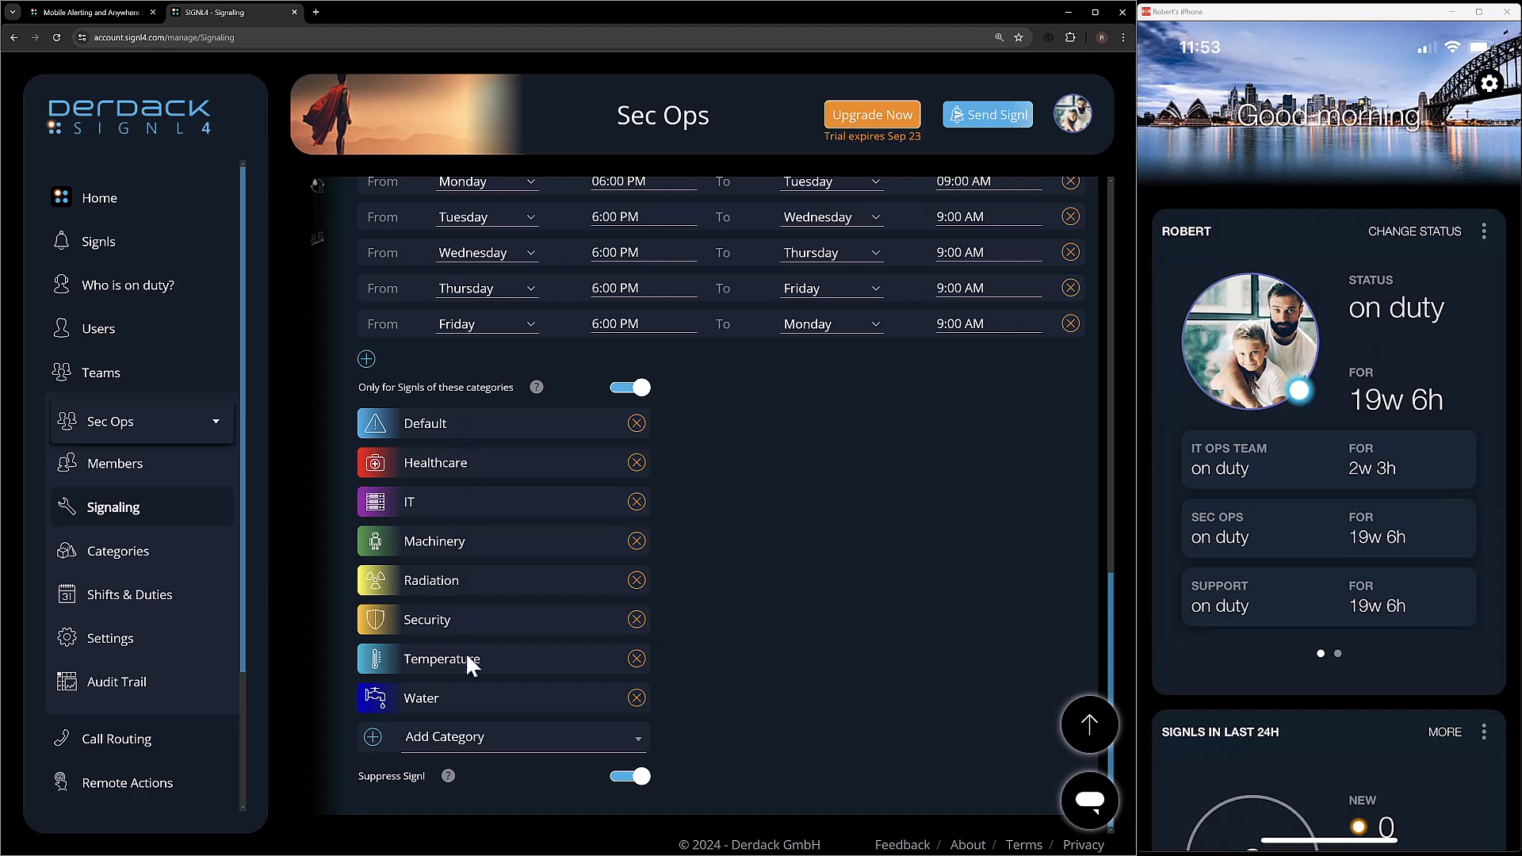
left_click(505, 737)
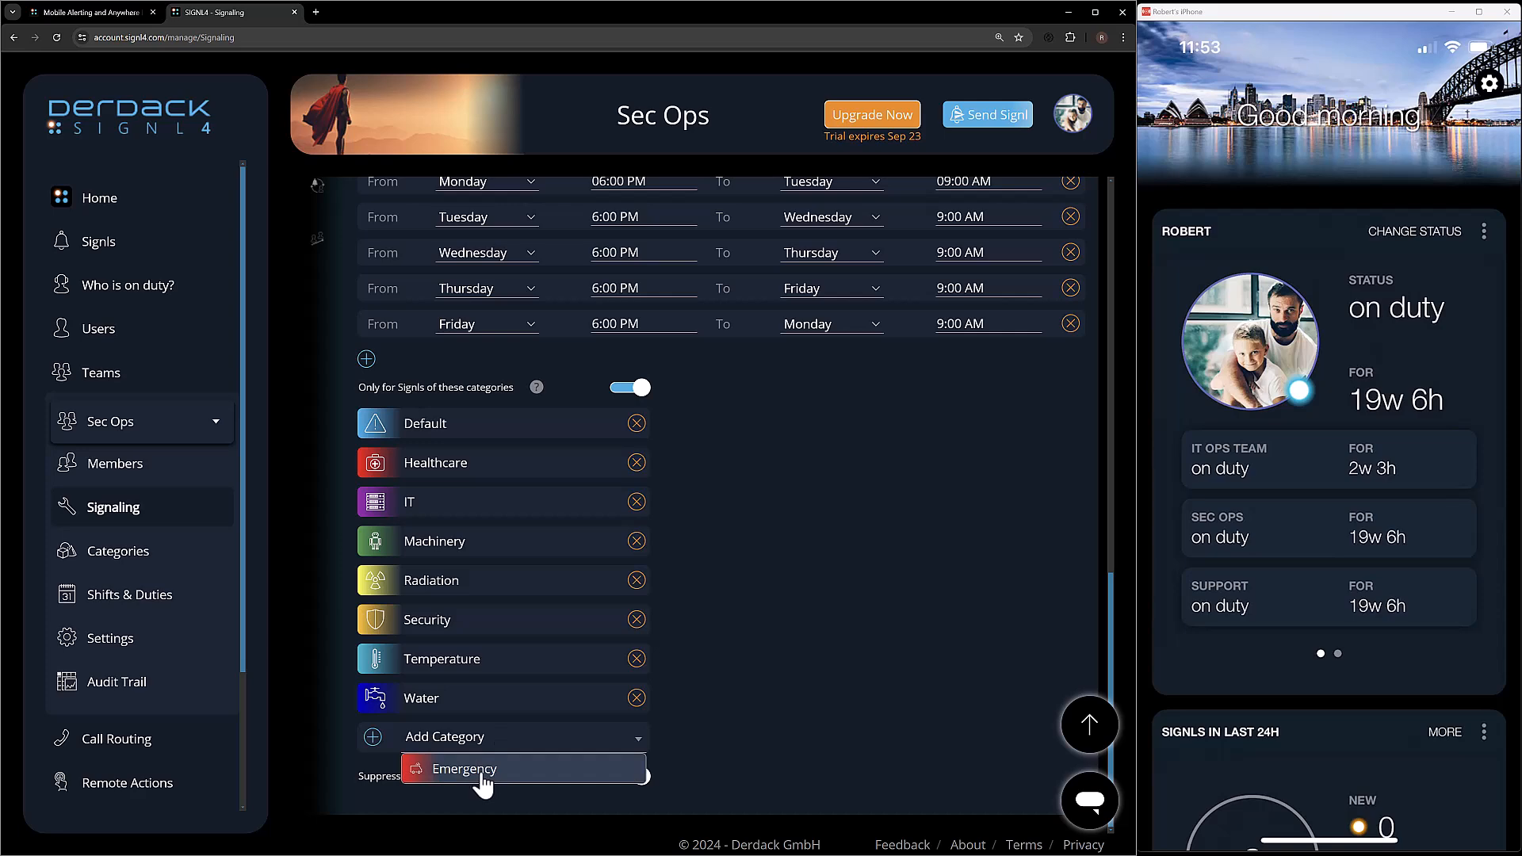
left_click(811, 613)
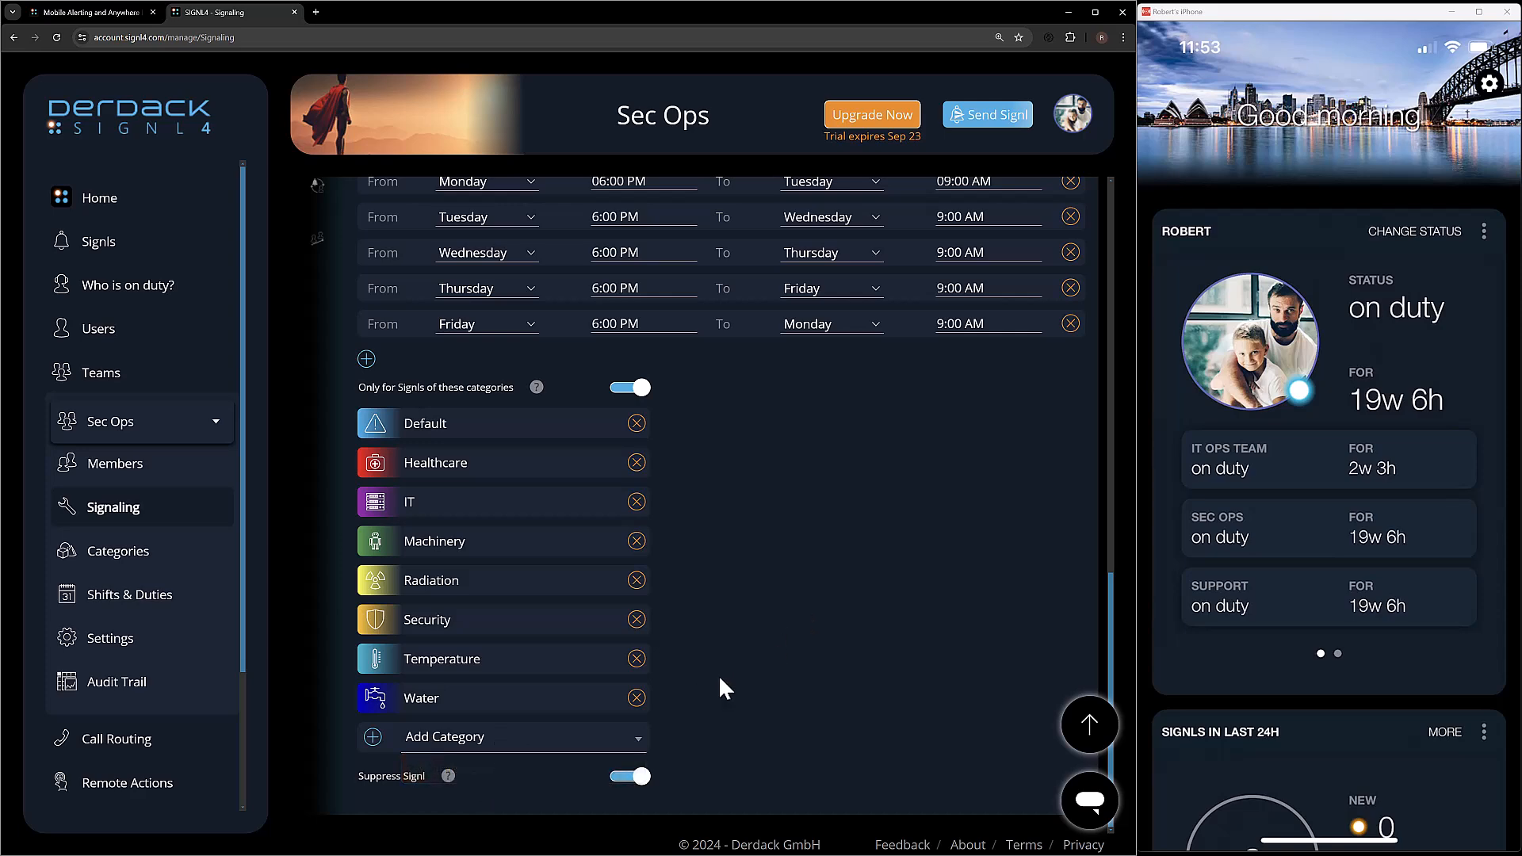
Save the "Evenings and weekends" override profile.
scroll(848, 427, "up", 3)
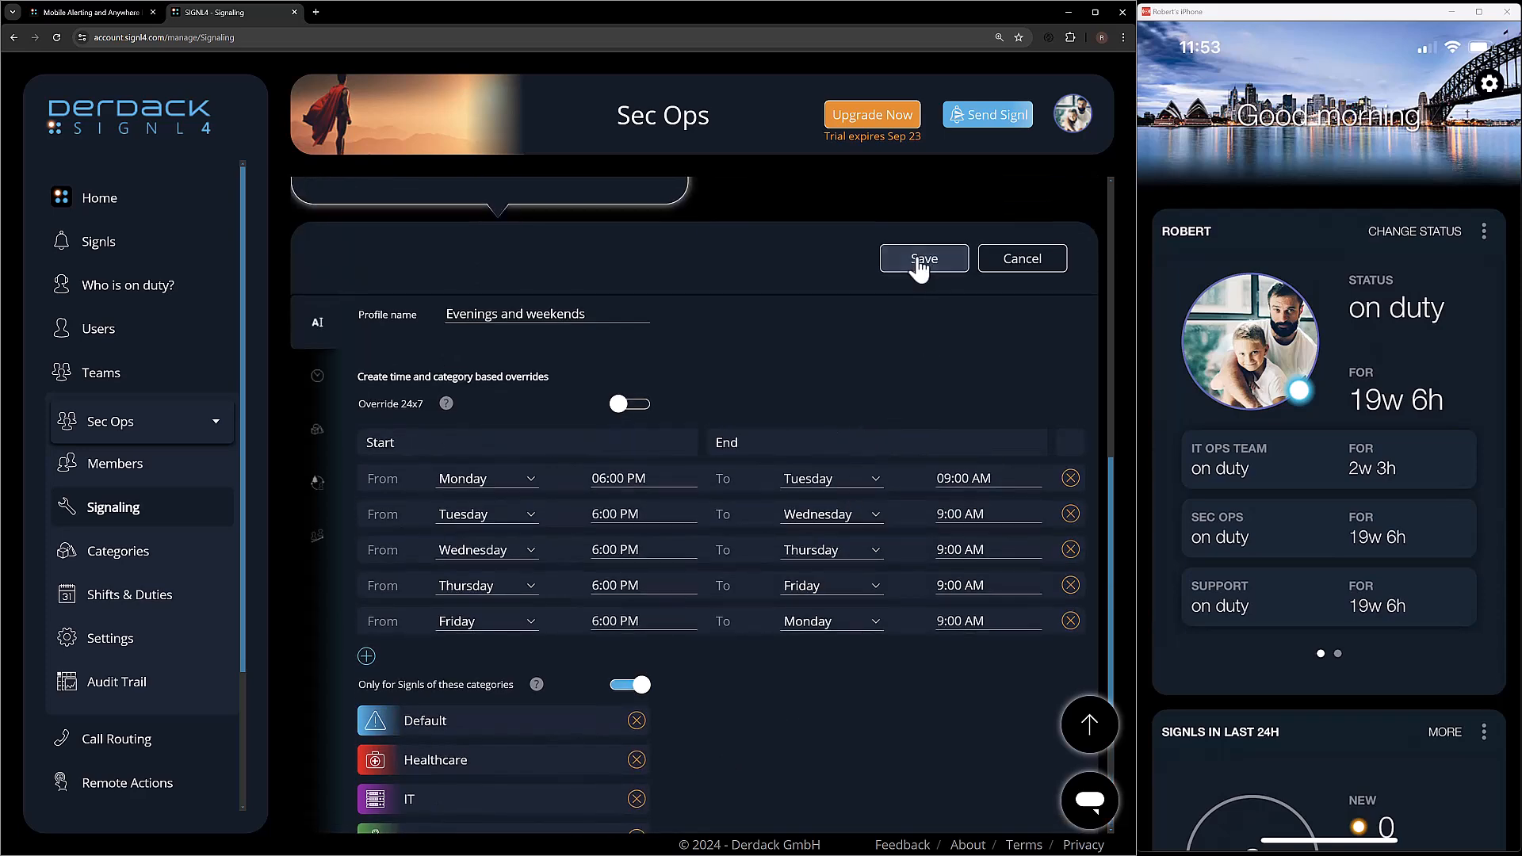
left_click(920, 260)
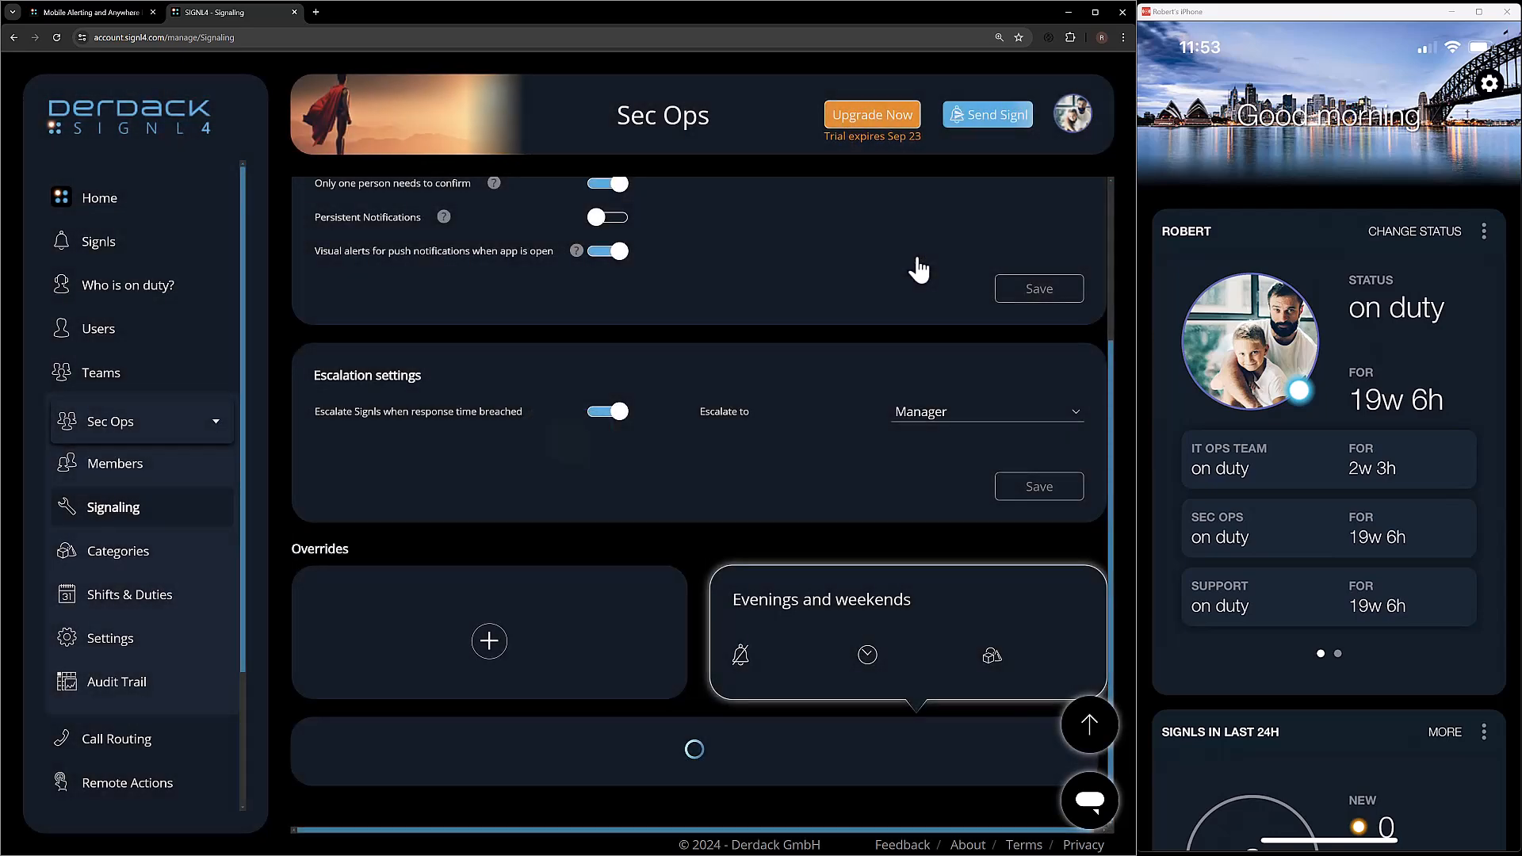
Change the Tuesday end time of the Monday evening period in the "Evenings and weekends" override.
scroll(821, 670, "down", 4)
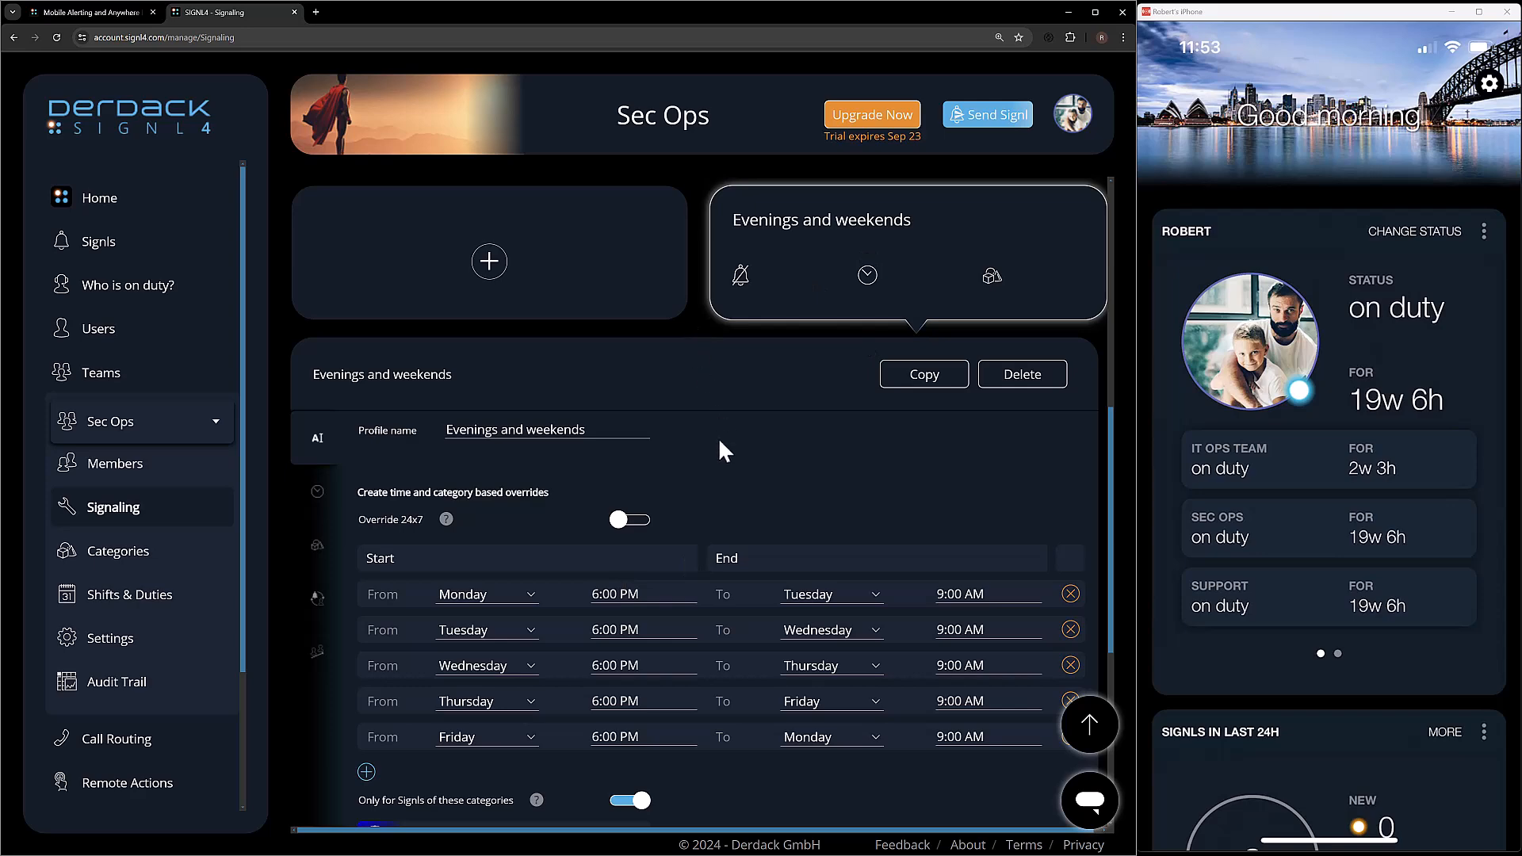
scroll(685, 583, "down", 2)
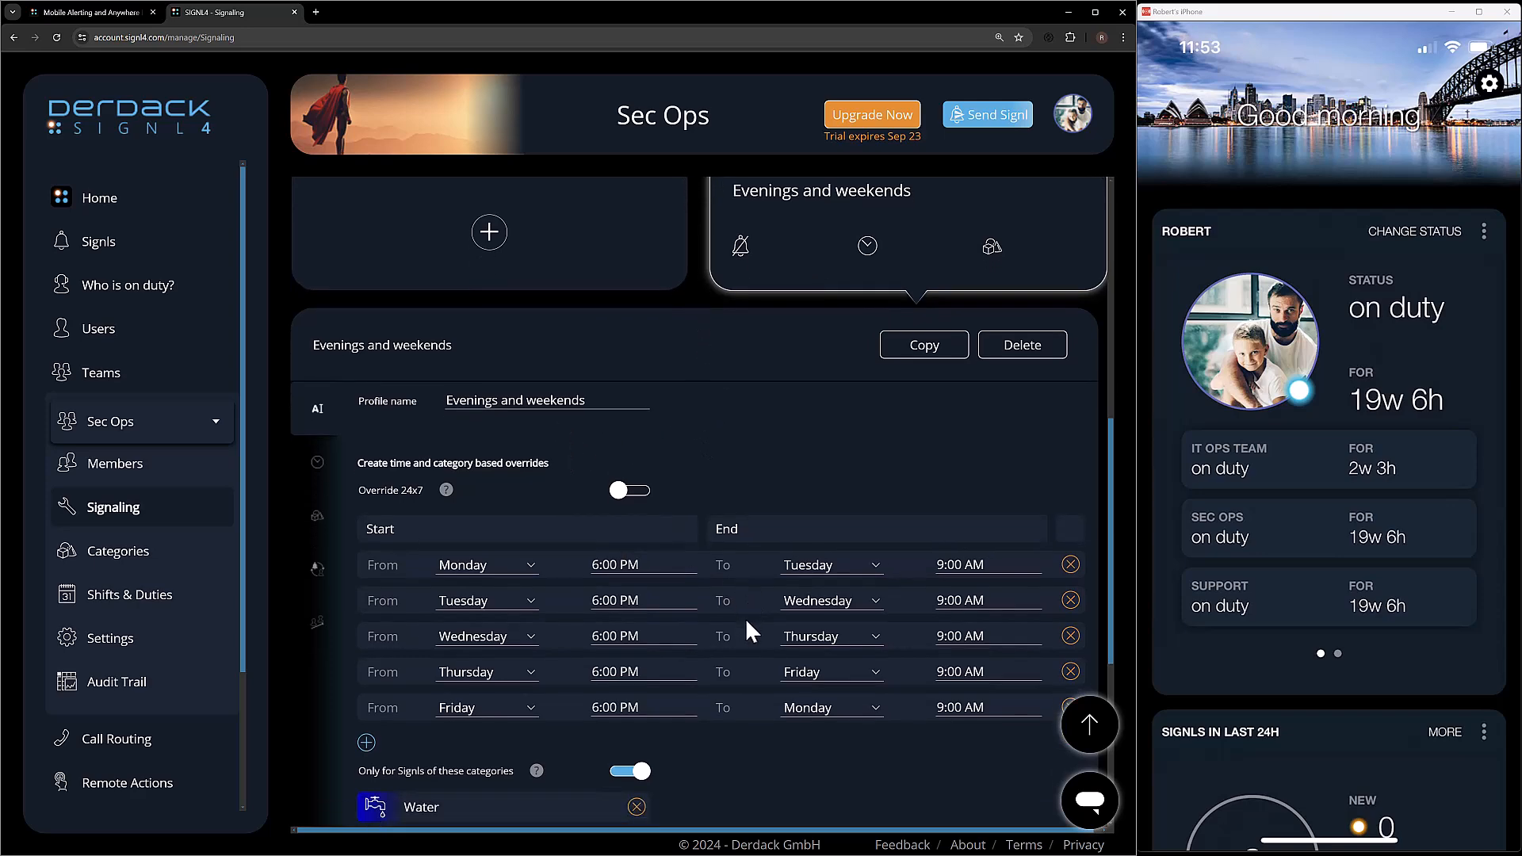
scroll(671, 574, "down", 2)
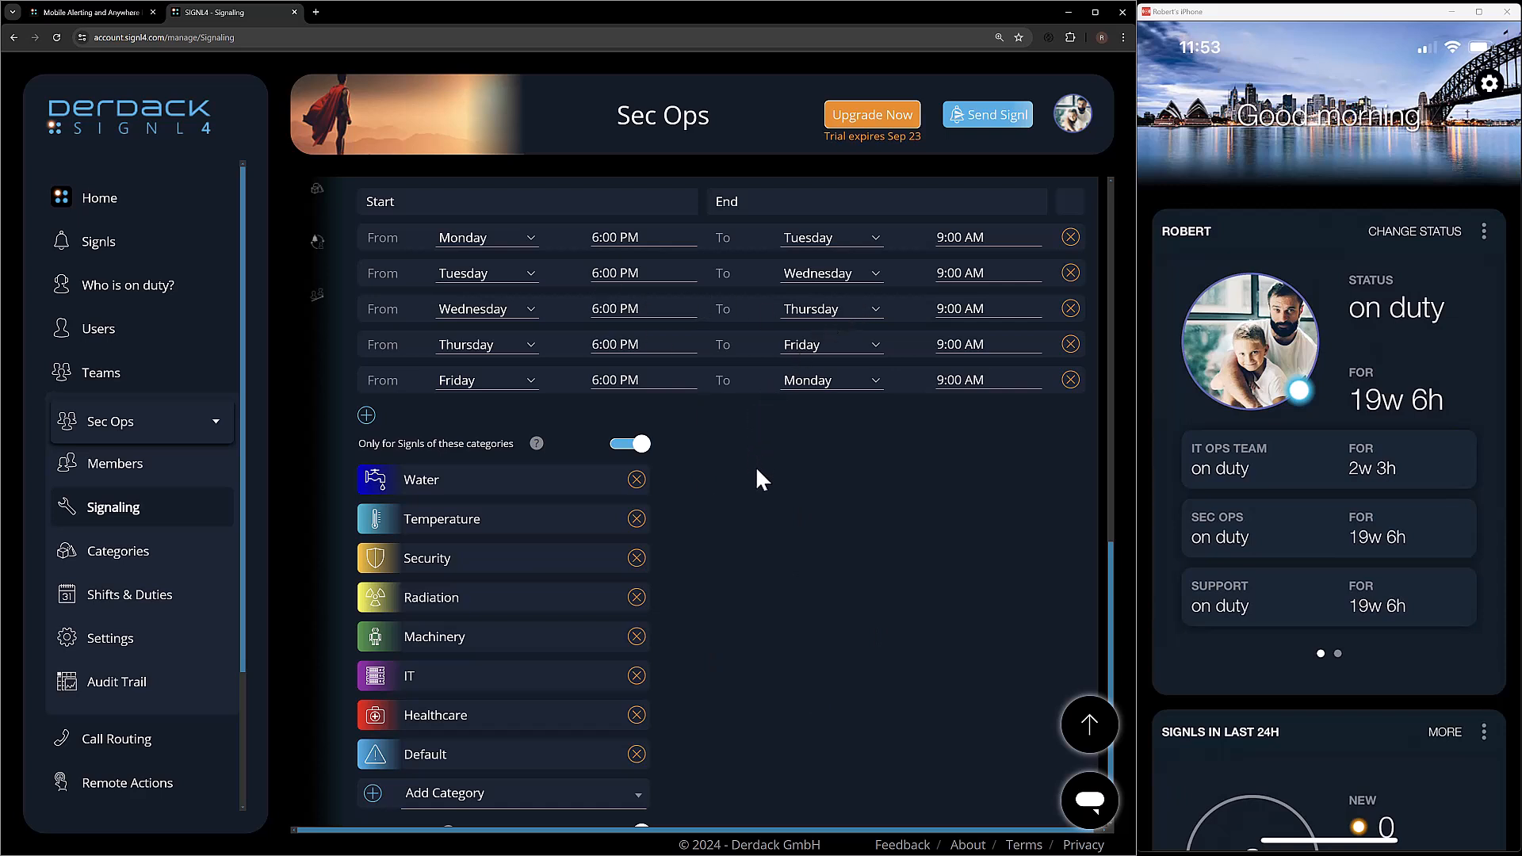
scroll(759, 475, "up", 2)
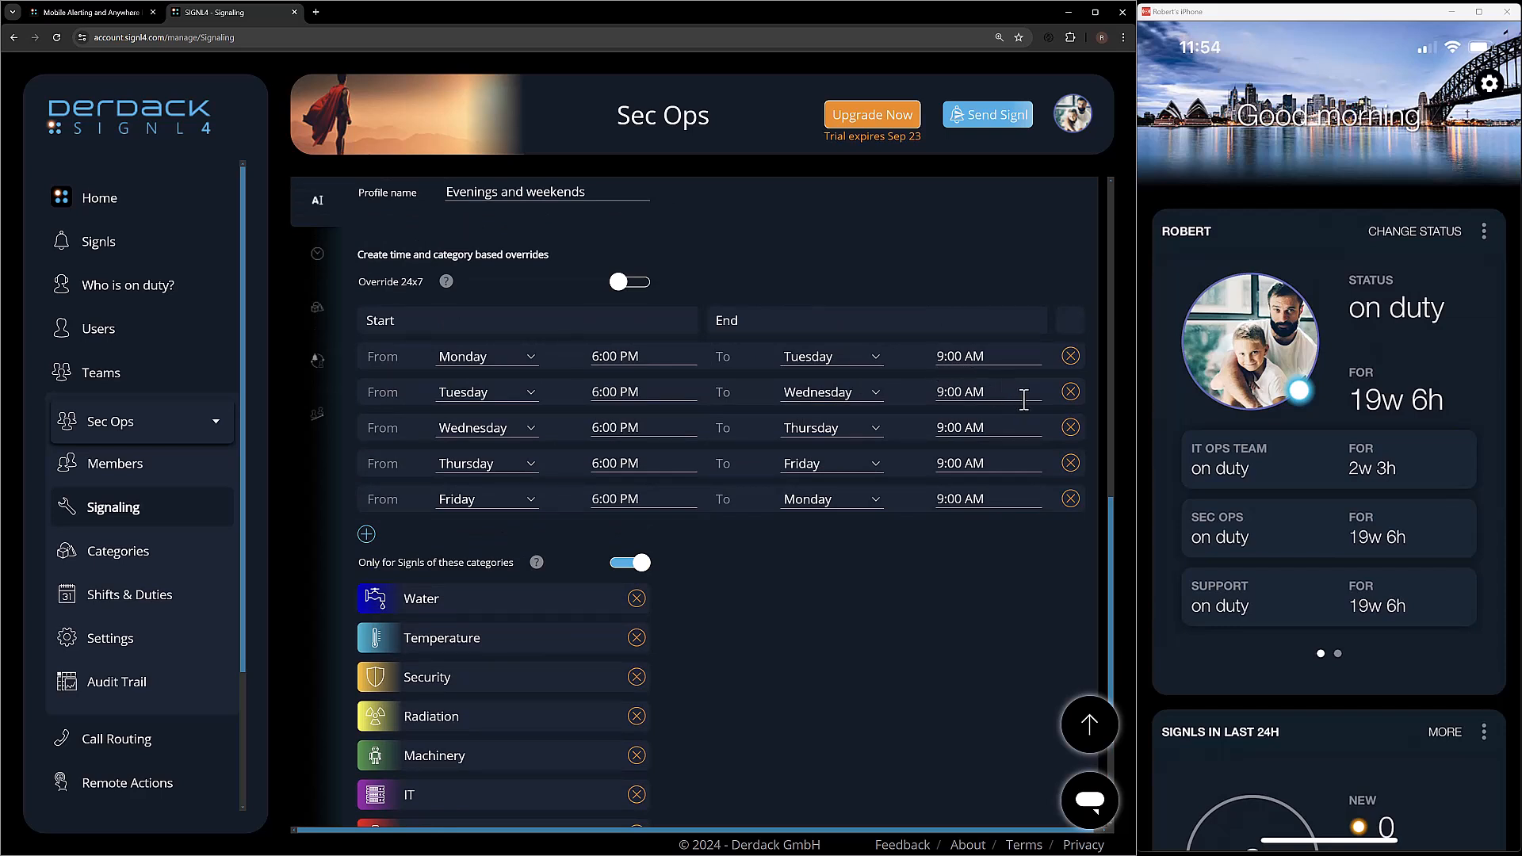
left_click(973, 364)
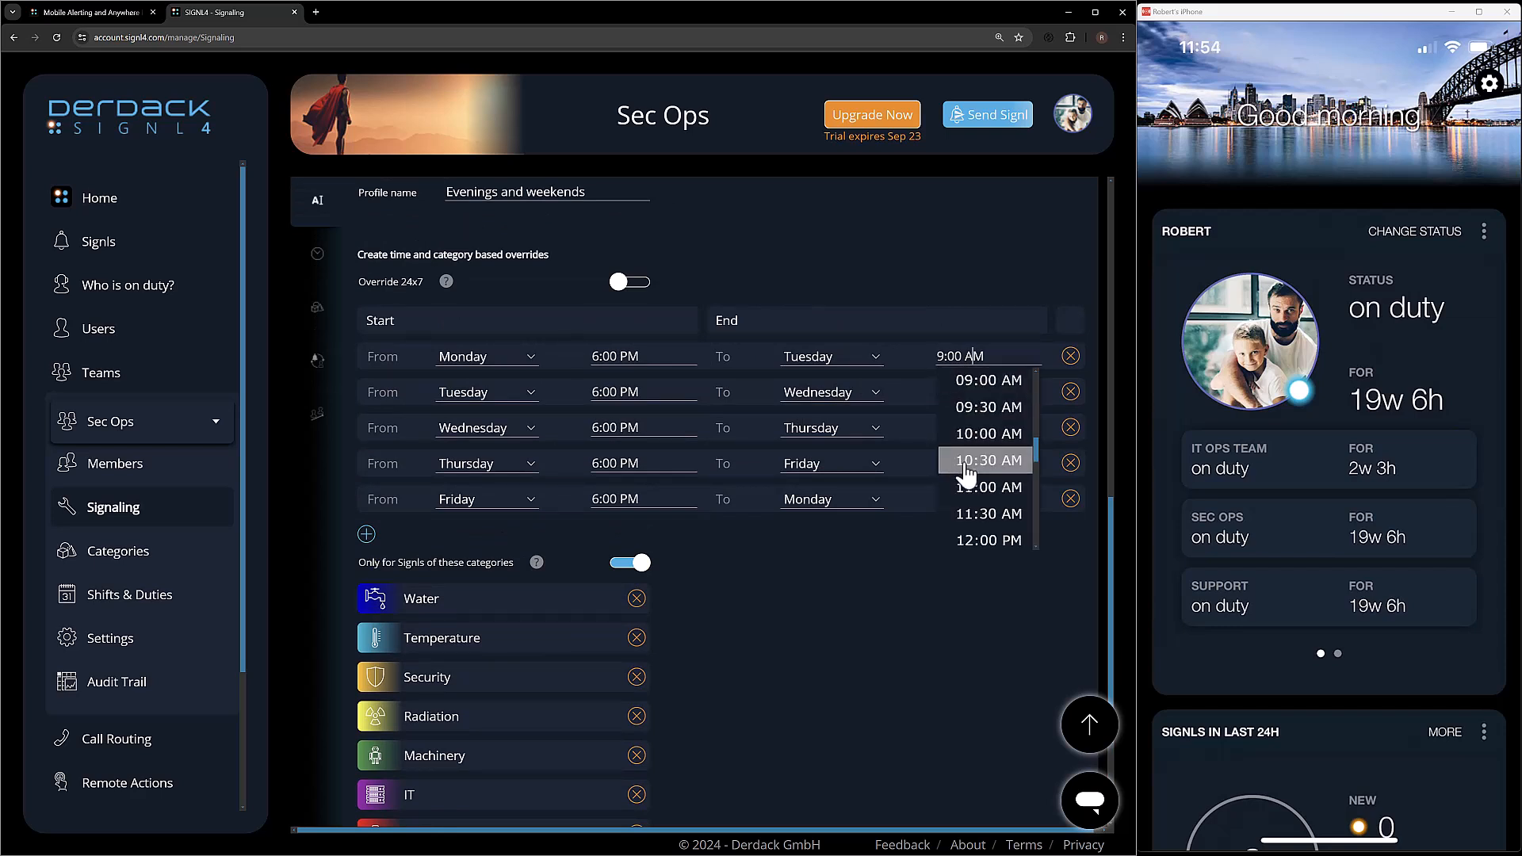
scroll(990, 491, "down", 1)
left_click(989, 485)
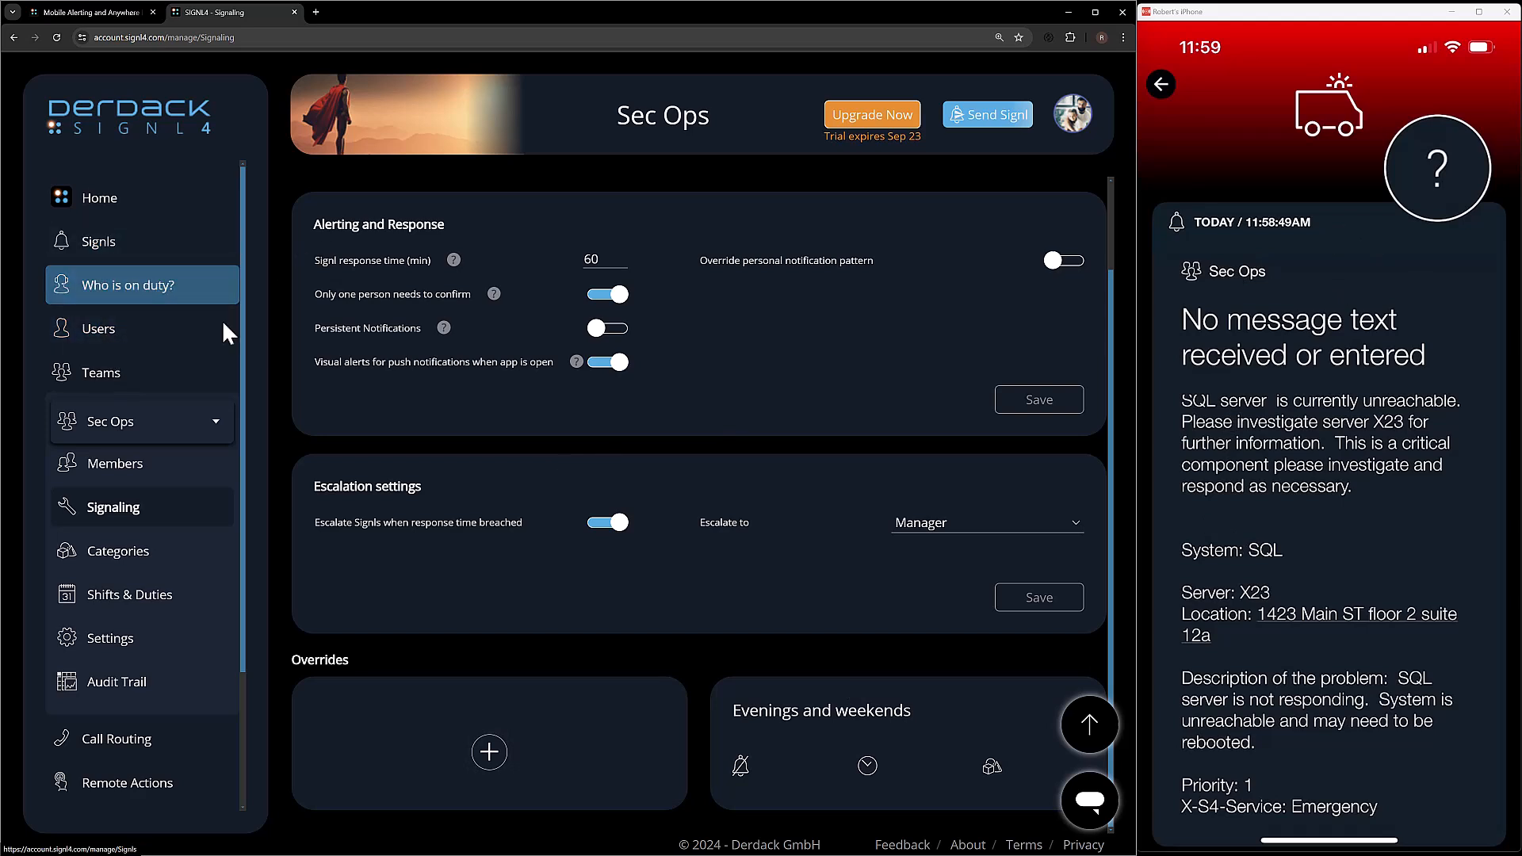
Review the two latest Sec Ops Email events under Integrations, checking each event's category, text and event status.
scroll(142, 741, "down", 2)
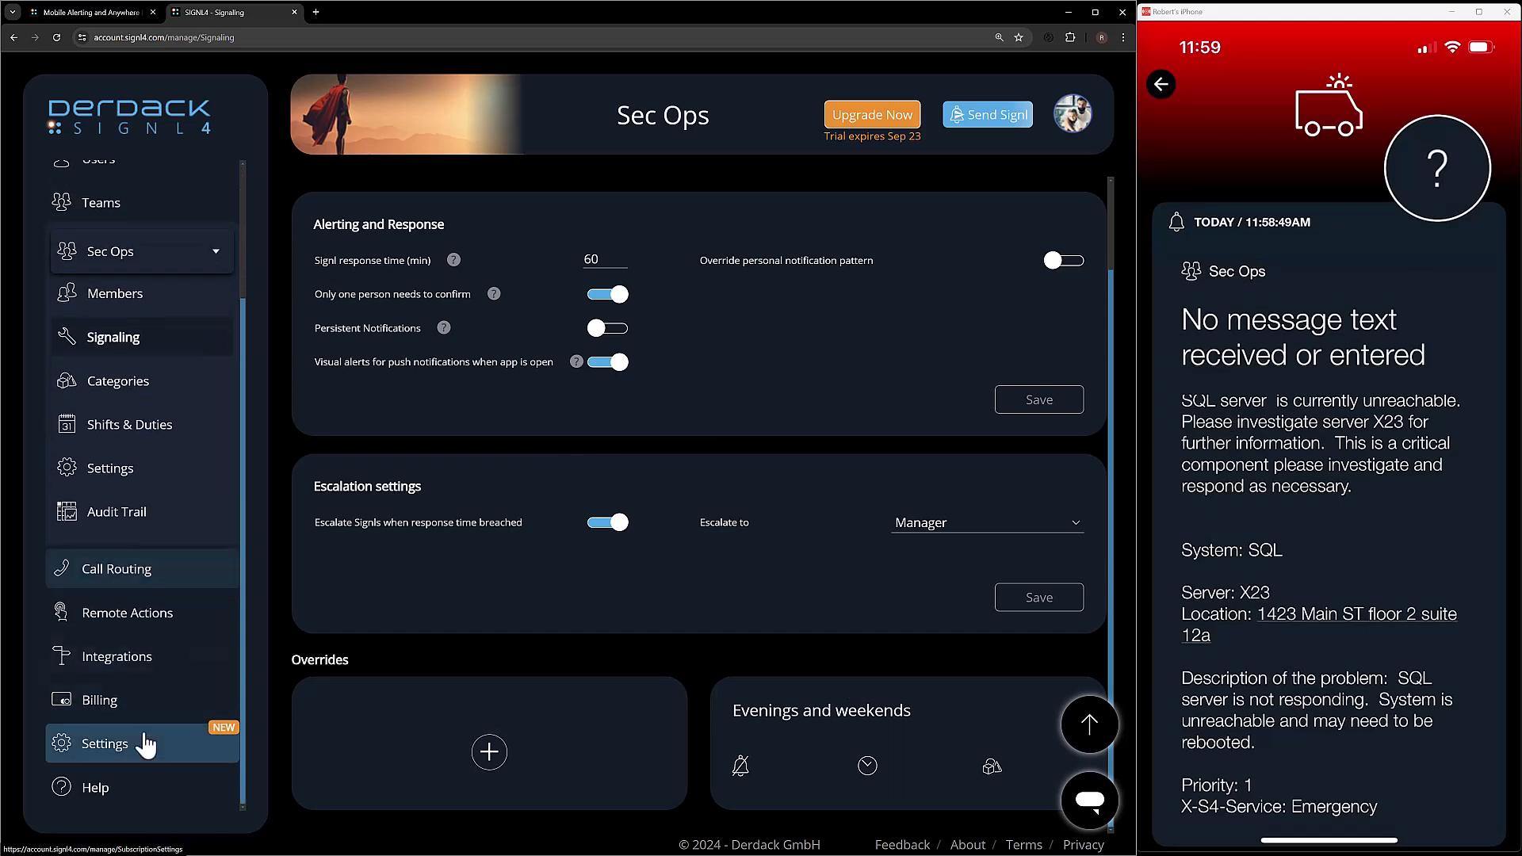
left_click(119, 663)
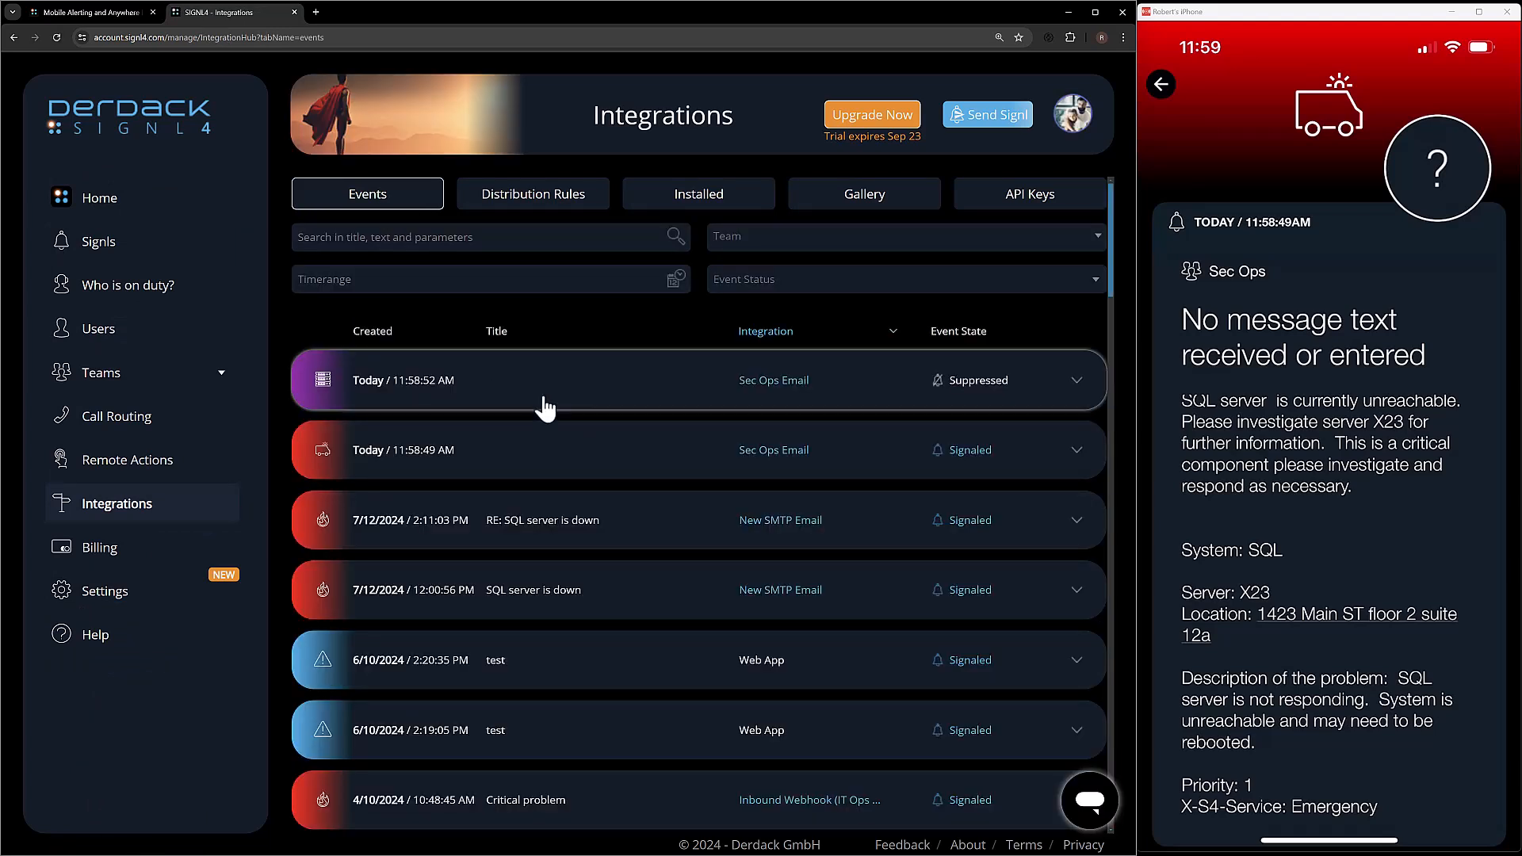
left_click(559, 451)
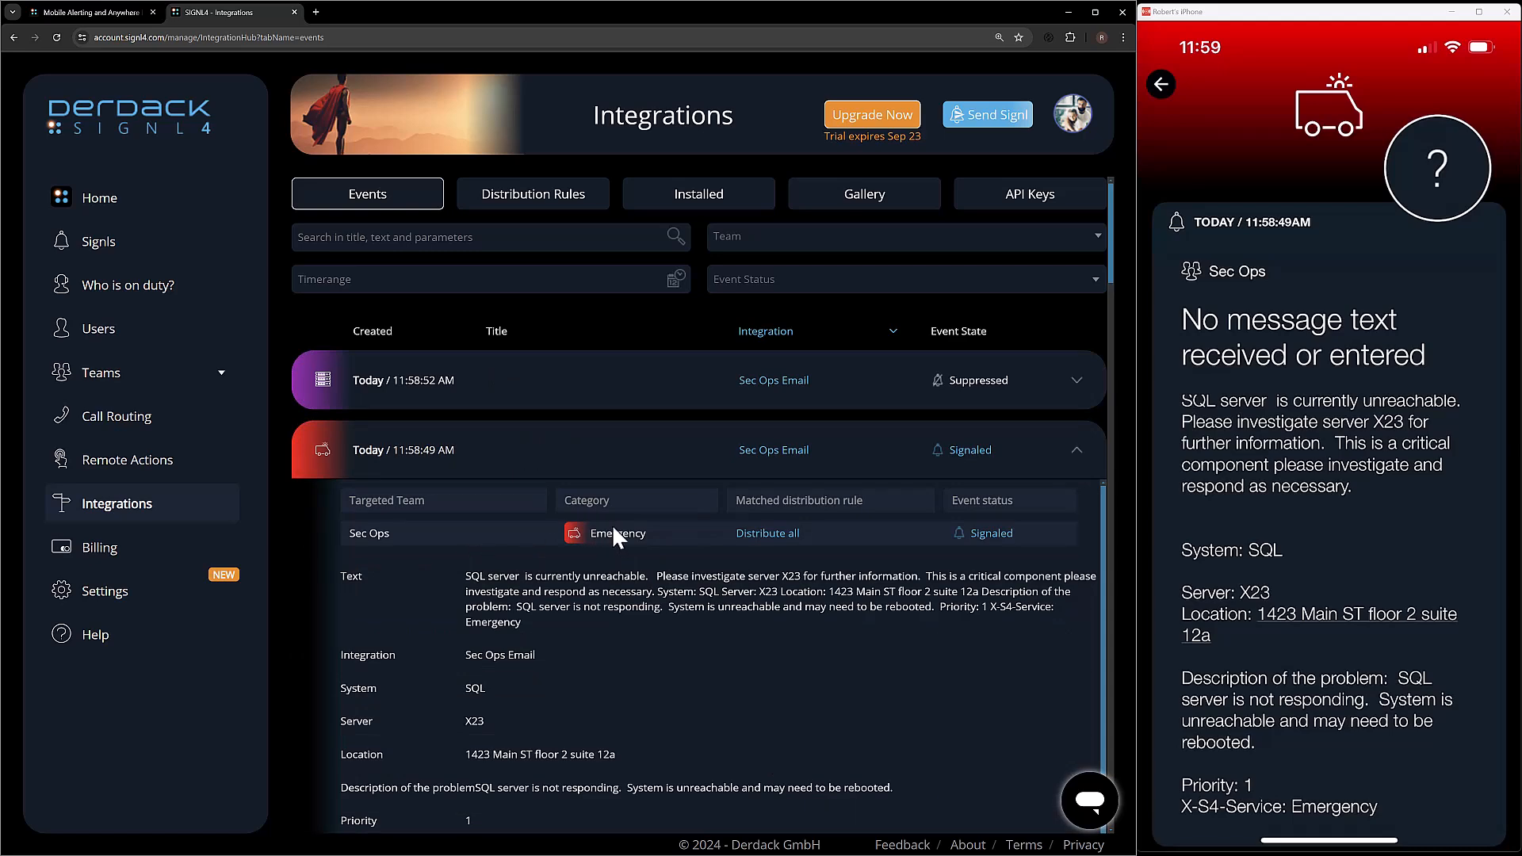
scroll(578, 588, "down", 1)
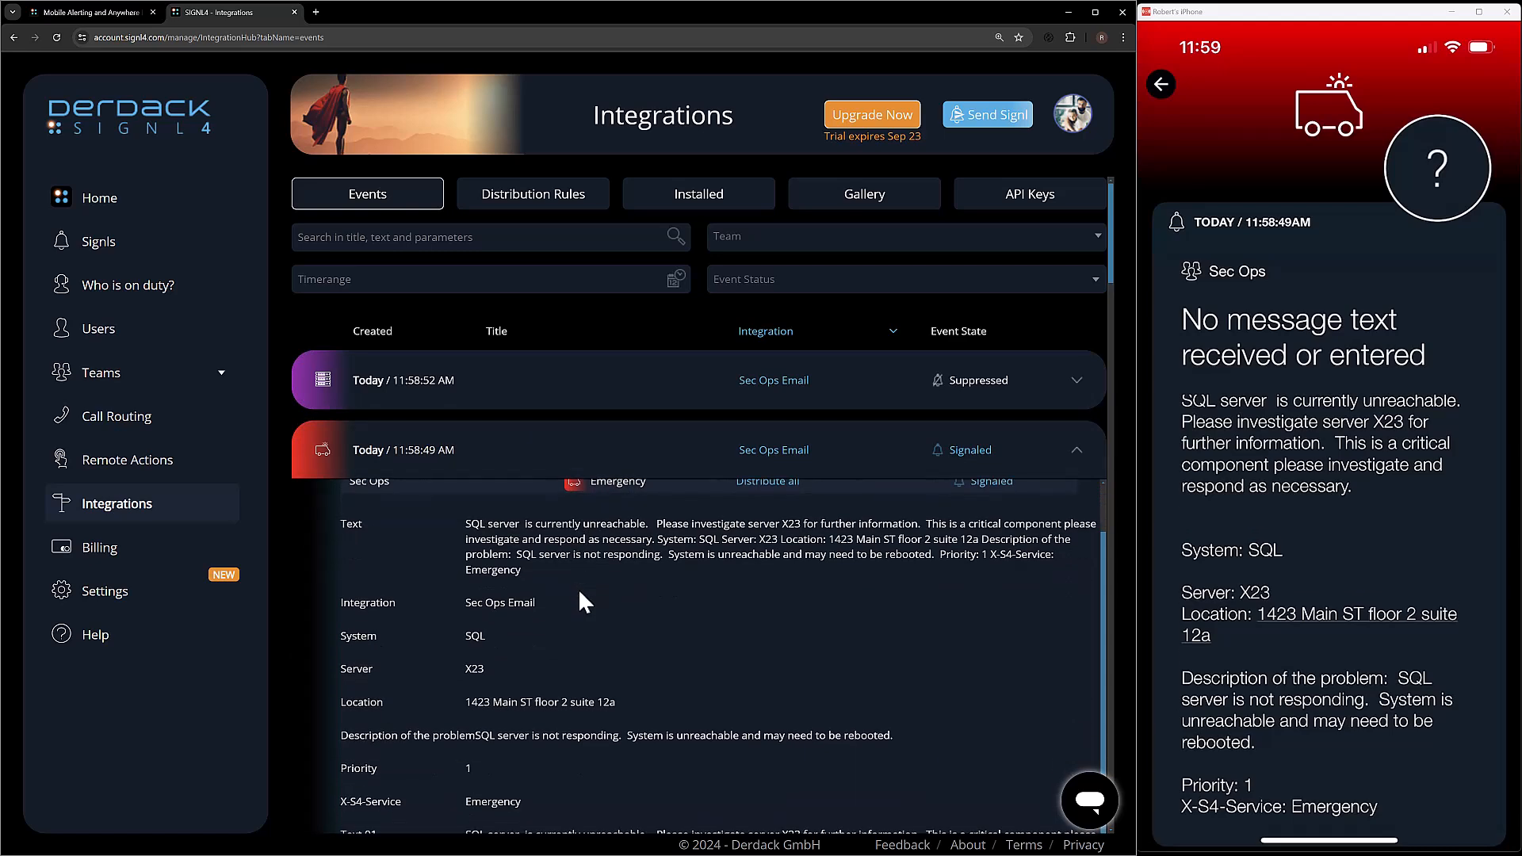
scroll(553, 643, "down", 2)
scroll(558, 652, "up", 1)
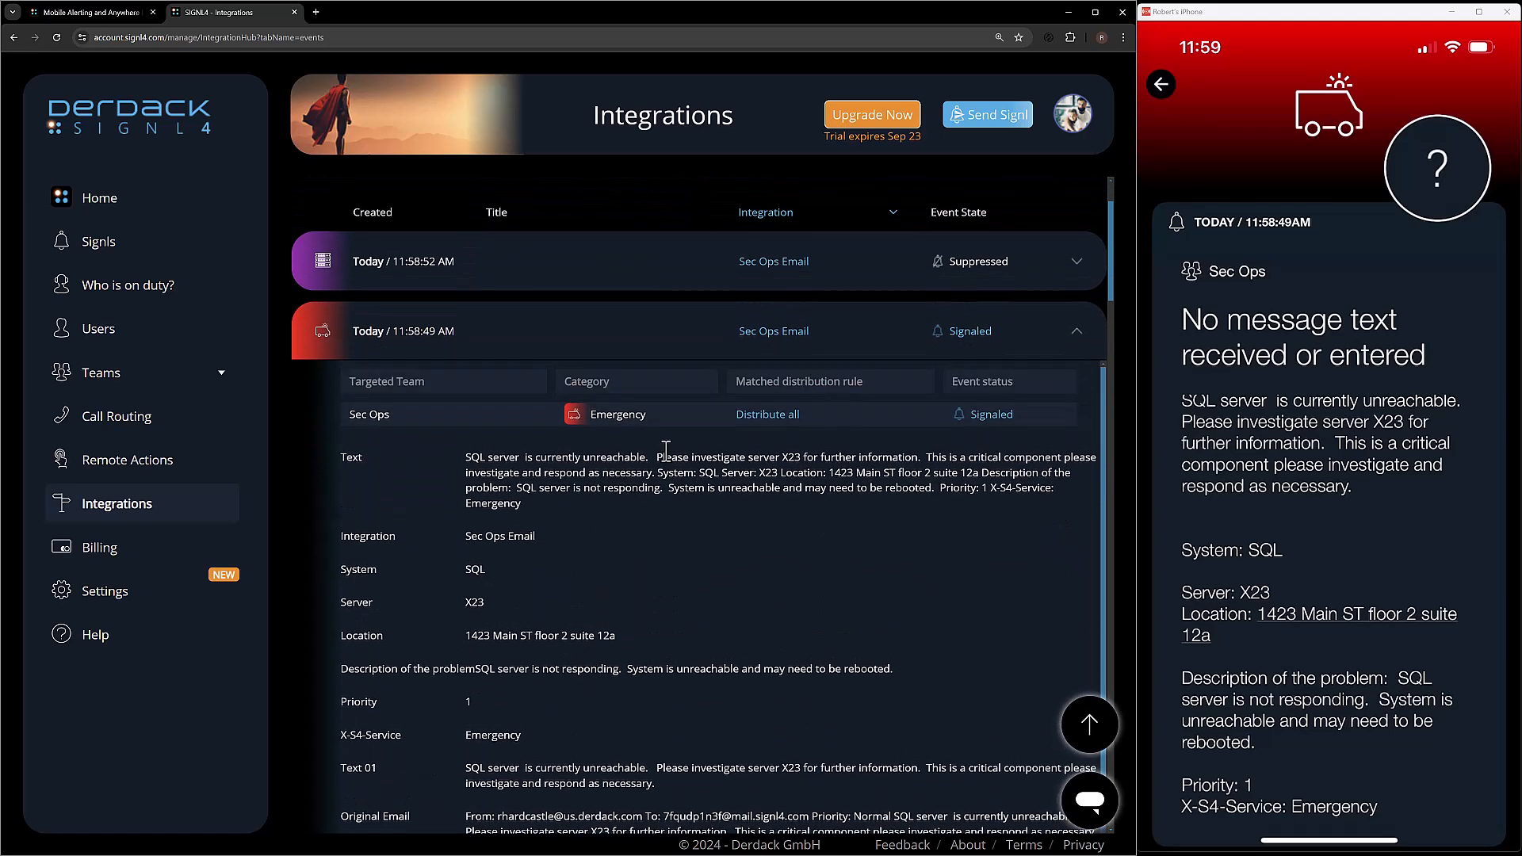
left_click(675, 287)
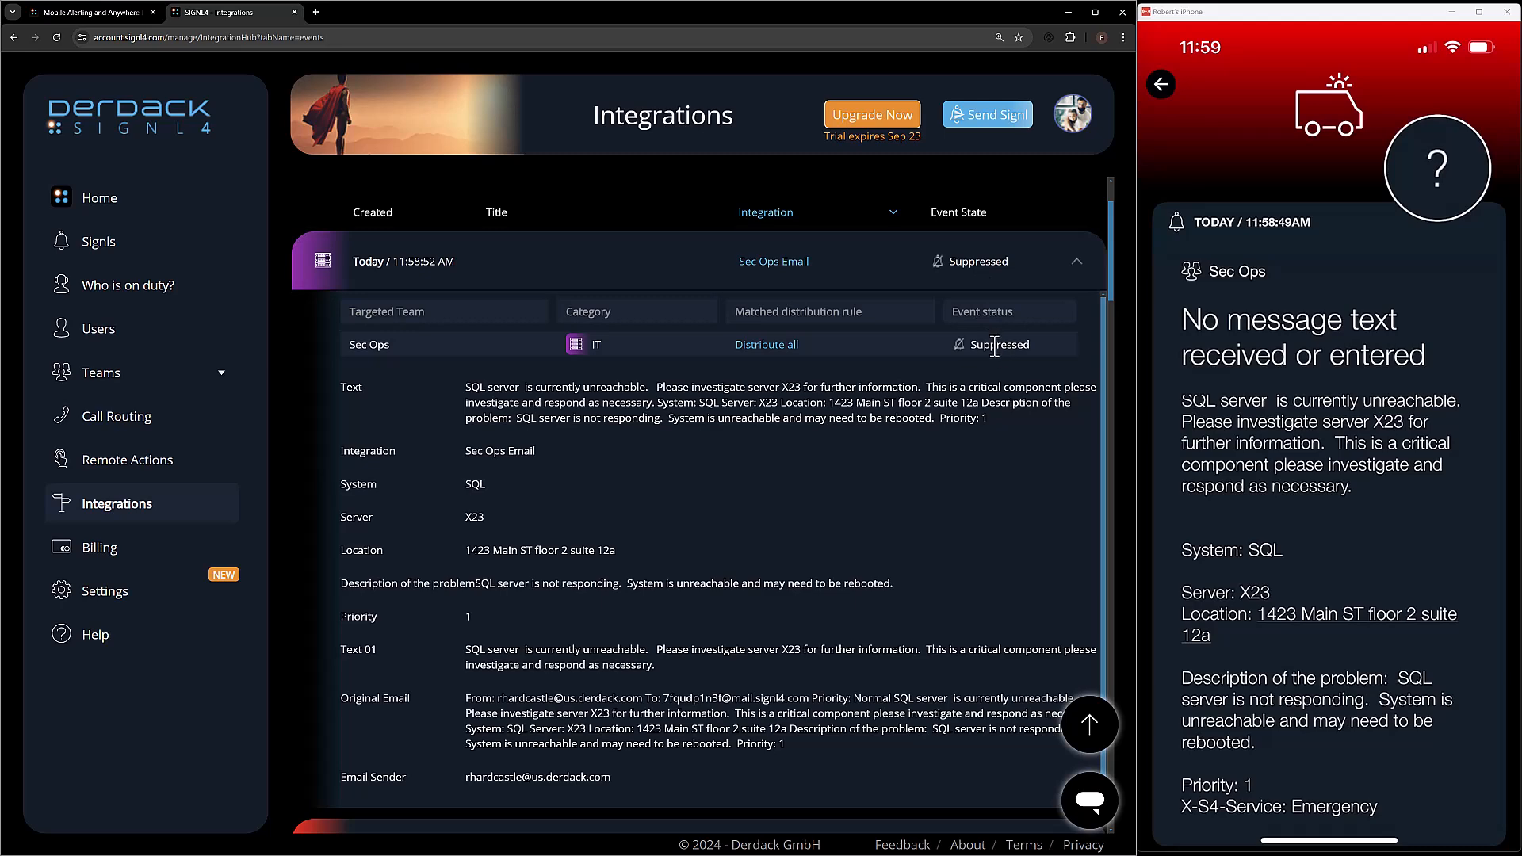
left_click(508, 287)
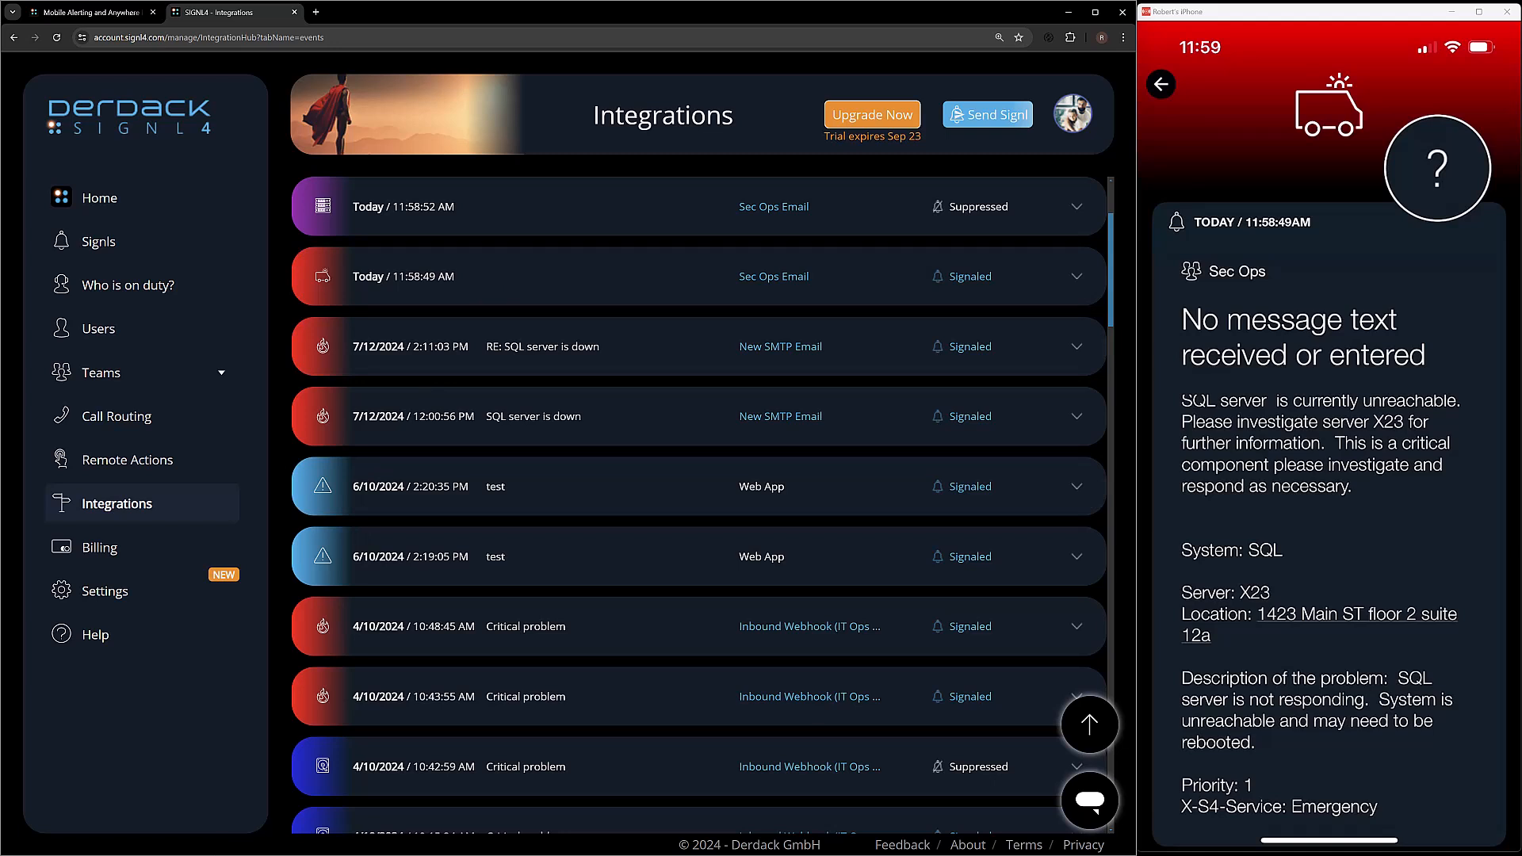
Start a new signaling override for the Sec Ops team with the profile name "Daytime".
left_click(126, 395)
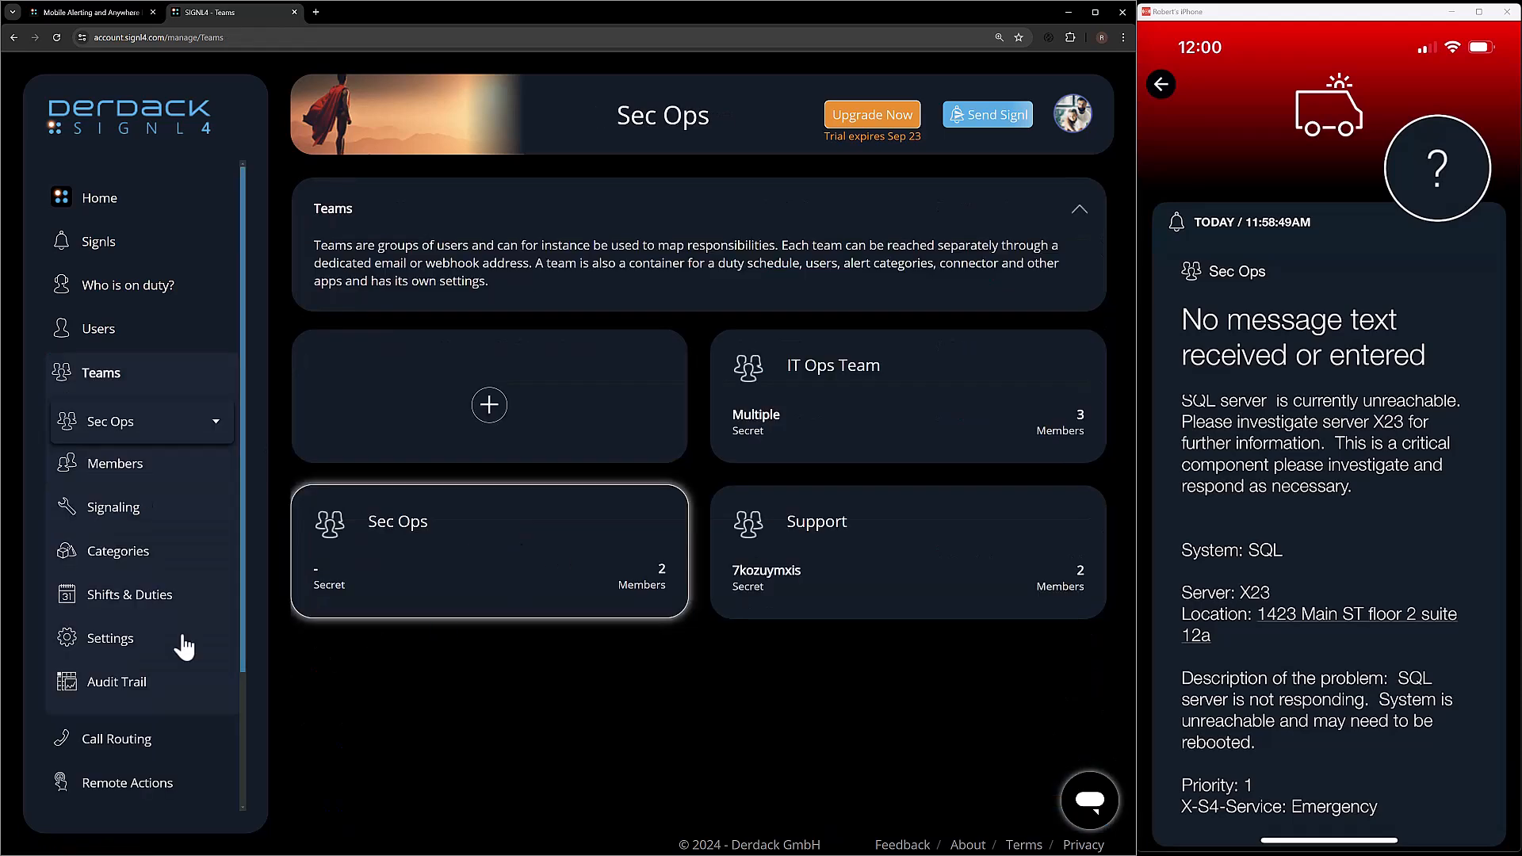
left_click(110, 609)
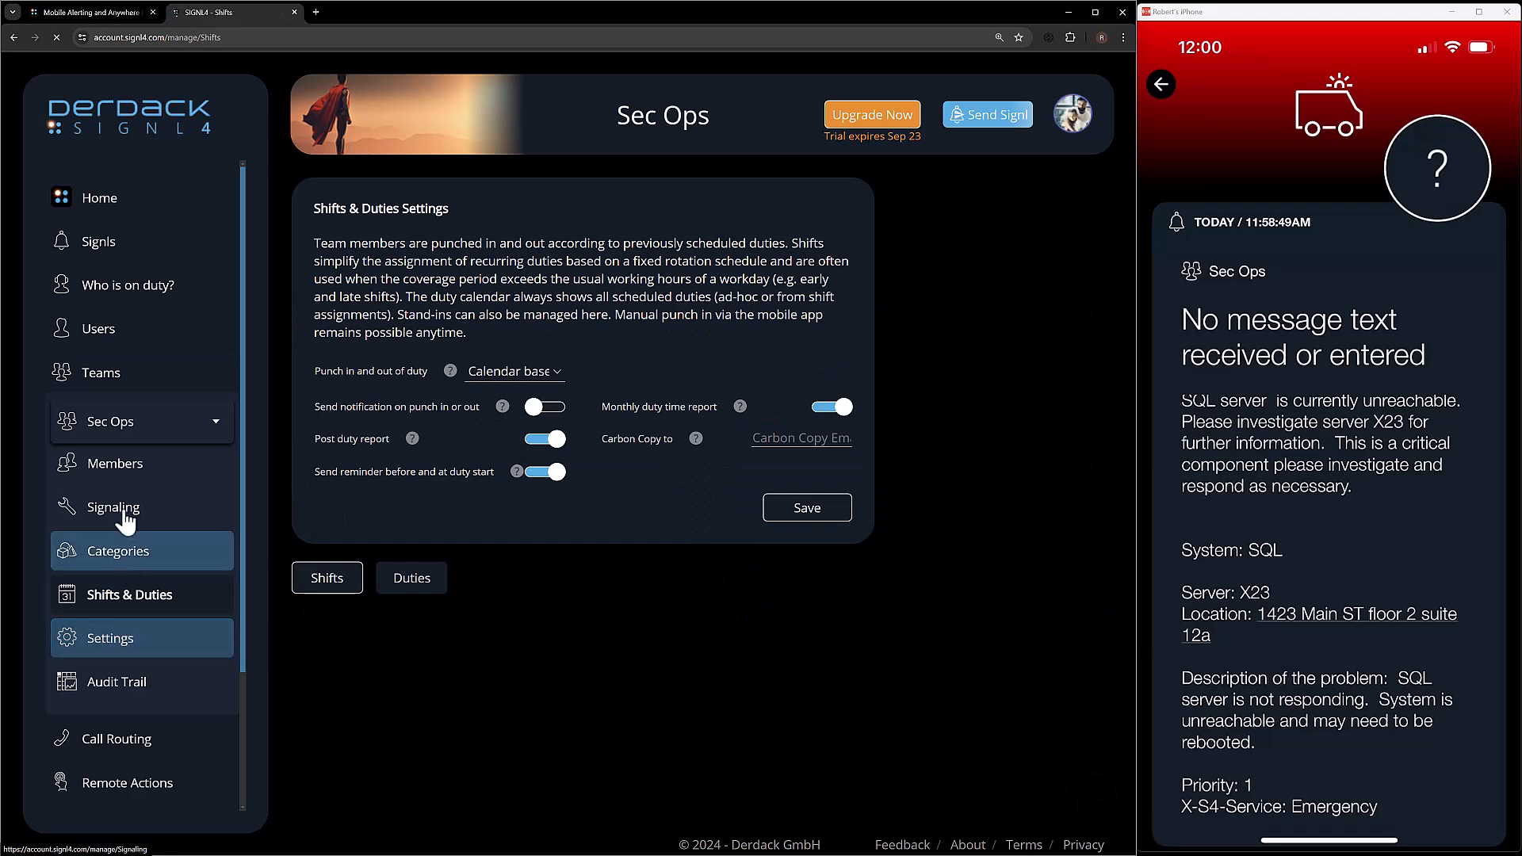
left_click(124, 514)
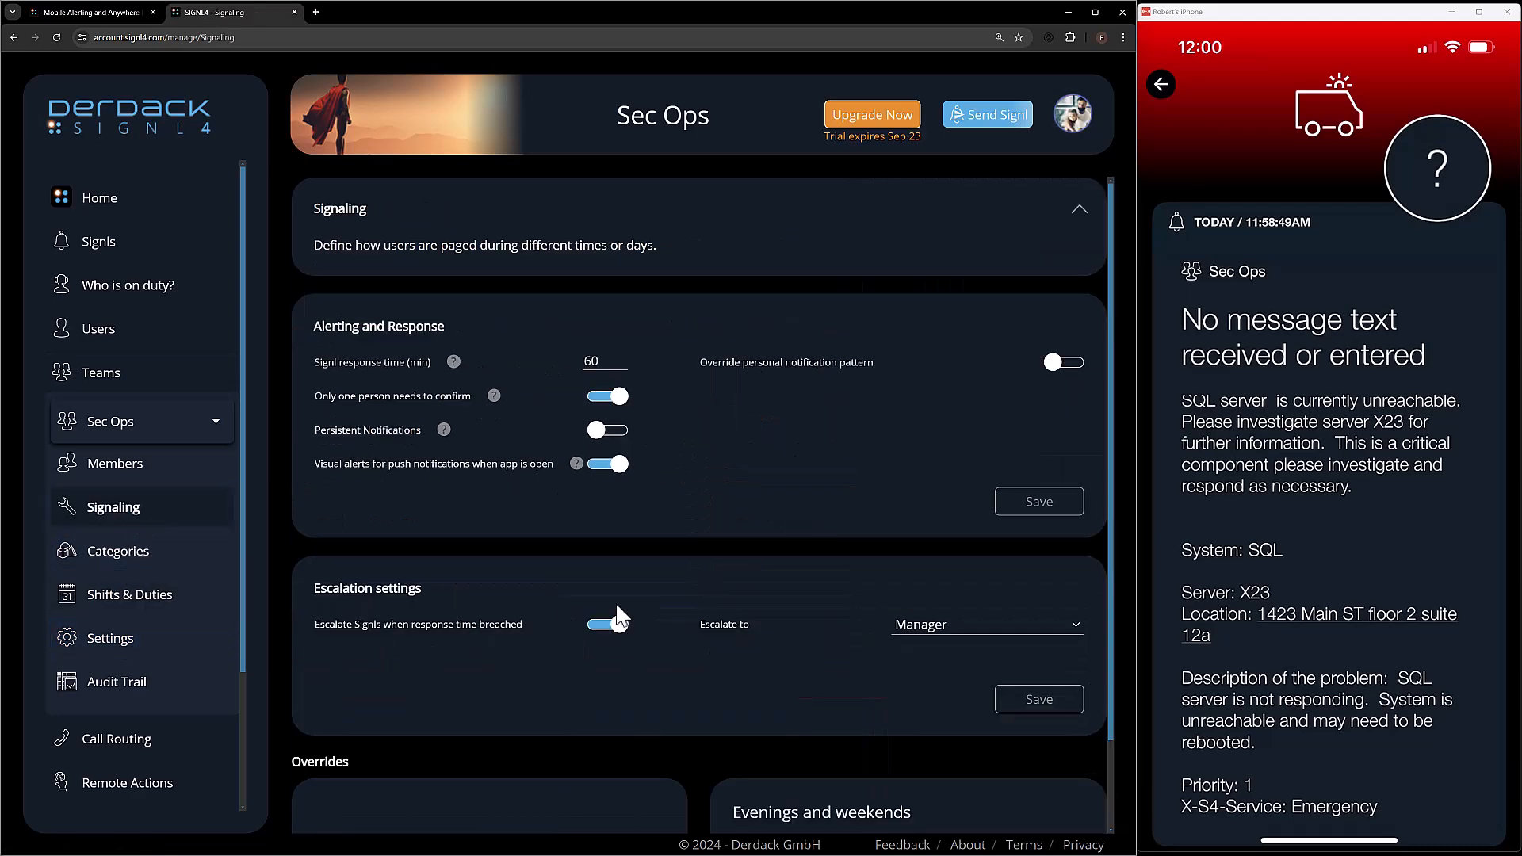
scroll(550, 677, "down", 1)
left_click(486, 753)
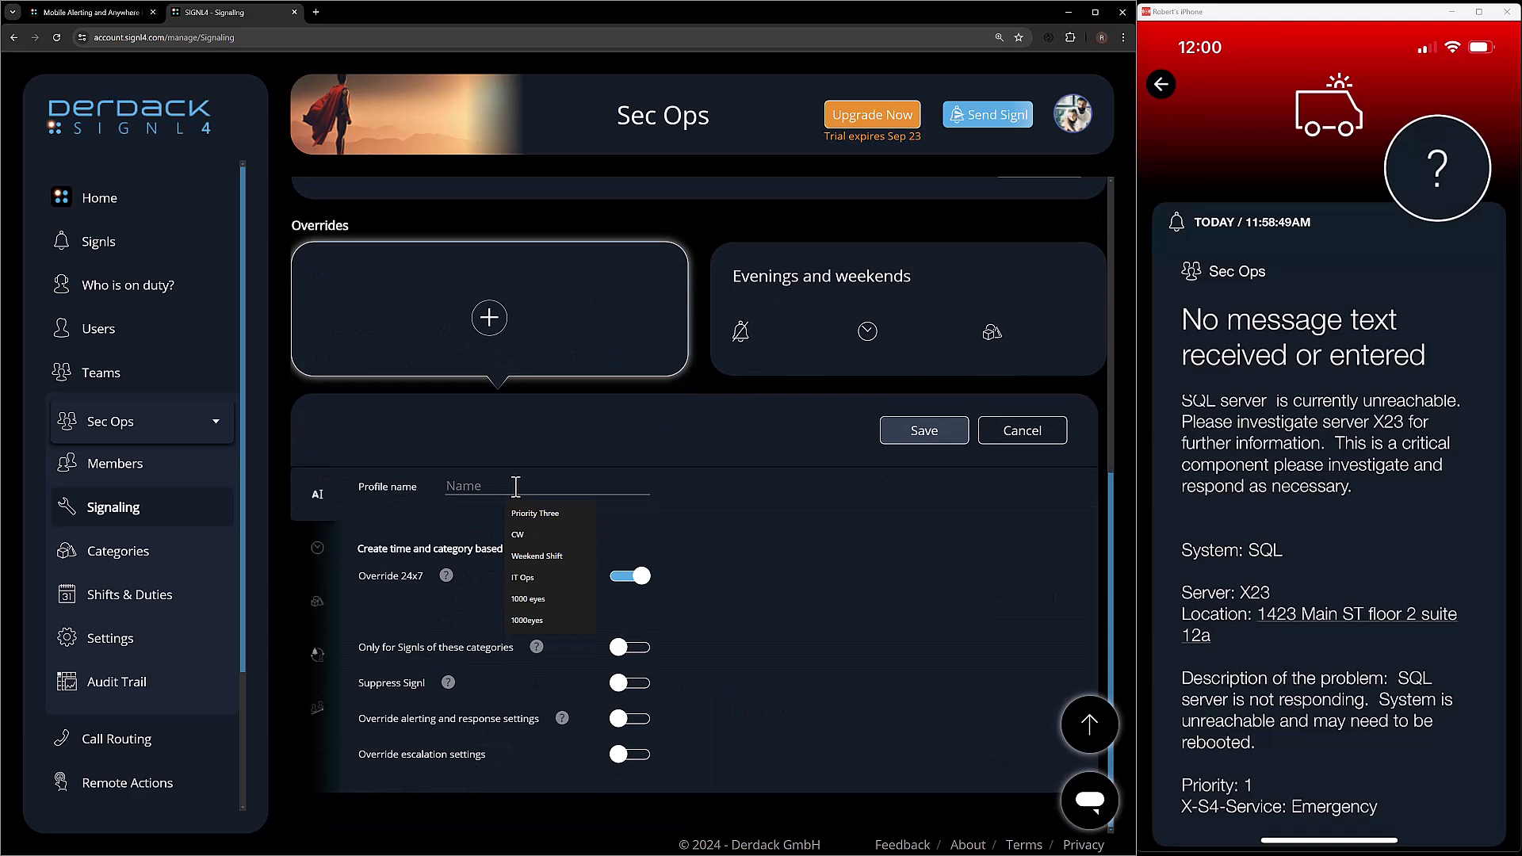
type("Daytime")
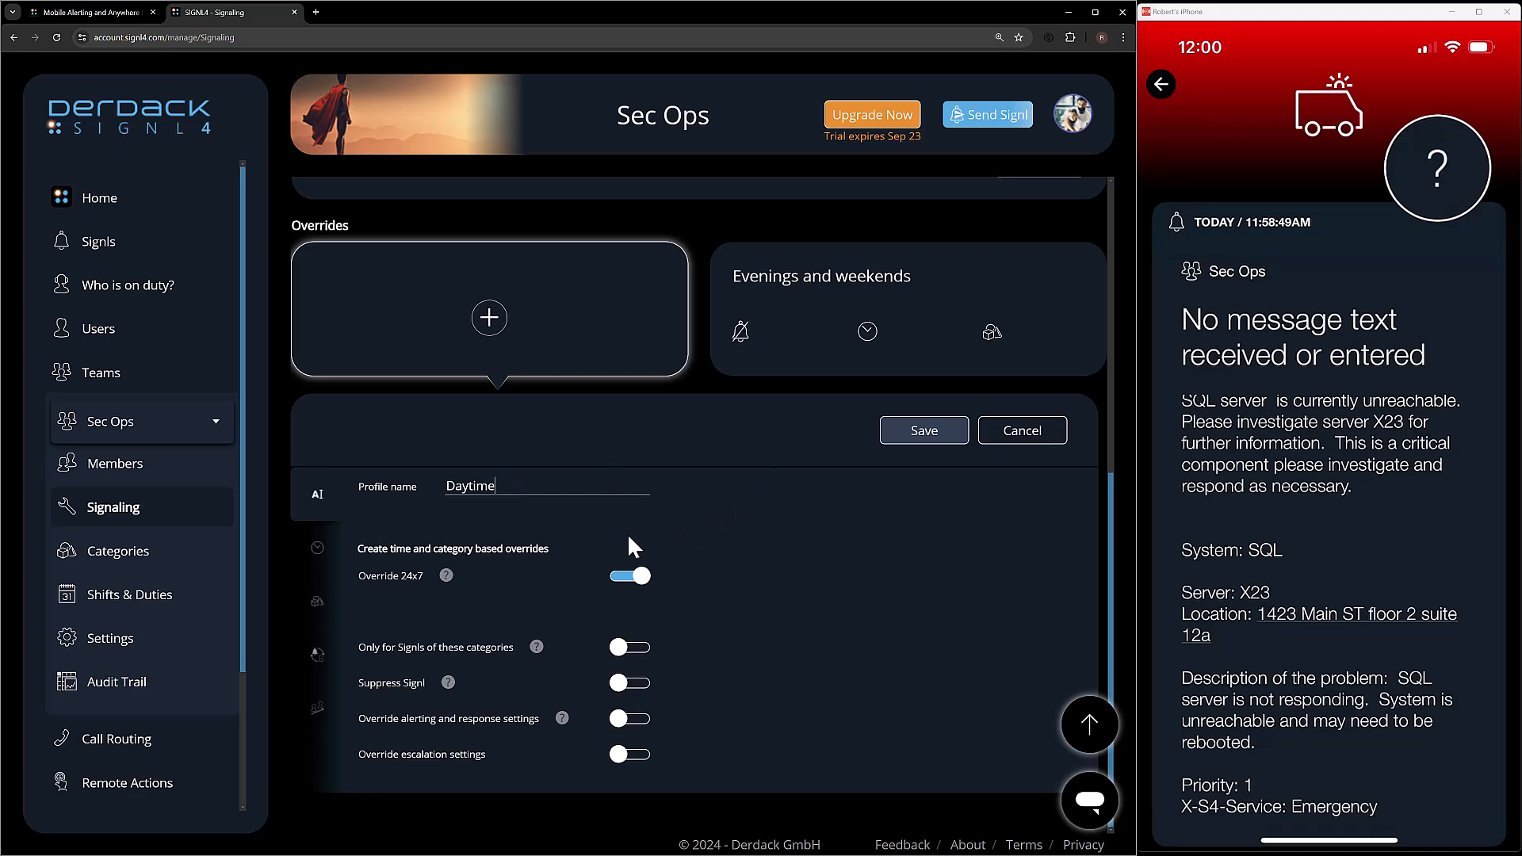
Turn off Override 24x7 and add daily time periods from 9:00 AM to 6:00 PM for Monday through Friday.
left_click(627, 581)
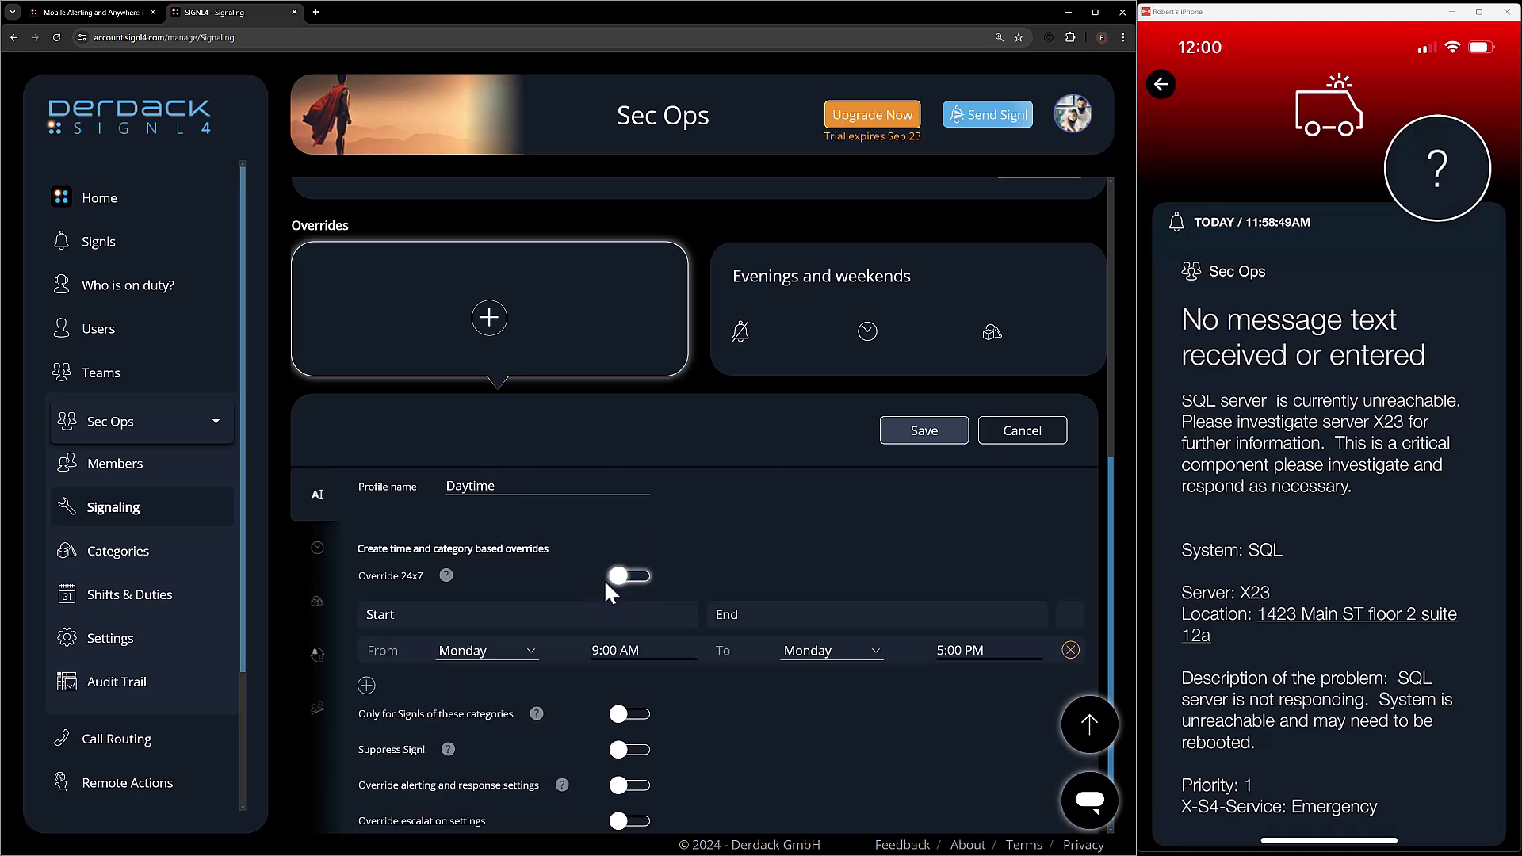
scroll(846, 628, "down", 1)
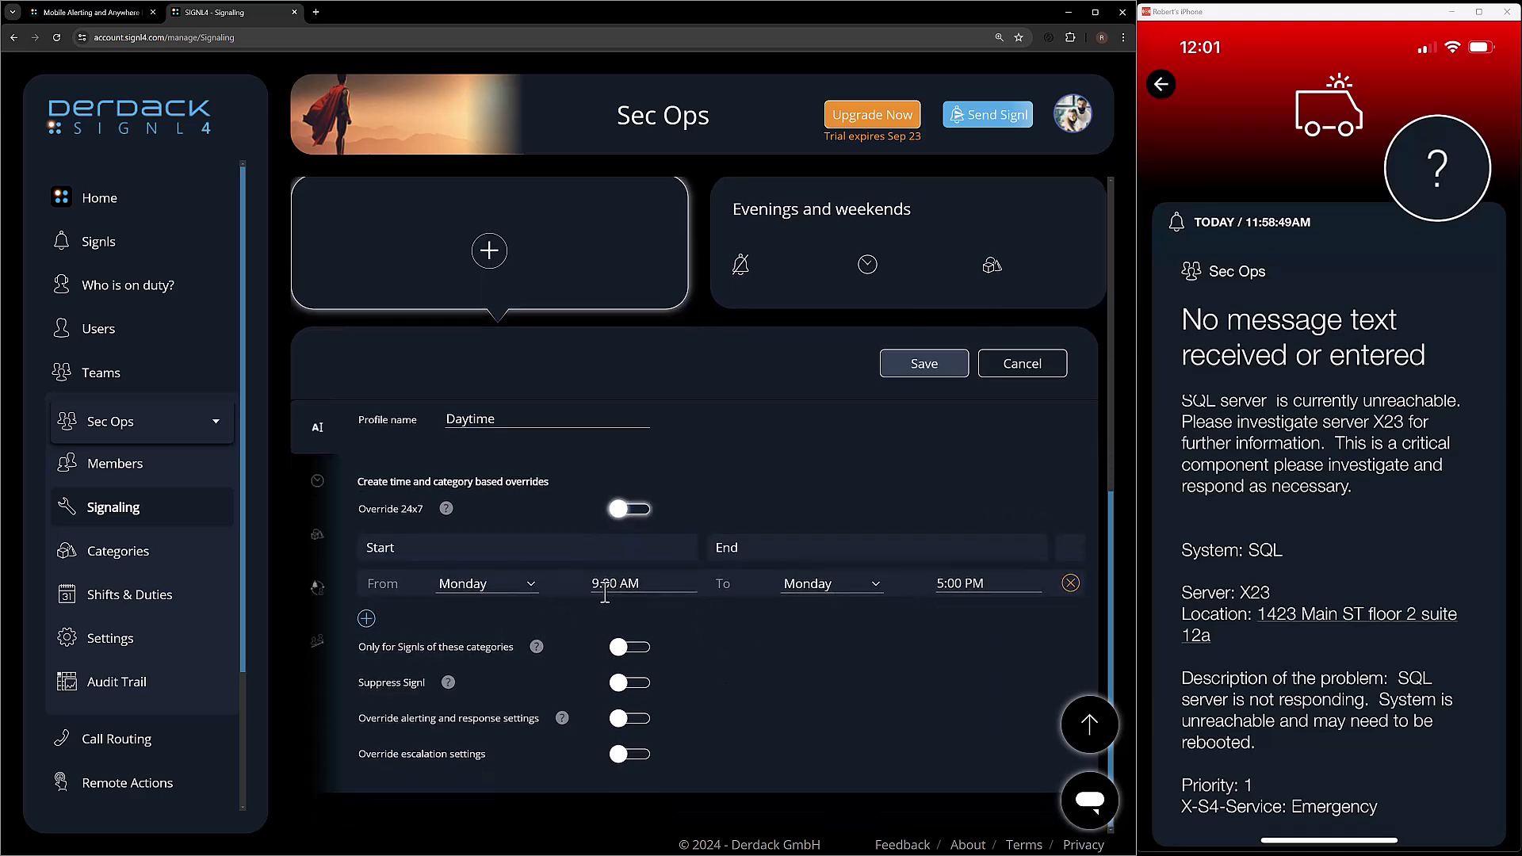
left_click(942, 583)
left_click(975, 663)
left_click(364, 620)
left_click(367, 655)
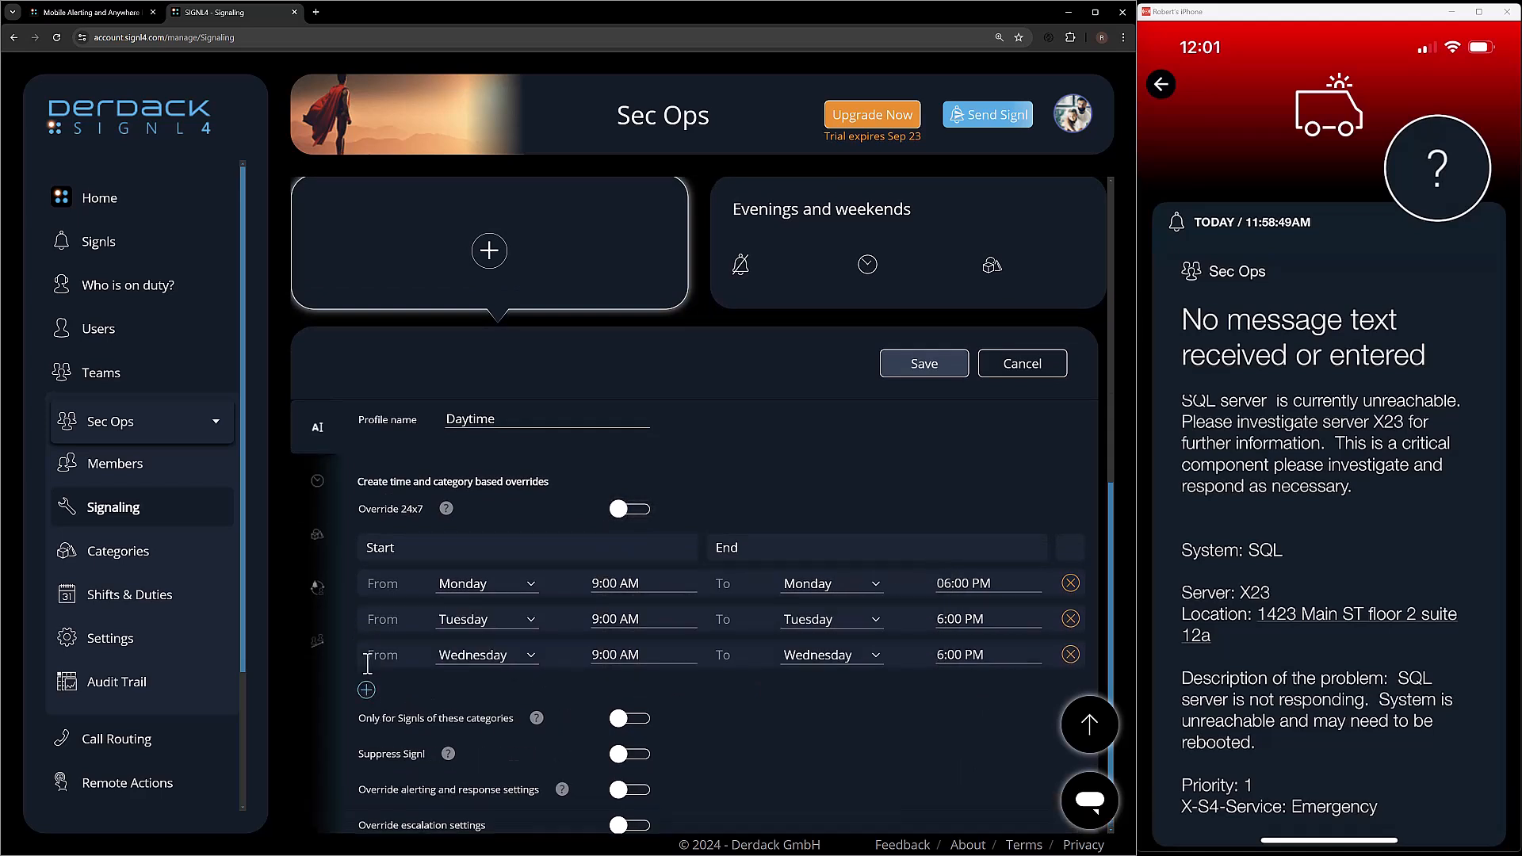
left_click(366, 690)
left_click(367, 727)
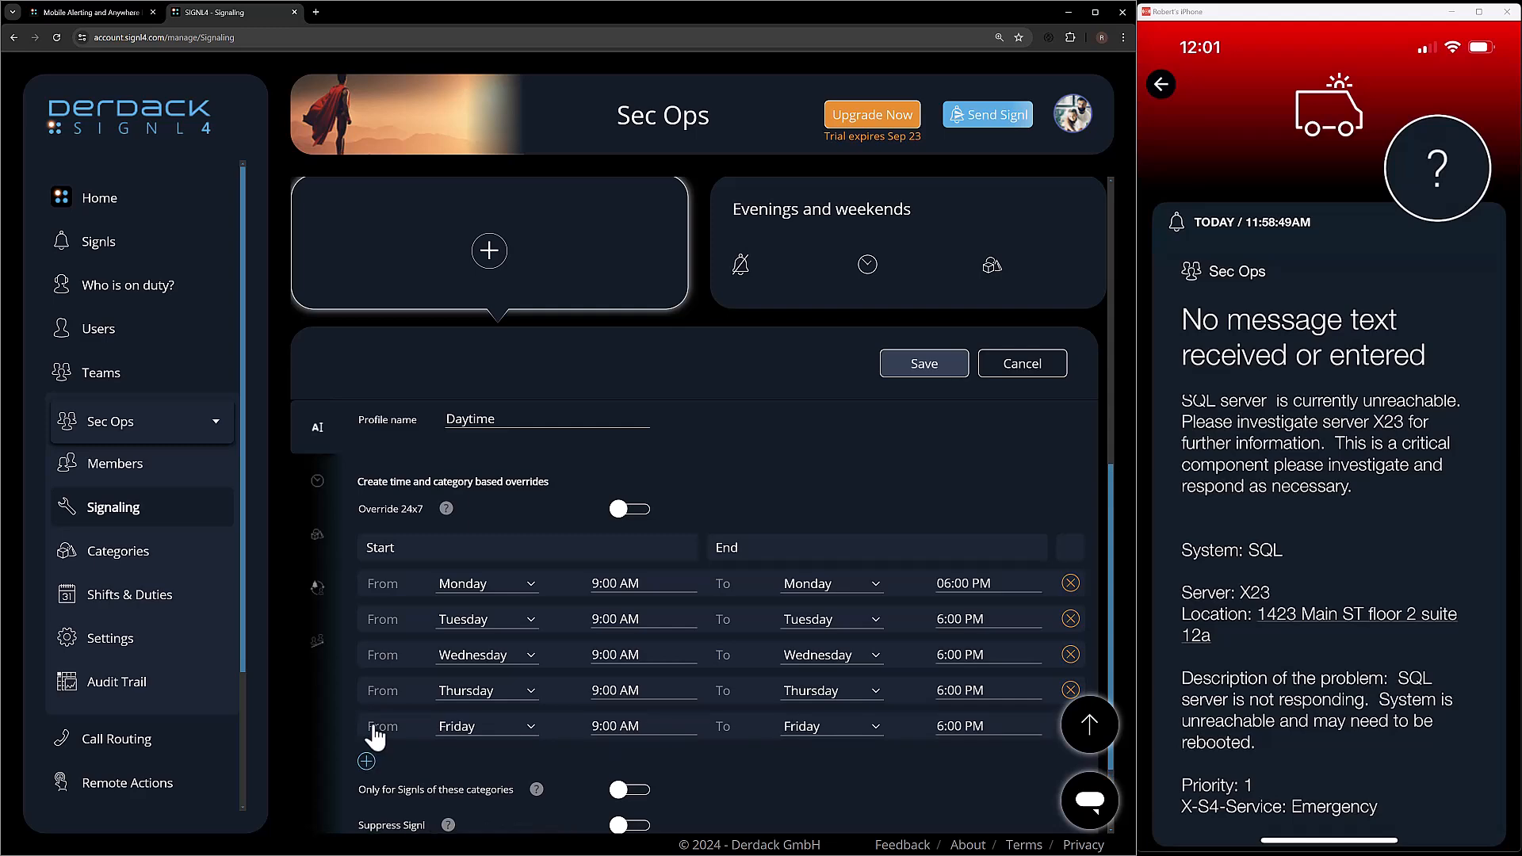
Limit the Daytime override to Signls of the Emergency category.
scroll(382, 718, "down", 2)
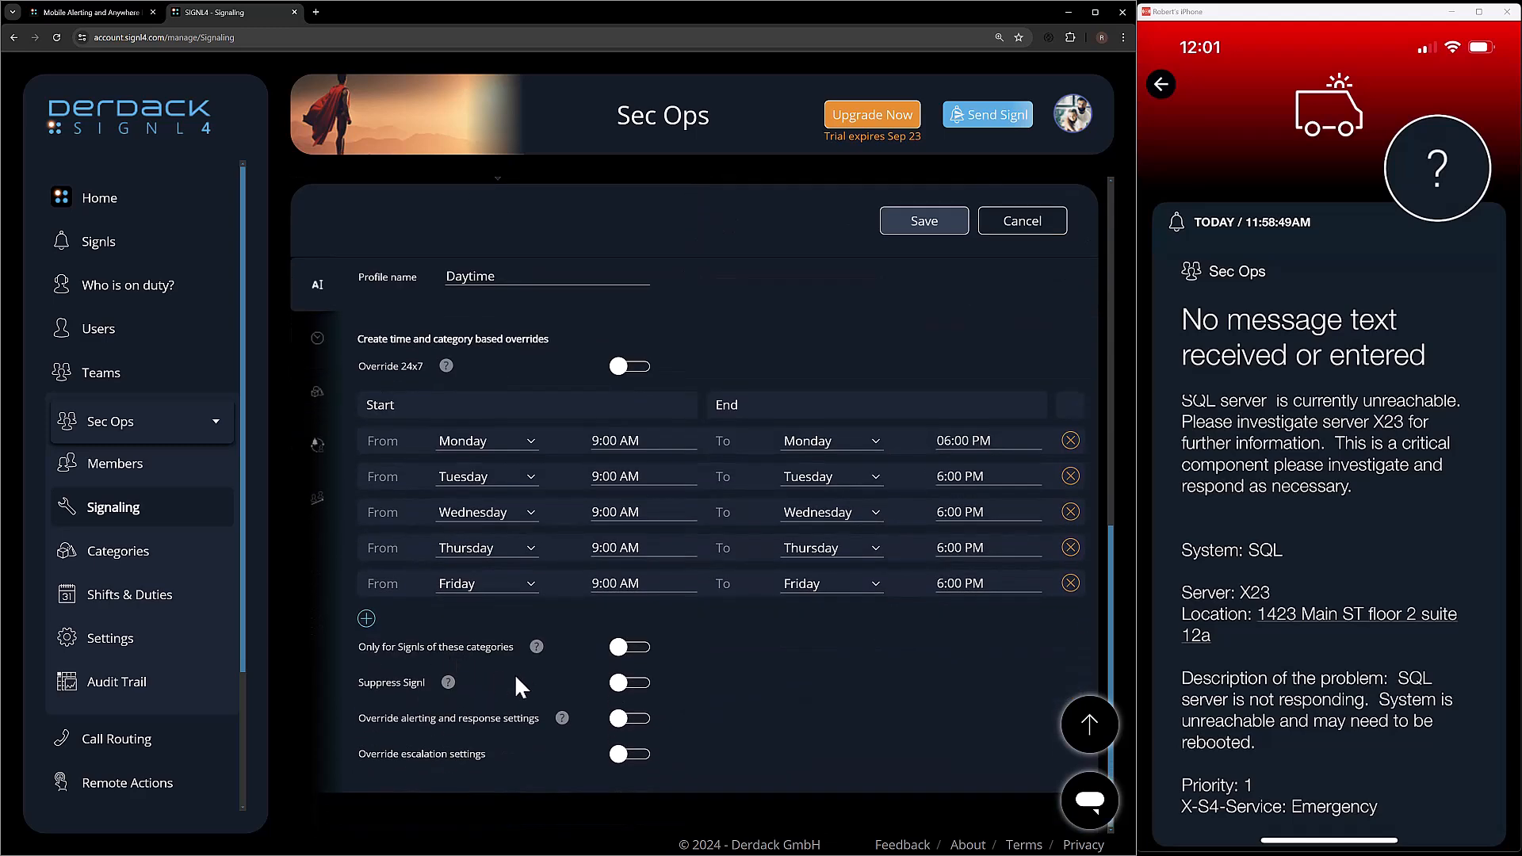
left_click(631, 647)
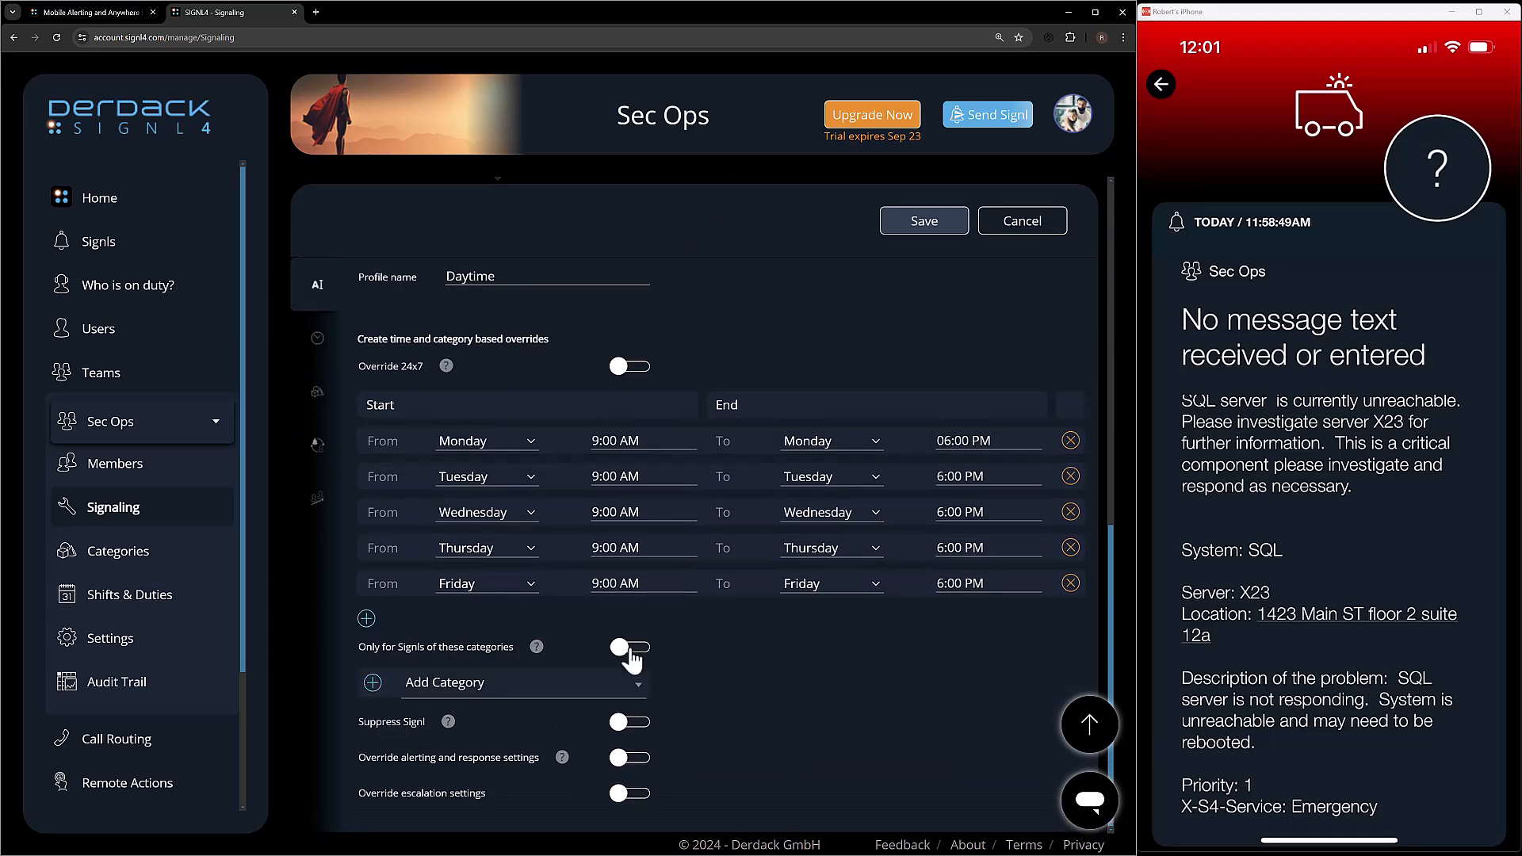
left_click(568, 703)
left_click(476, 519)
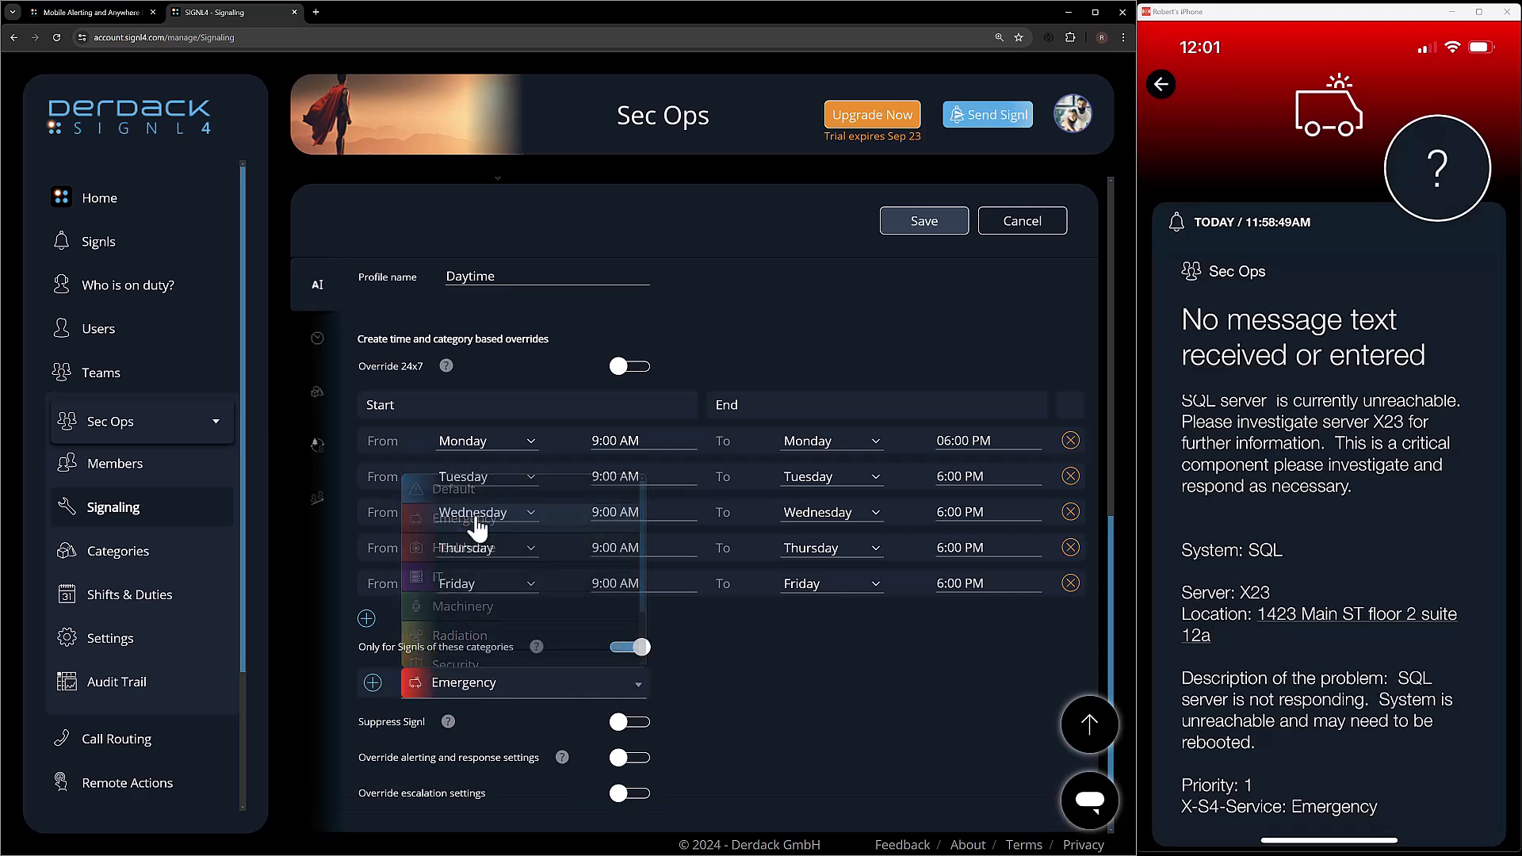
Enable the override of alerting and response settings and set the Signl response time to 15 minutes.
scroll(737, 749, "down", 1)
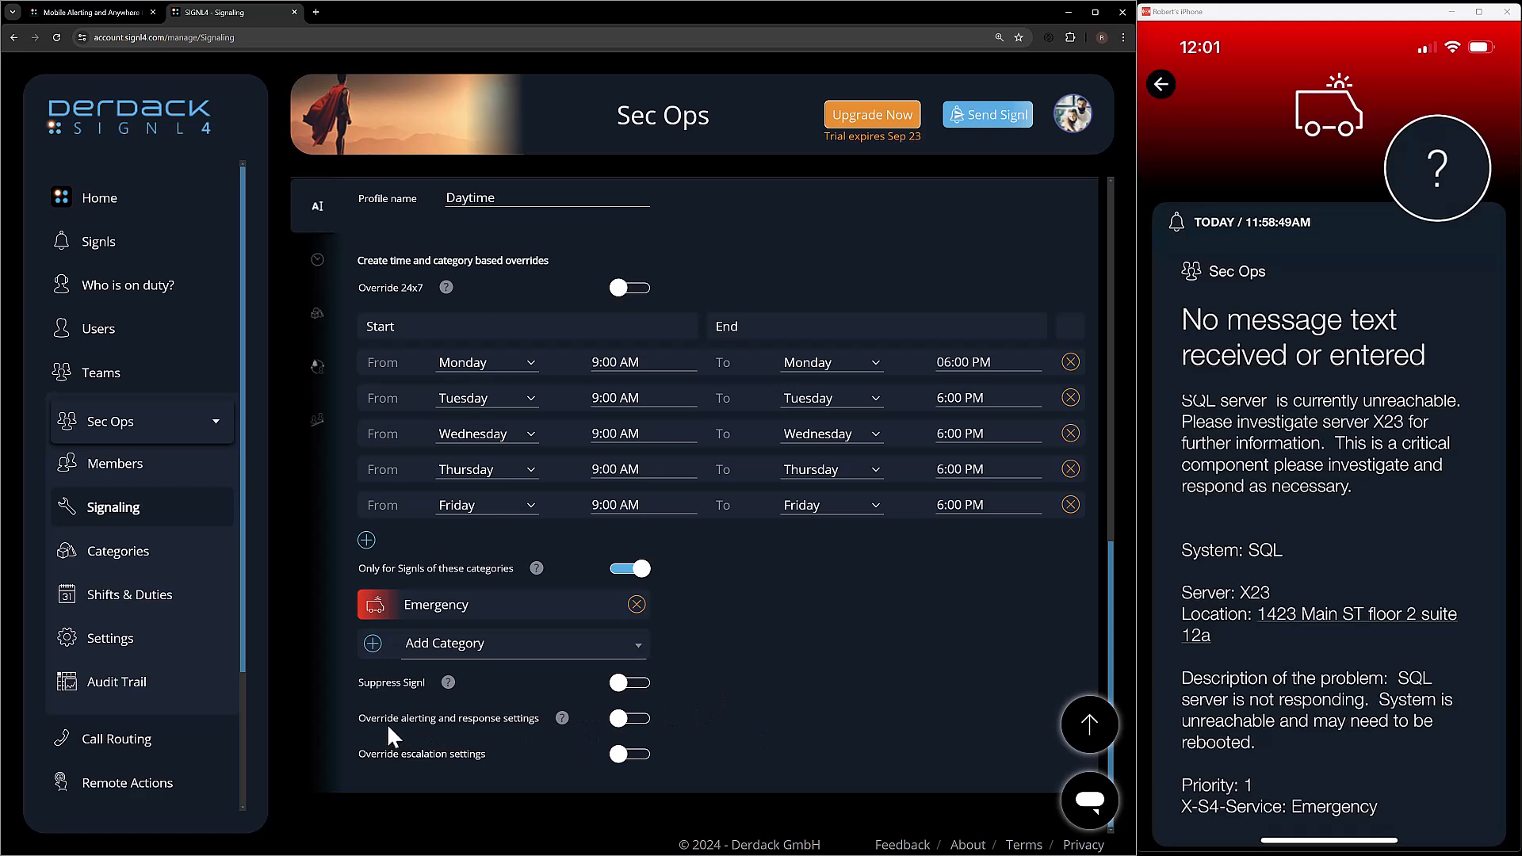
left_click(642, 720)
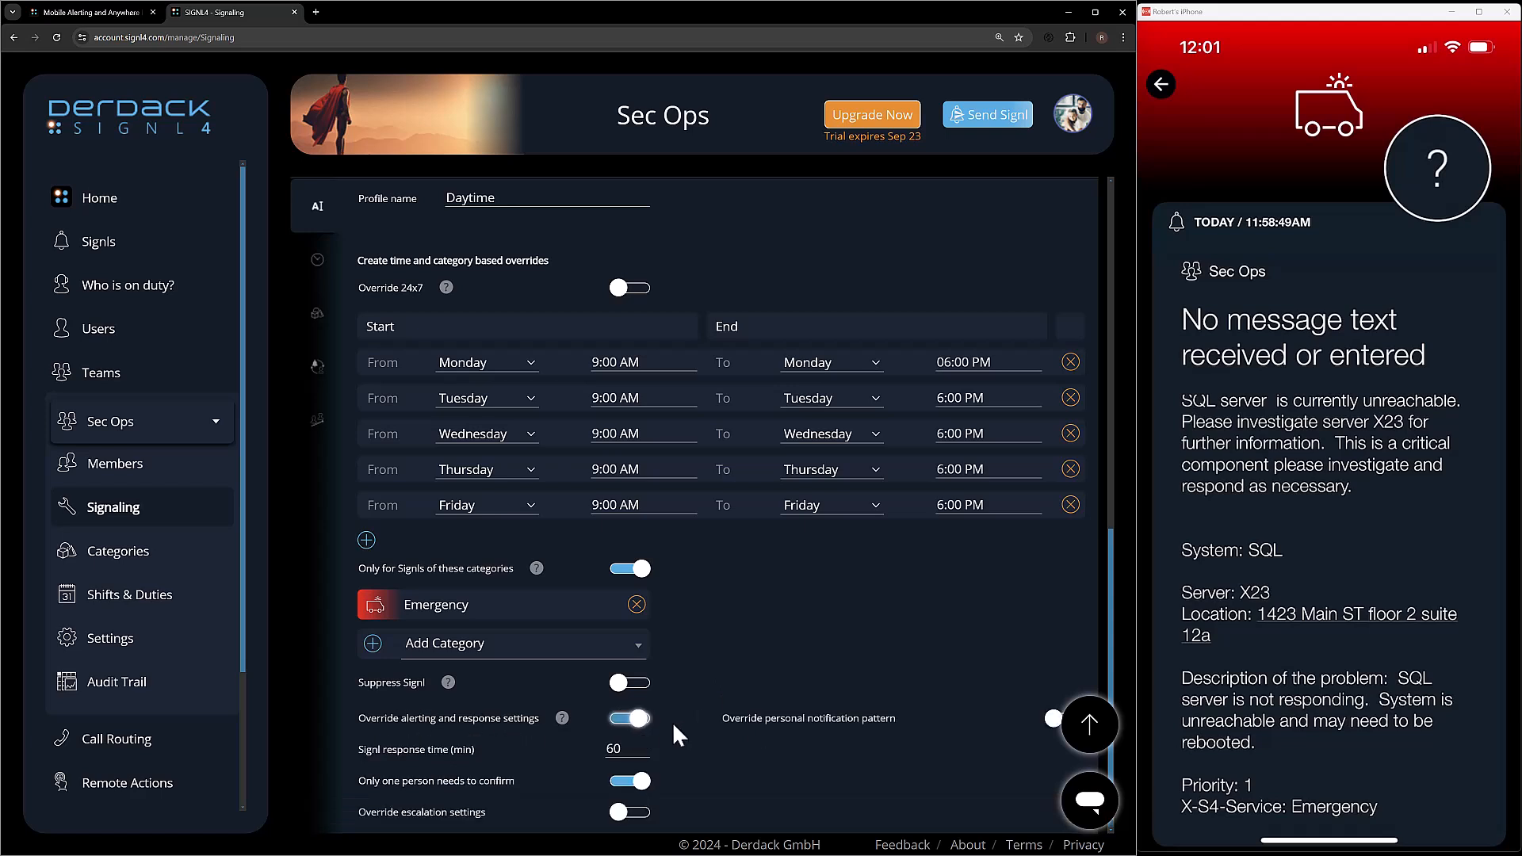
scroll(737, 706, "down", 1)
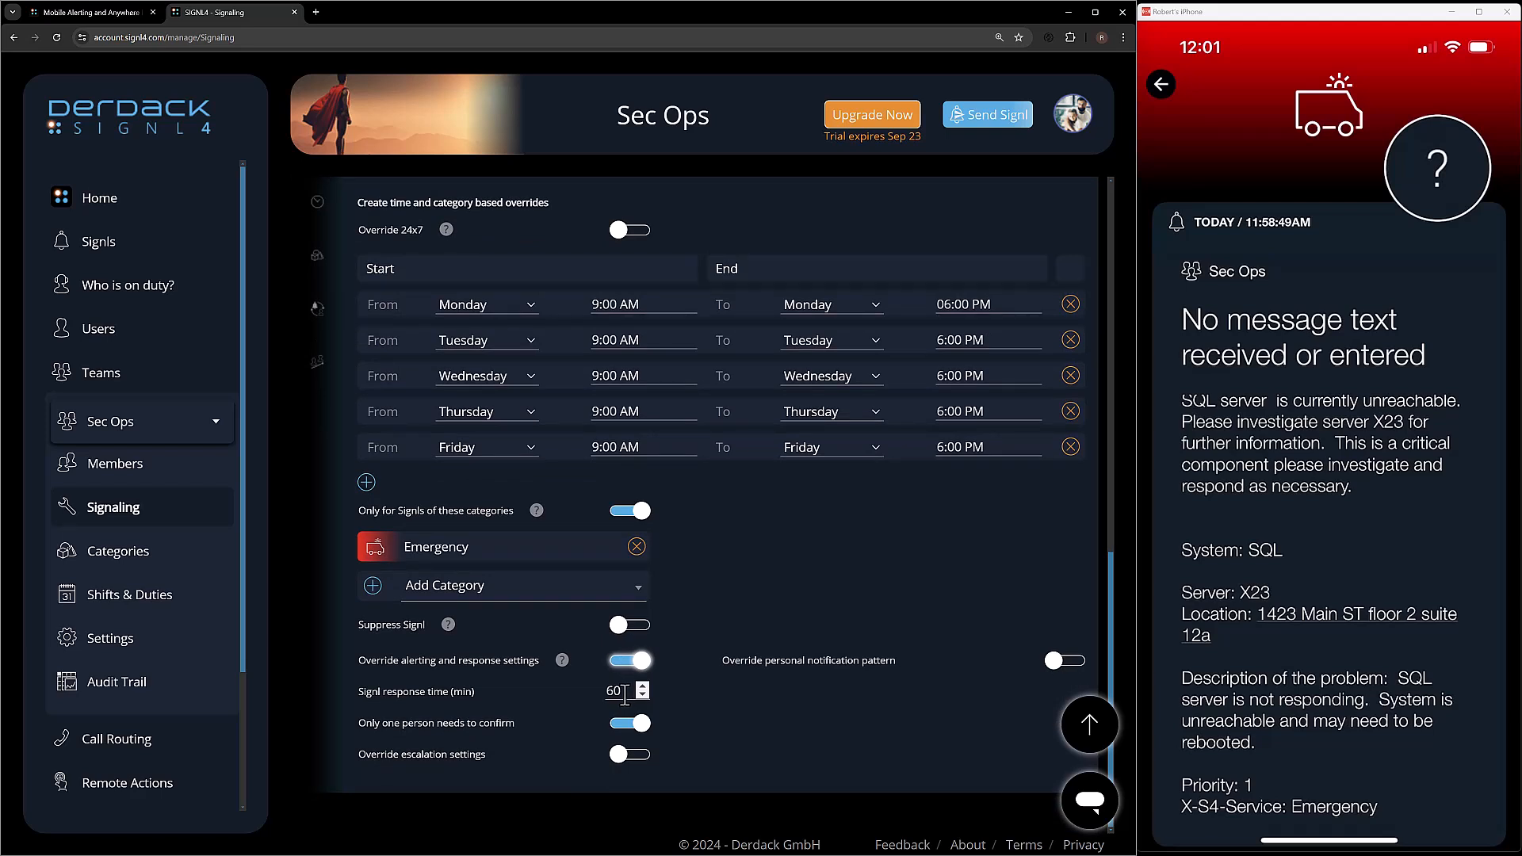
left_click_drag(625, 695, 609, 696)
type("15")
Enable the override of escalation settings and escalate Signls to another team, the IT Ops Team.
left_click(634, 755)
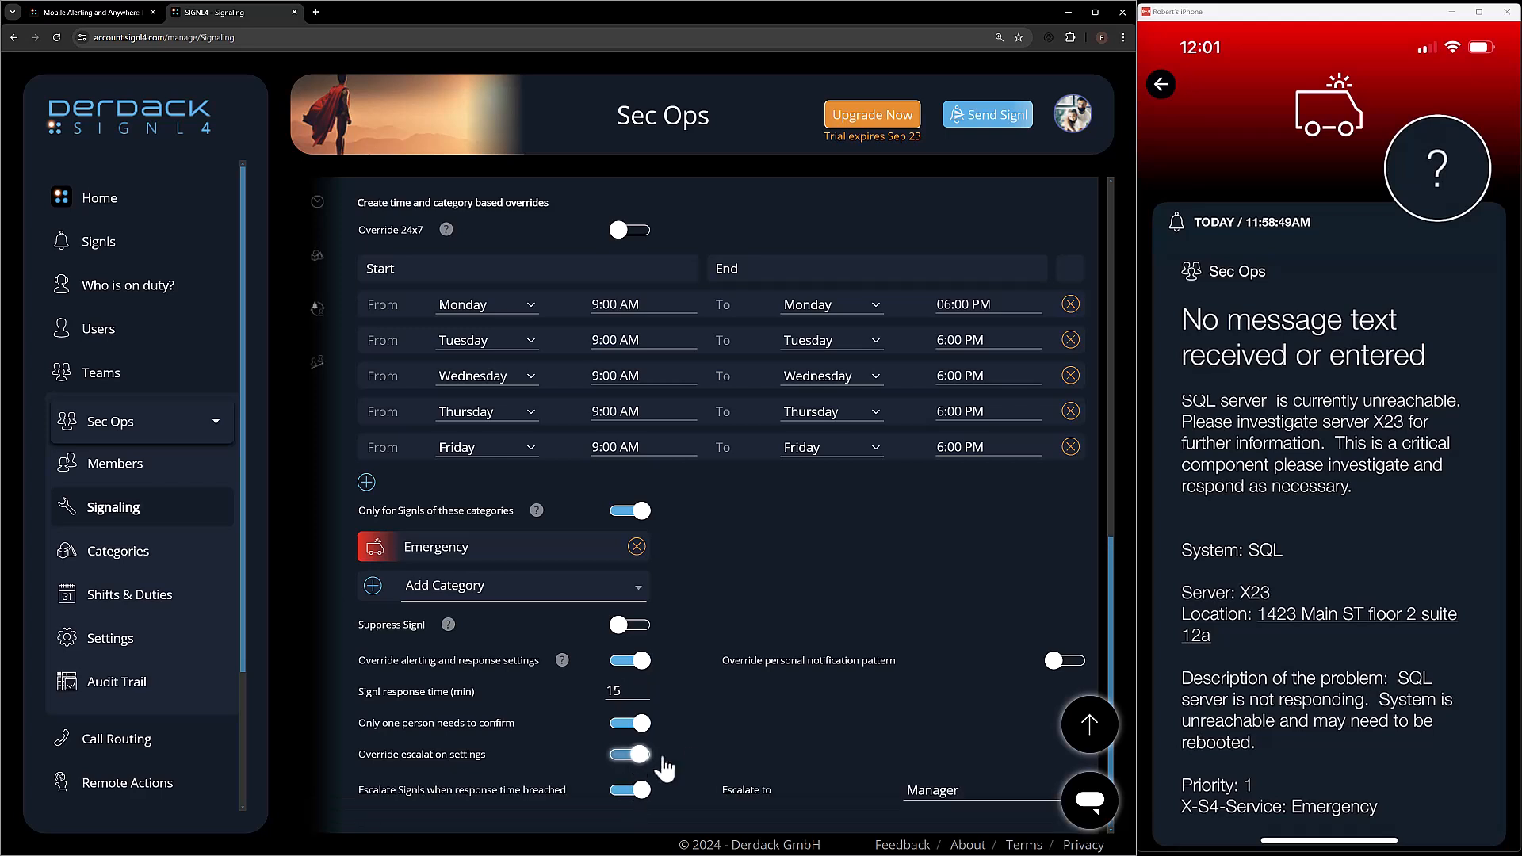
scroll(706, 744, "down", 1)
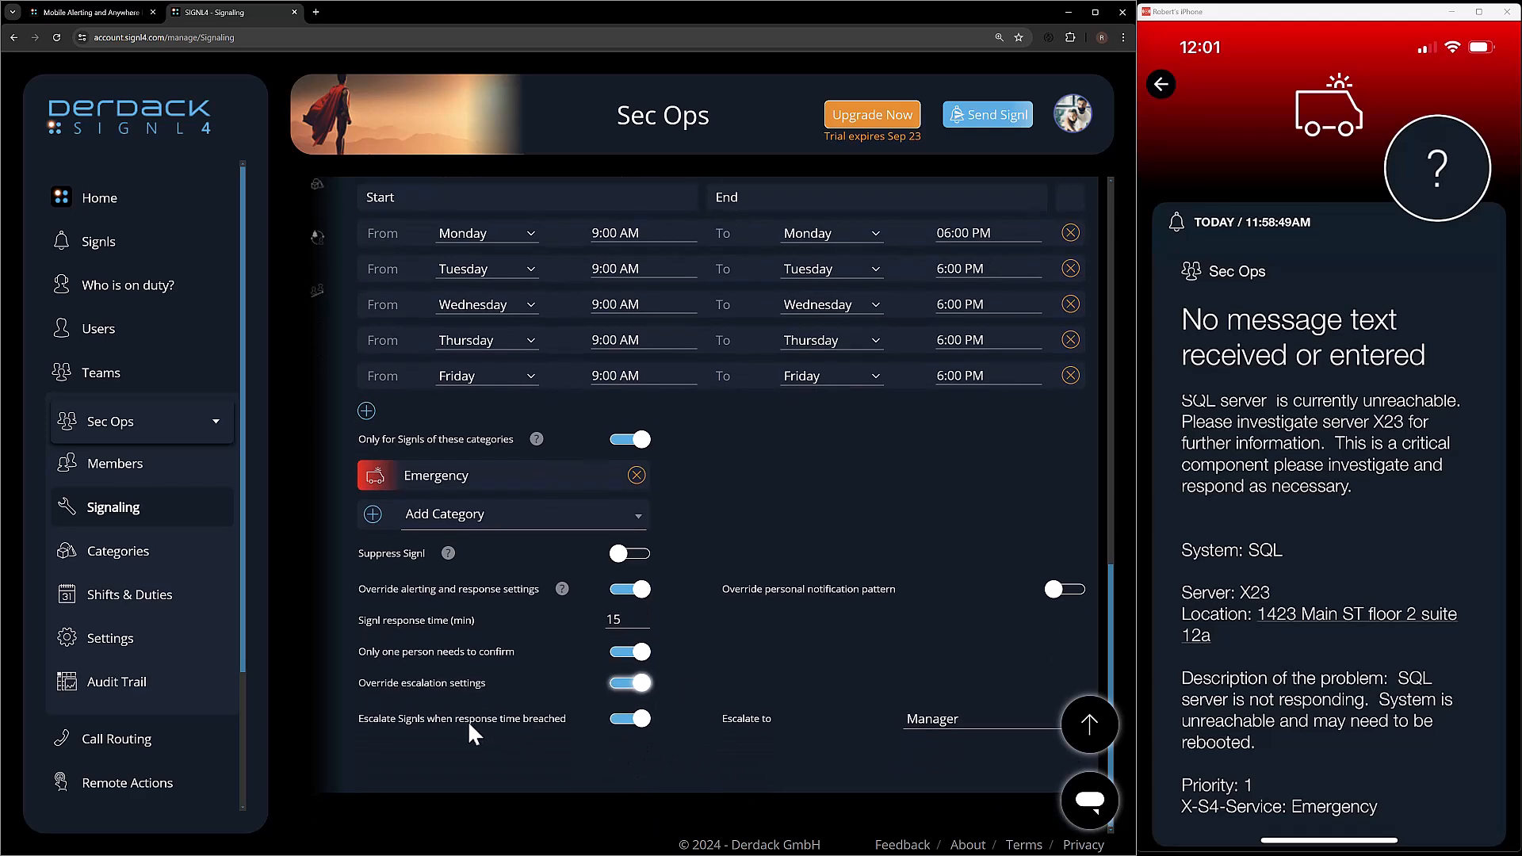
left_click(941, 718)
left_click(940, 750)
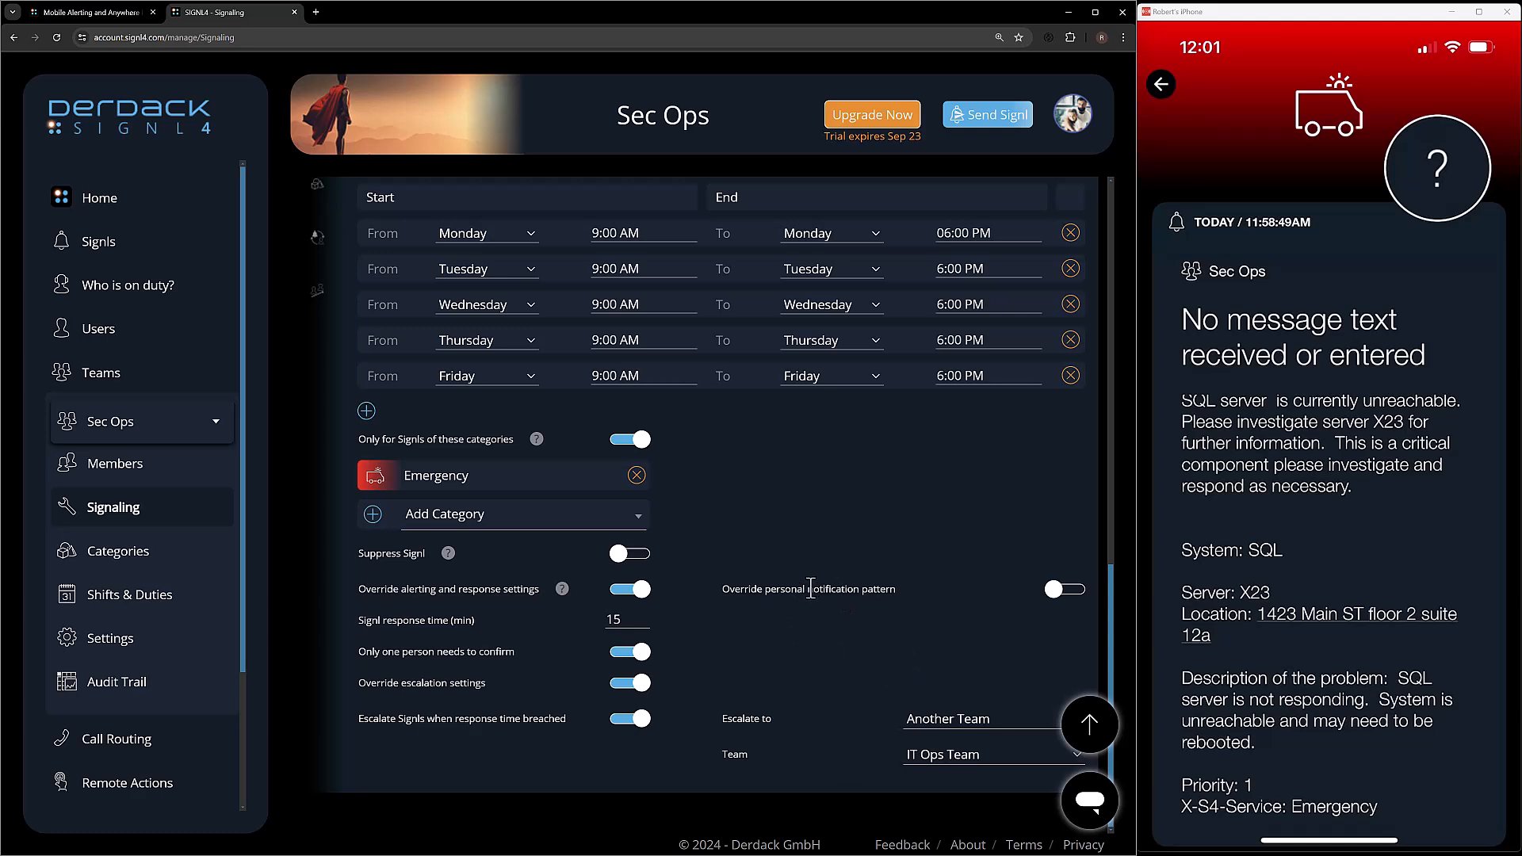
Override the personal notification pattern with voice after 2 minutes, SMS after 1 minute and e-mail instantly.
left_click(1067, 591)
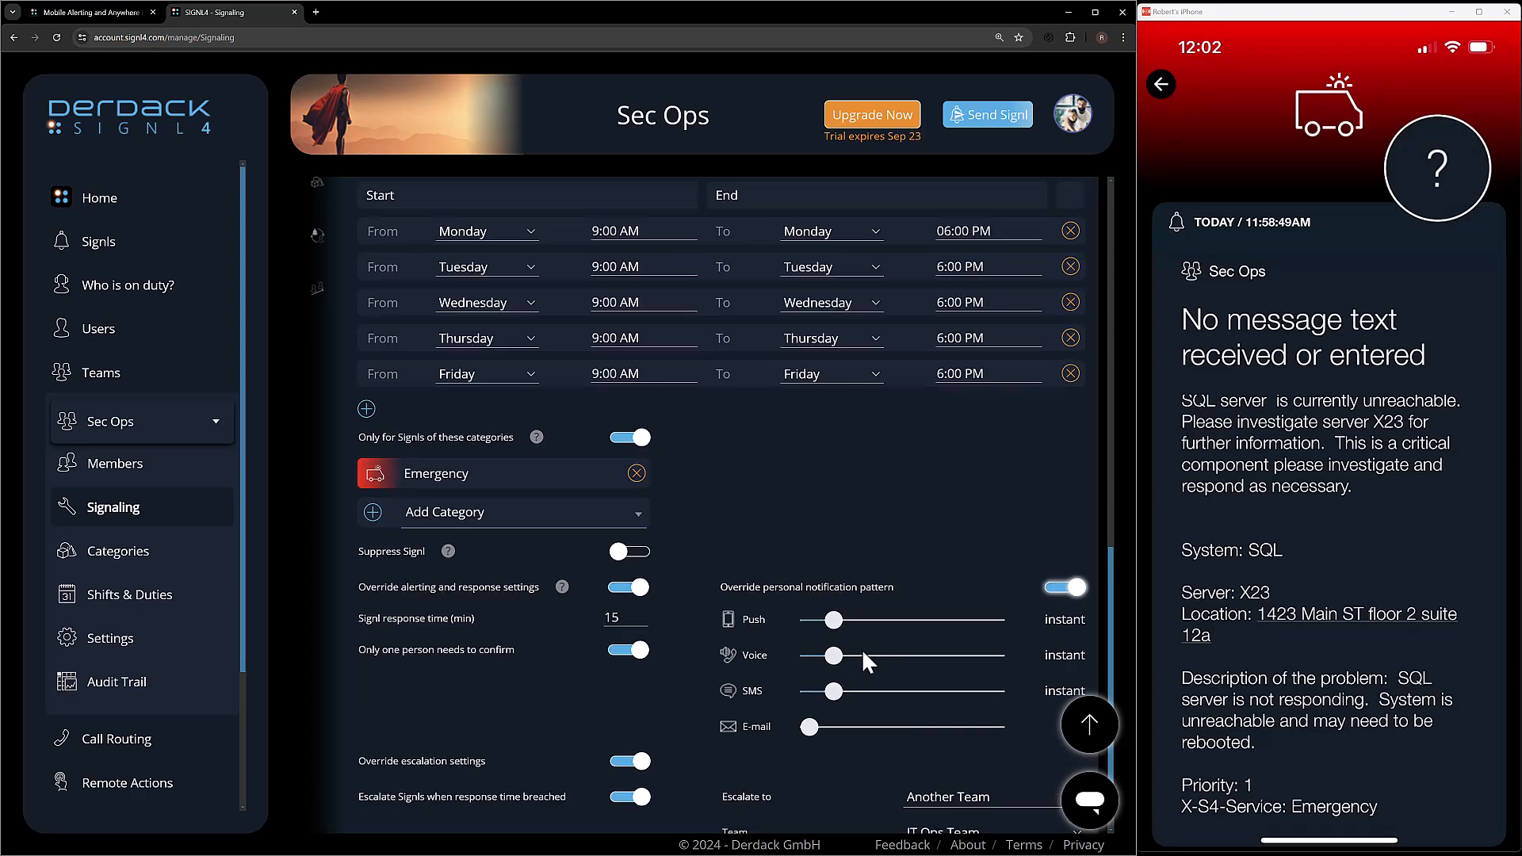
scroll(863, 649, "down", 1)
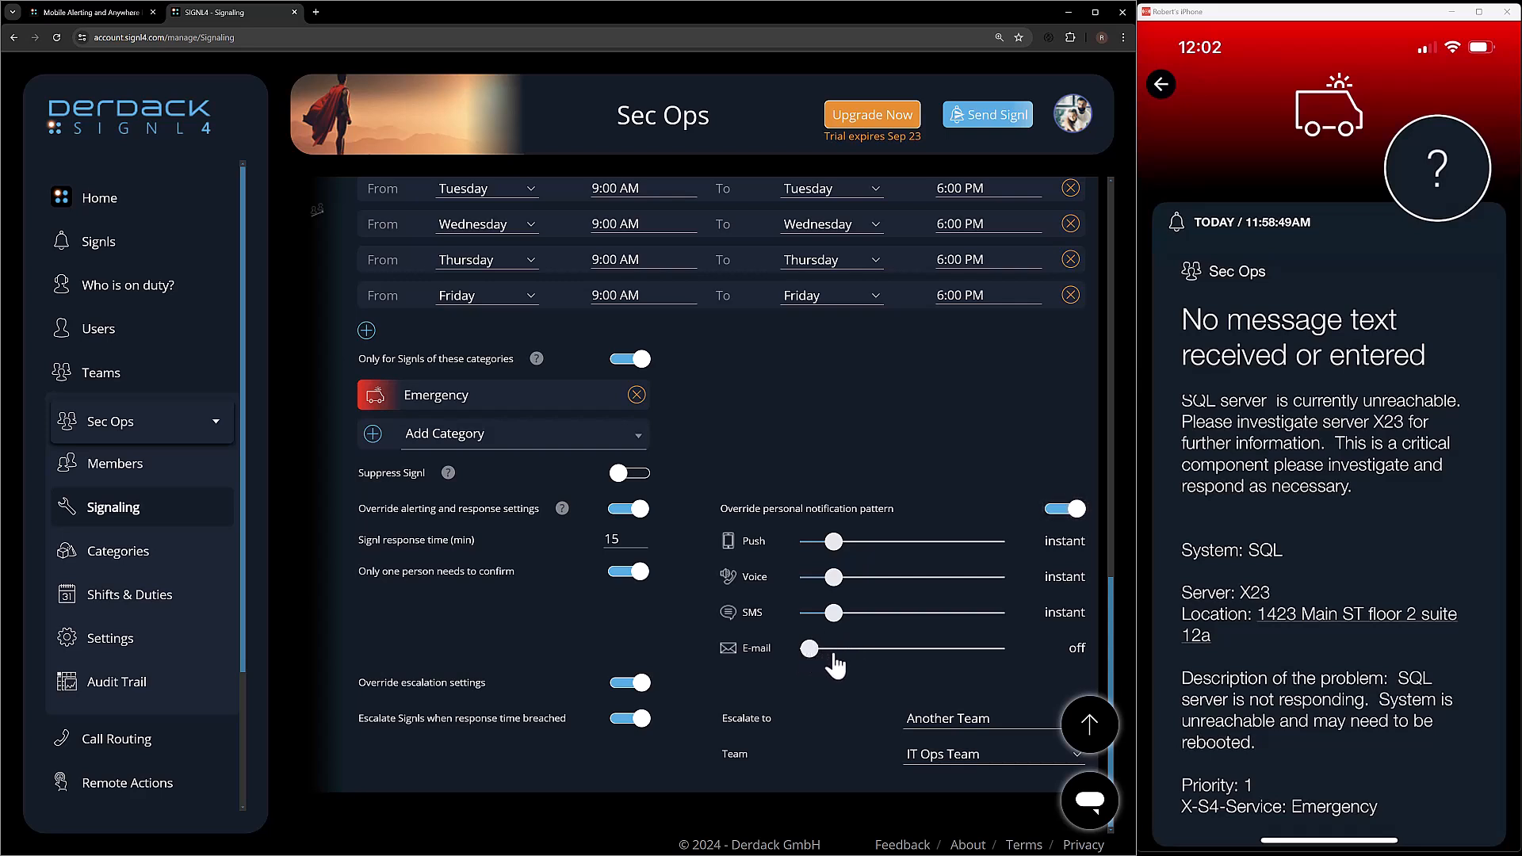
left_click(829, 650)
left_click_drag(834, 615, 854, 581)
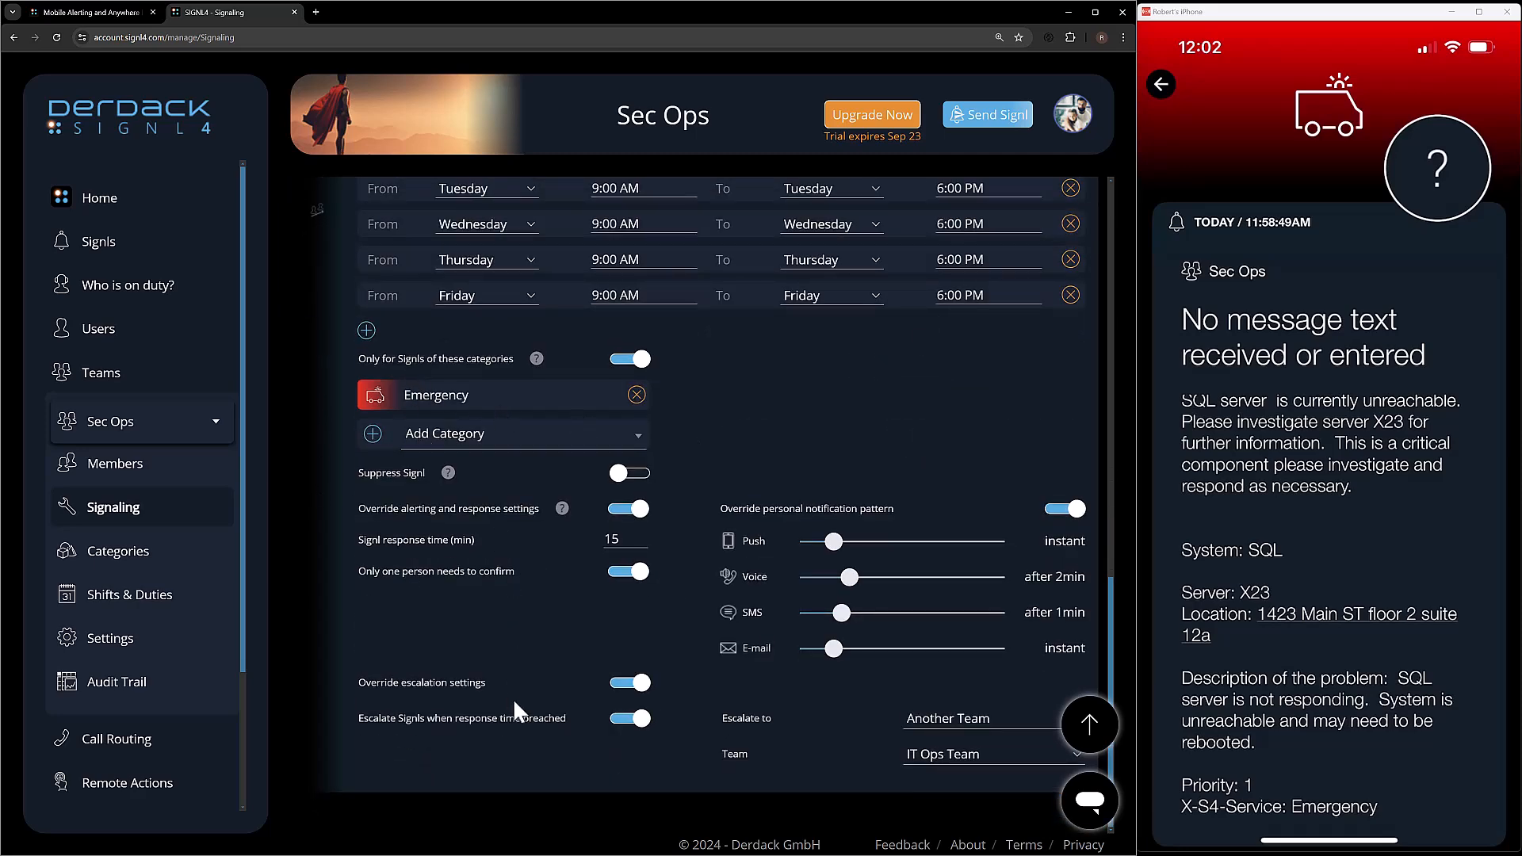
scroll(865, 426, "up", 5)
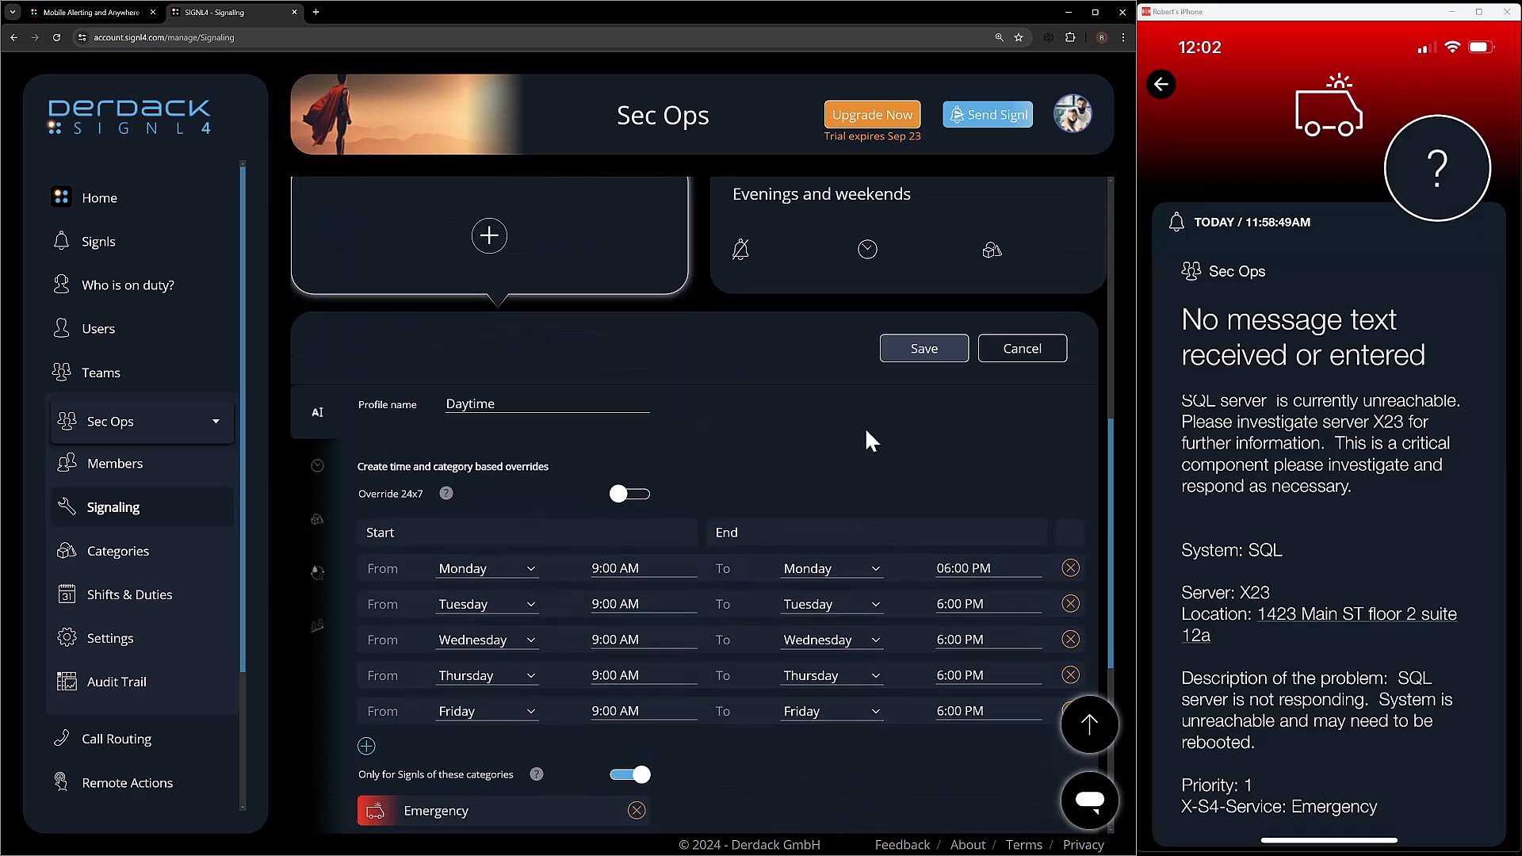
Save the Daytime override and reopen it to review its schedule, category filter, notification pattern and escalation settings.
left_click(924, 349)
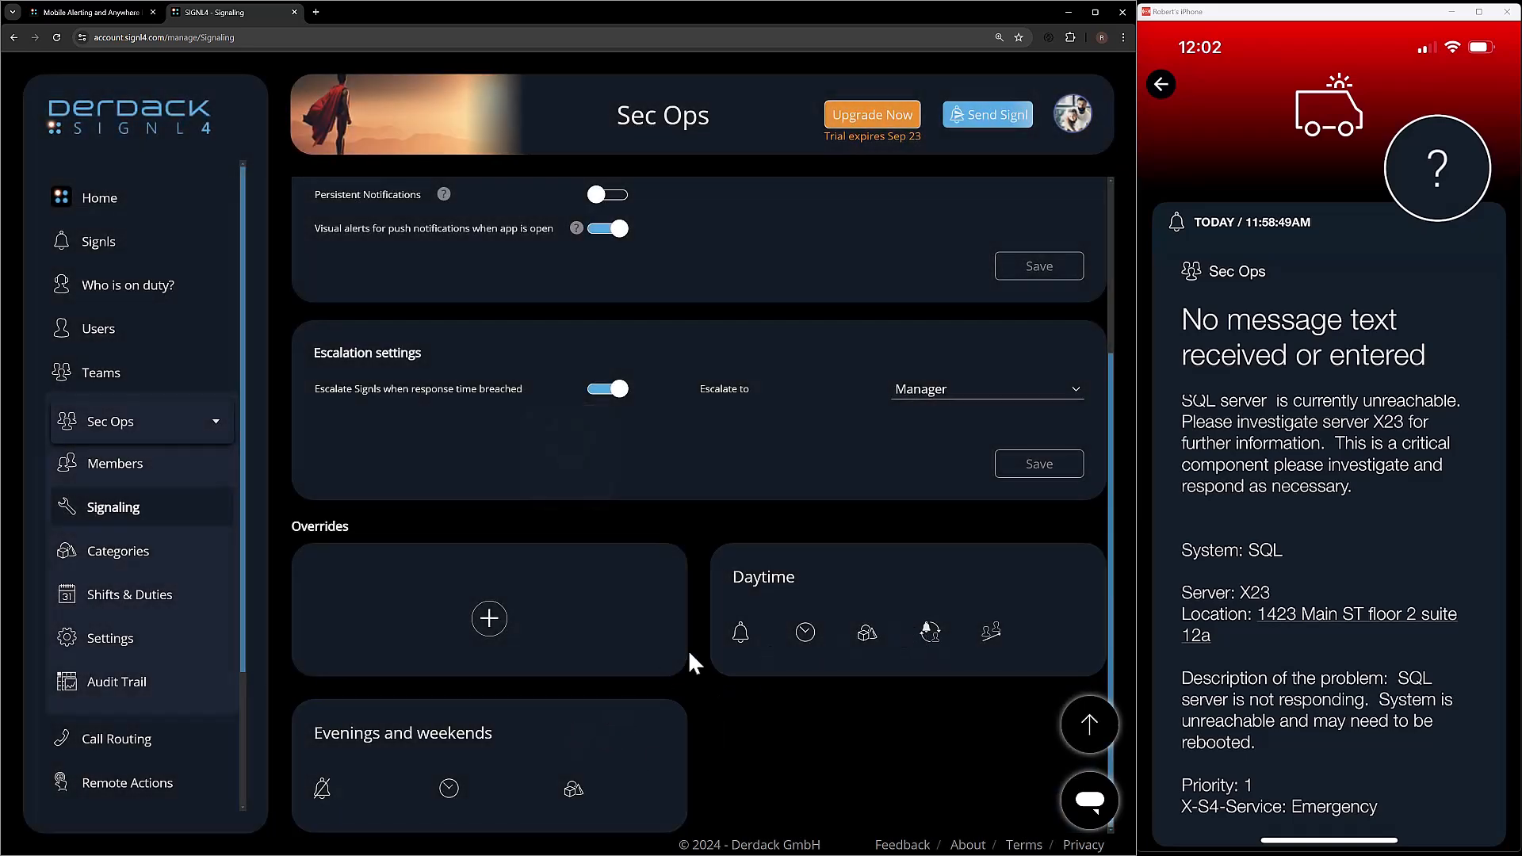
left_click(775, 602)
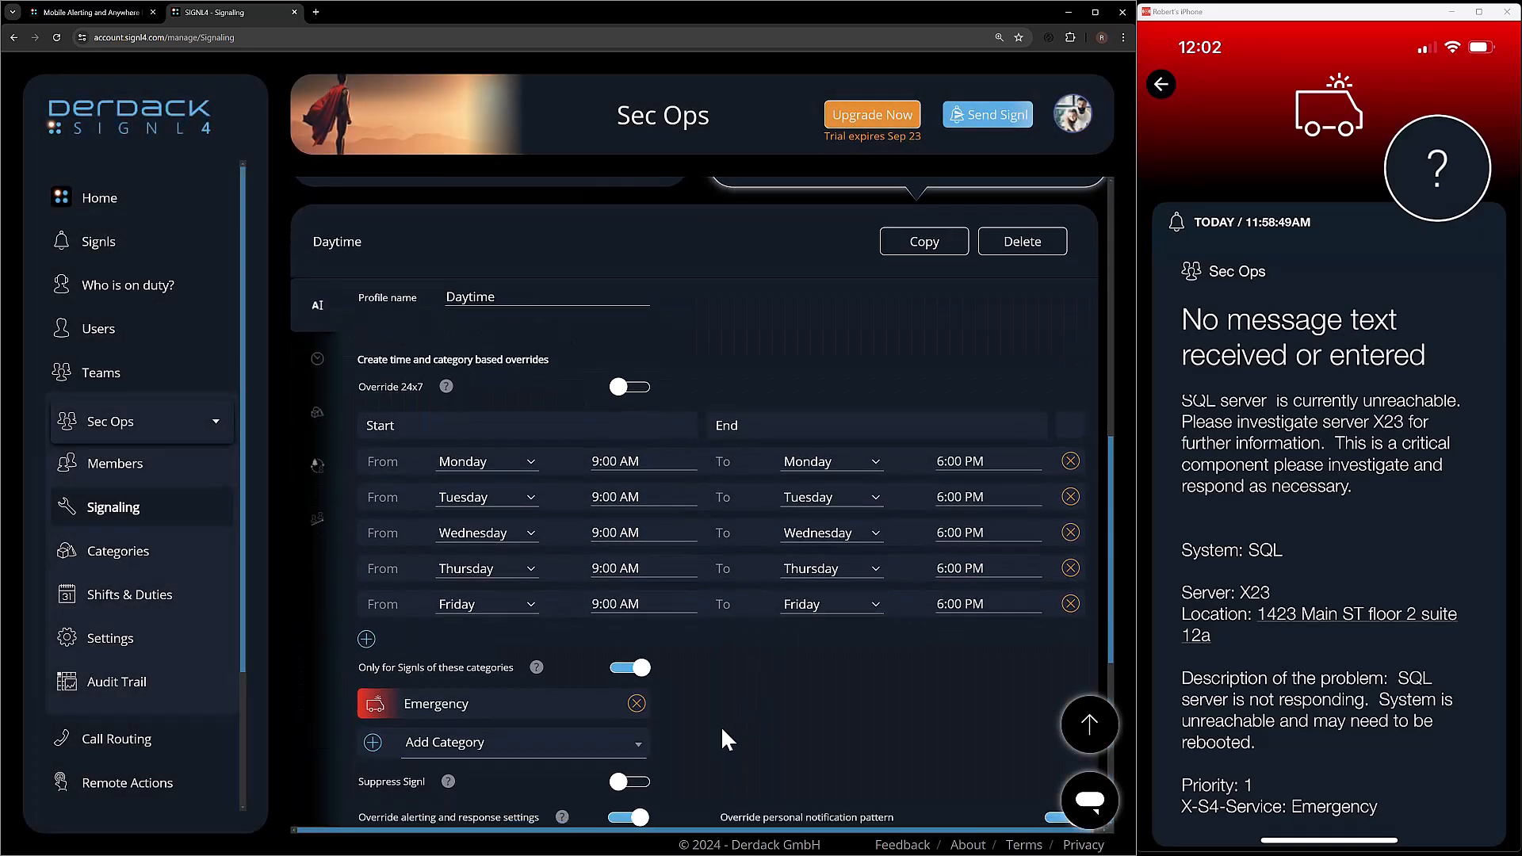
scroll(721, 726, "down", 2)
scroll(715, 647, "down", 2)
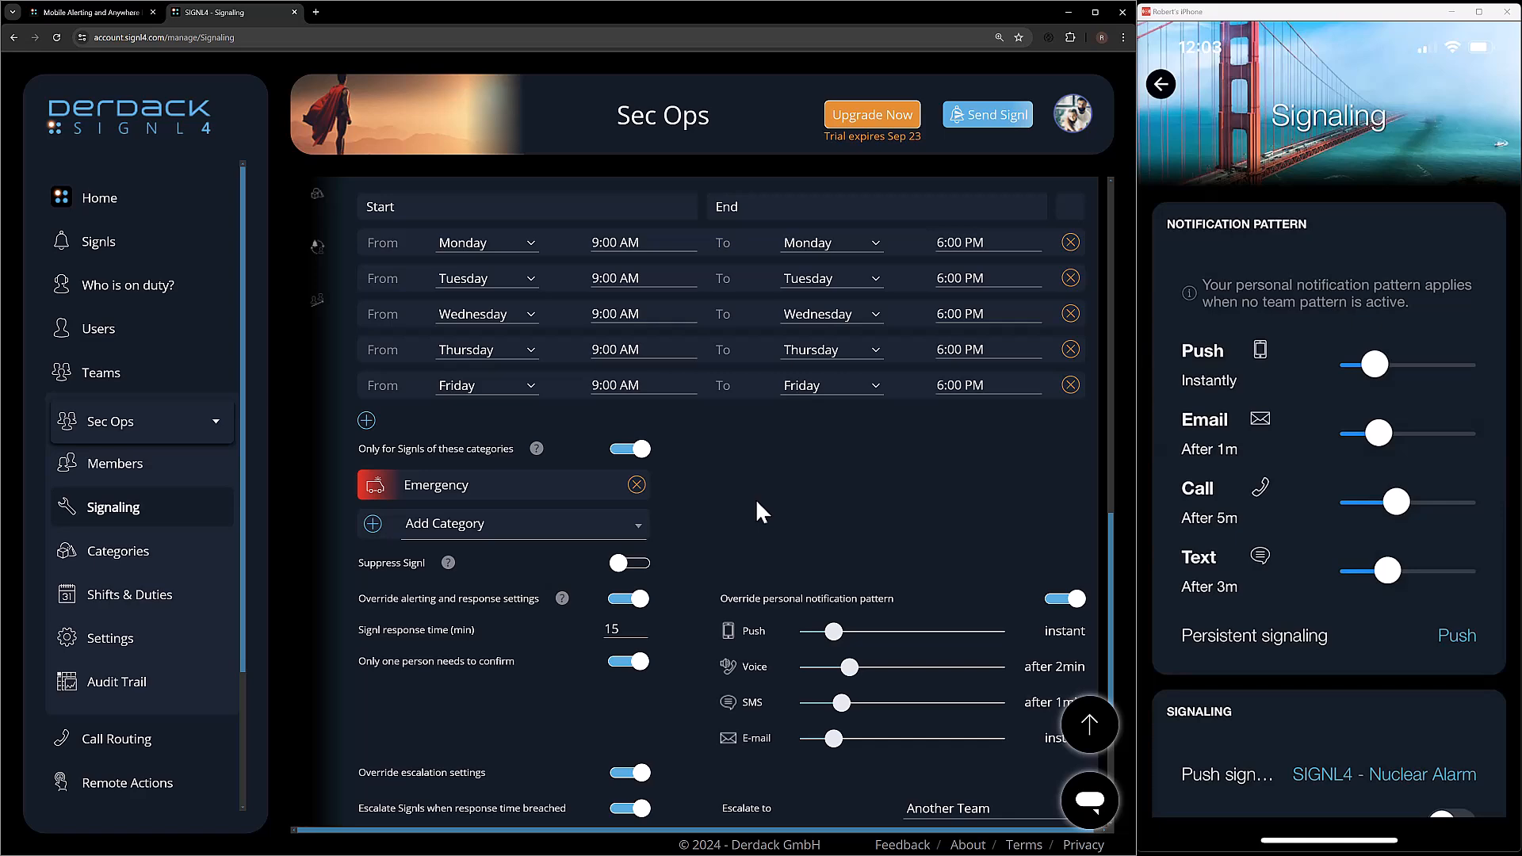
scroll(850, 635, "down", 3)
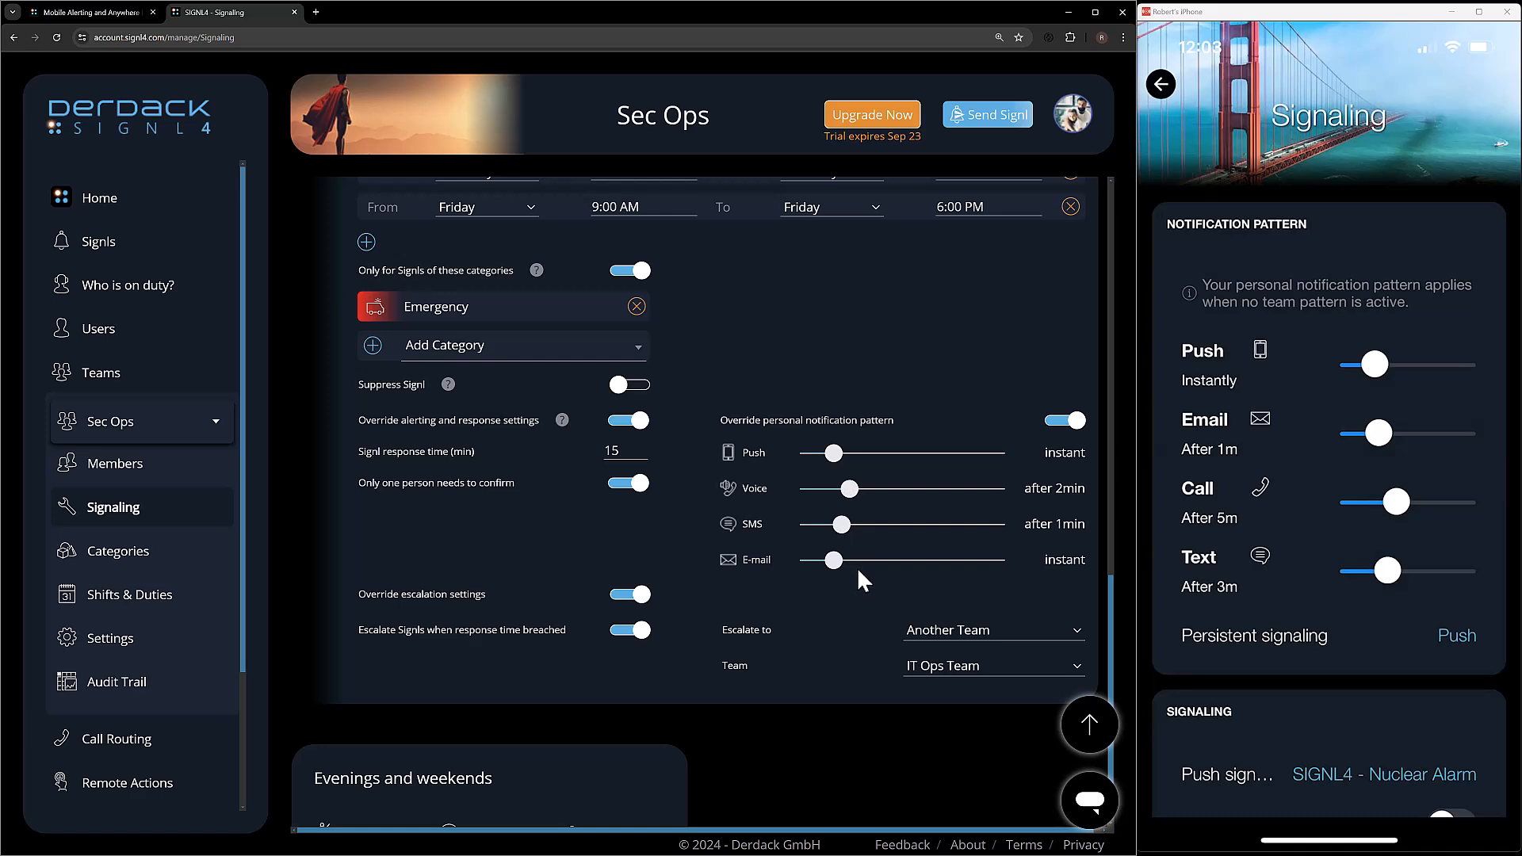
scroll(862, 573, "up", 2)
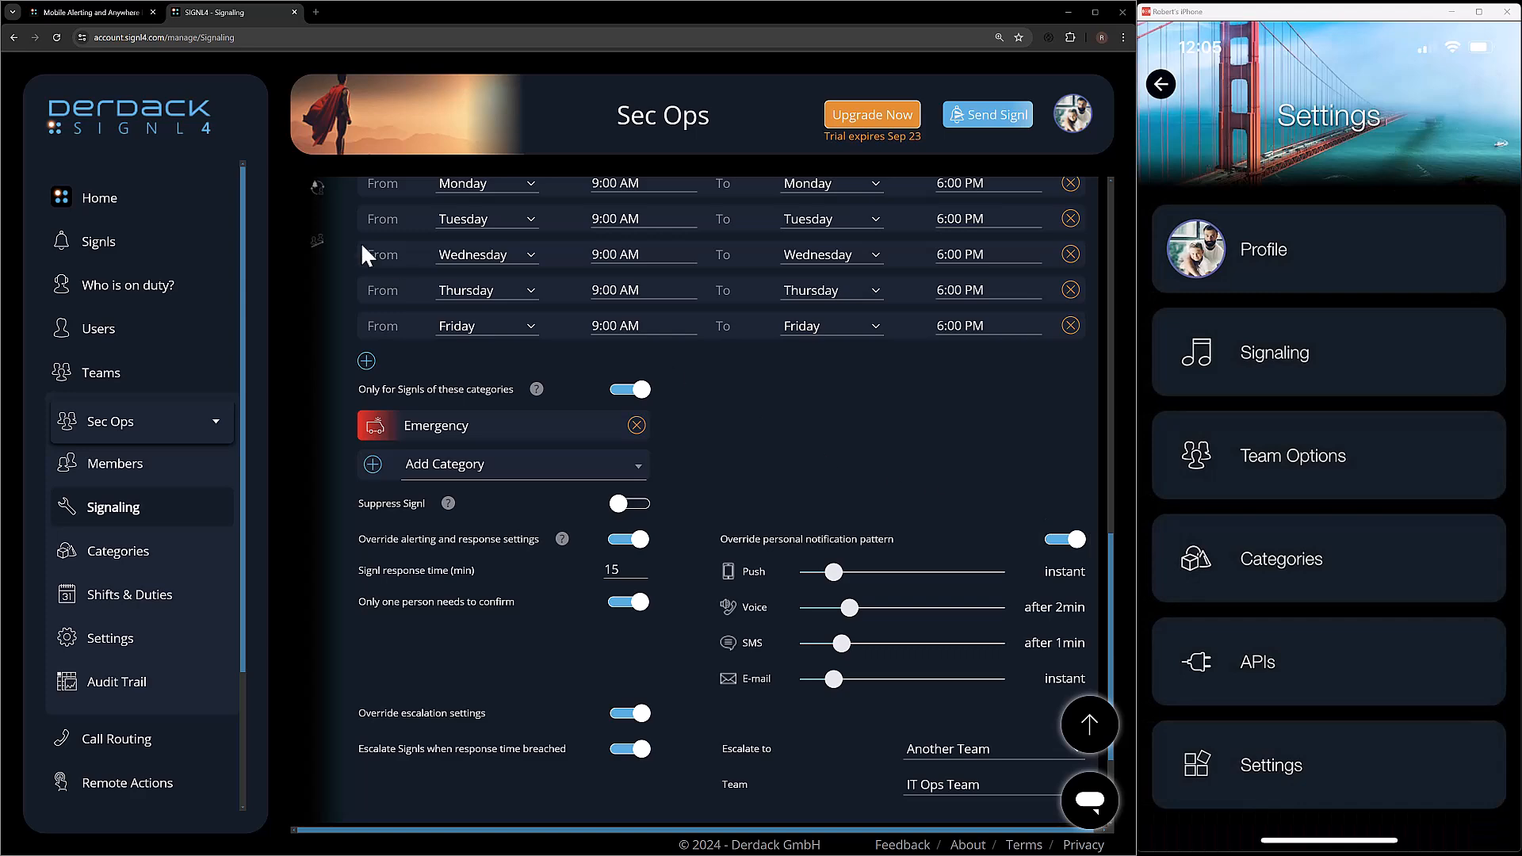
Open the Signls list and examine the details and delivery status of the IT Signl "Sql is down".
left_click(121, 261)
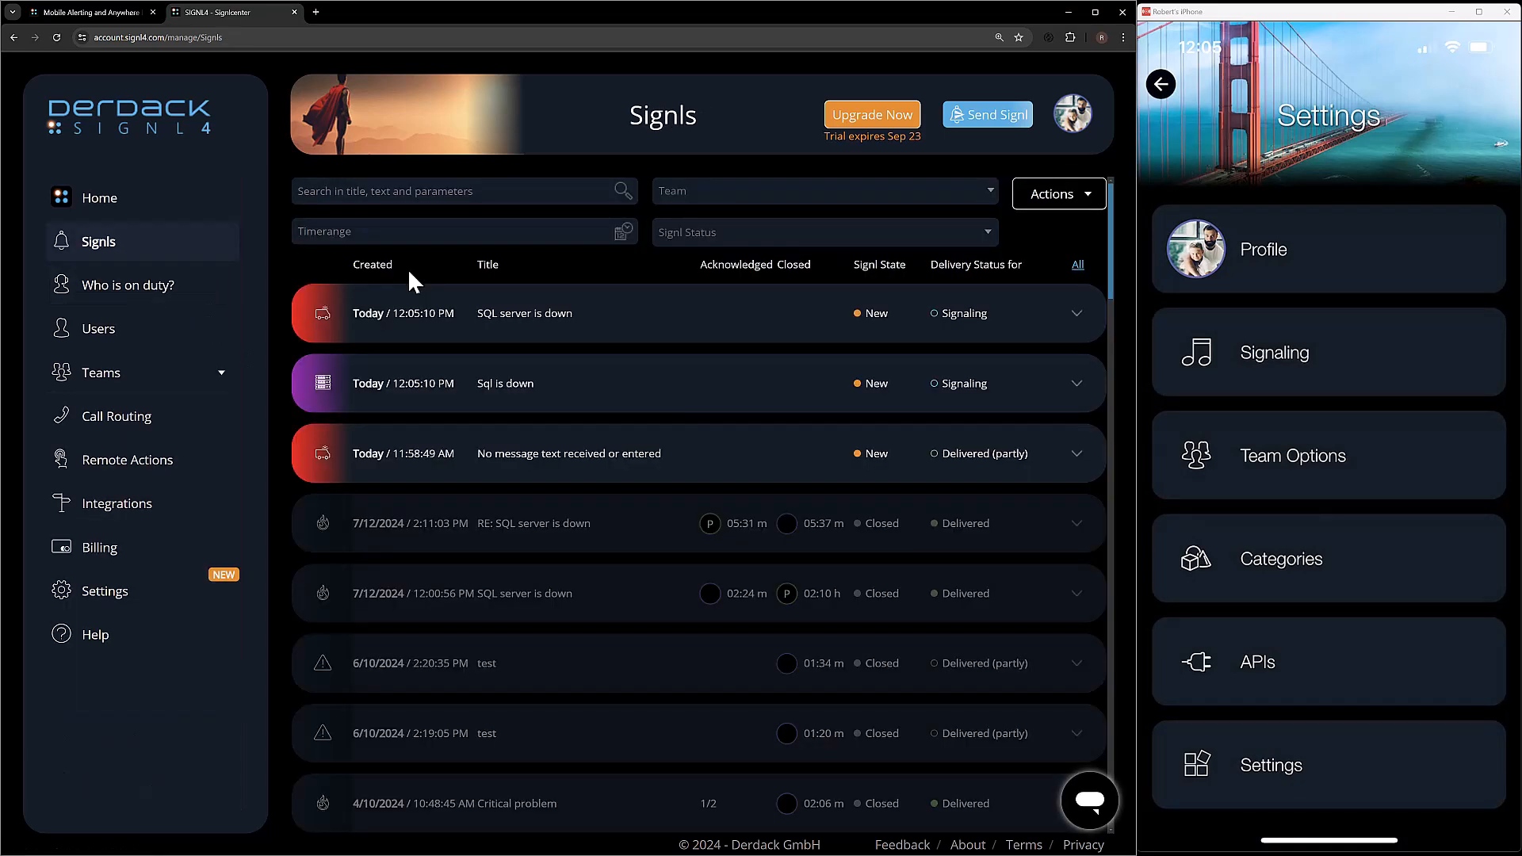
left_click(559, 402)
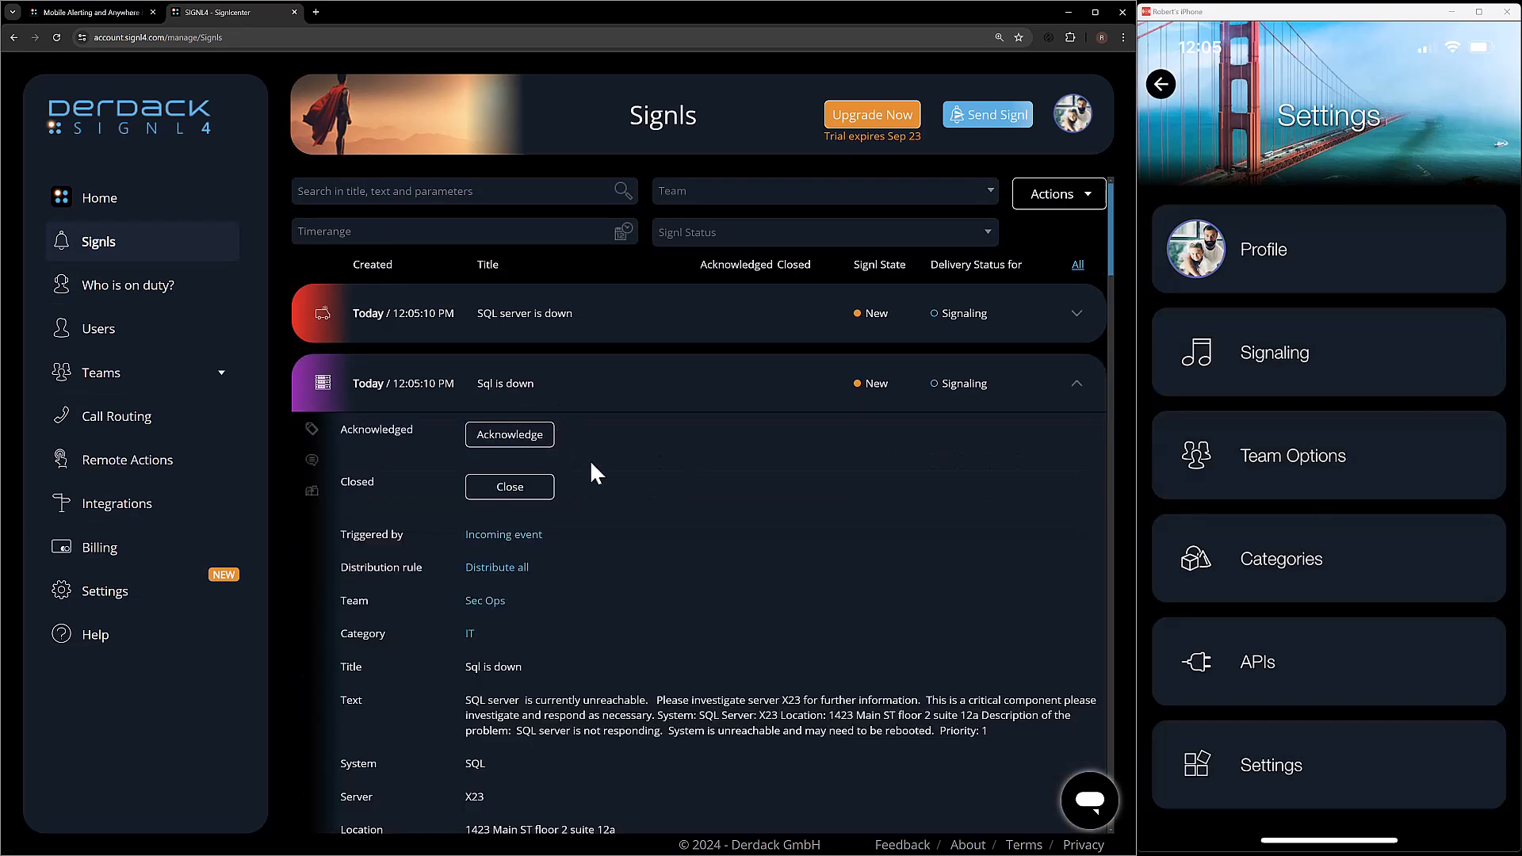
scroll(614, 484, "down", 5)
scroll(615, 587, "down", 3)
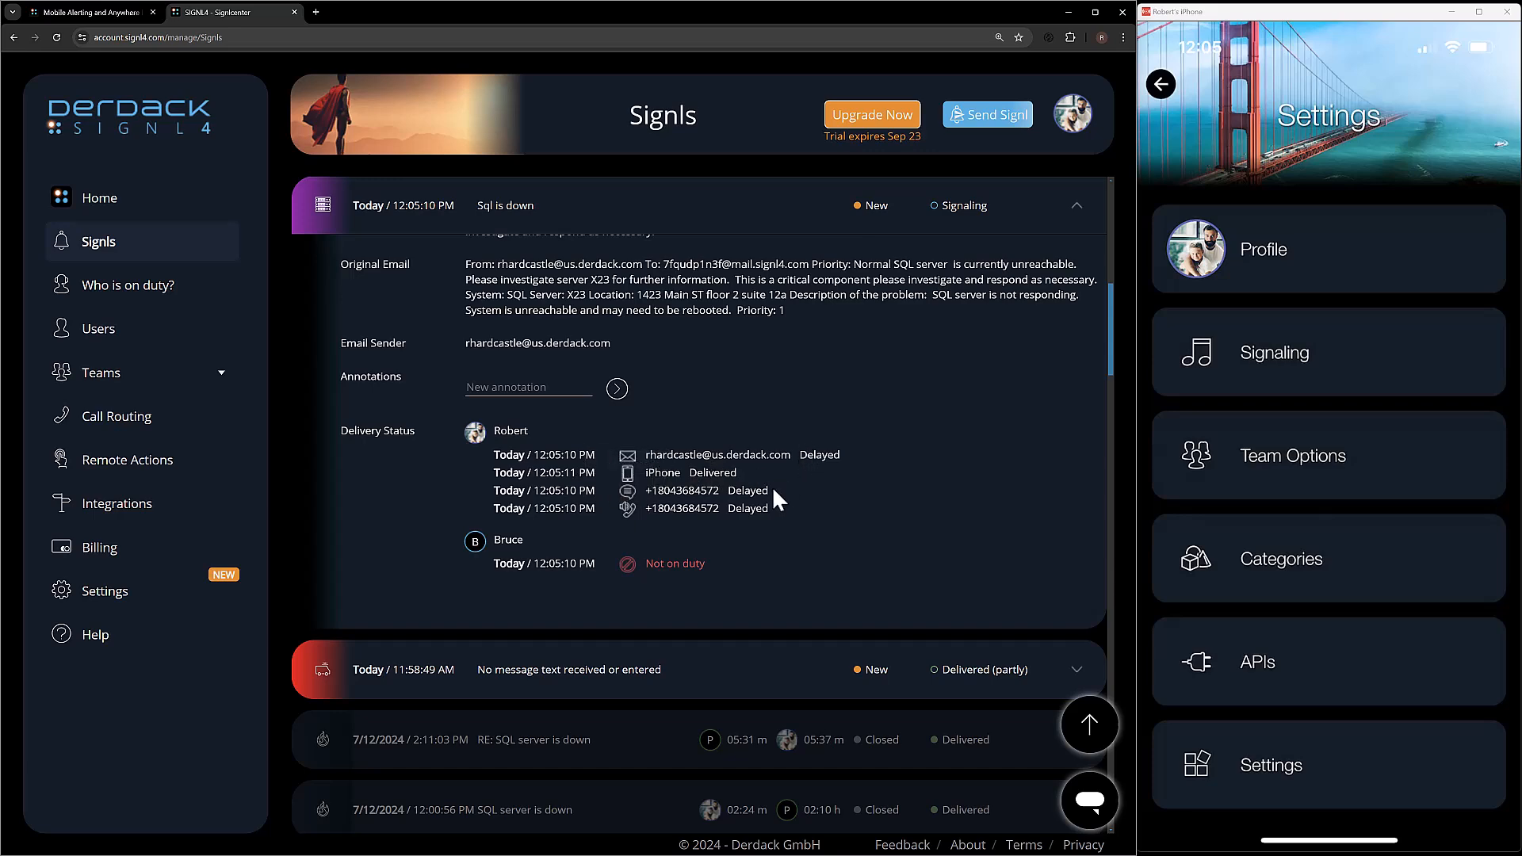
scroll(619, 252, "up", 5)
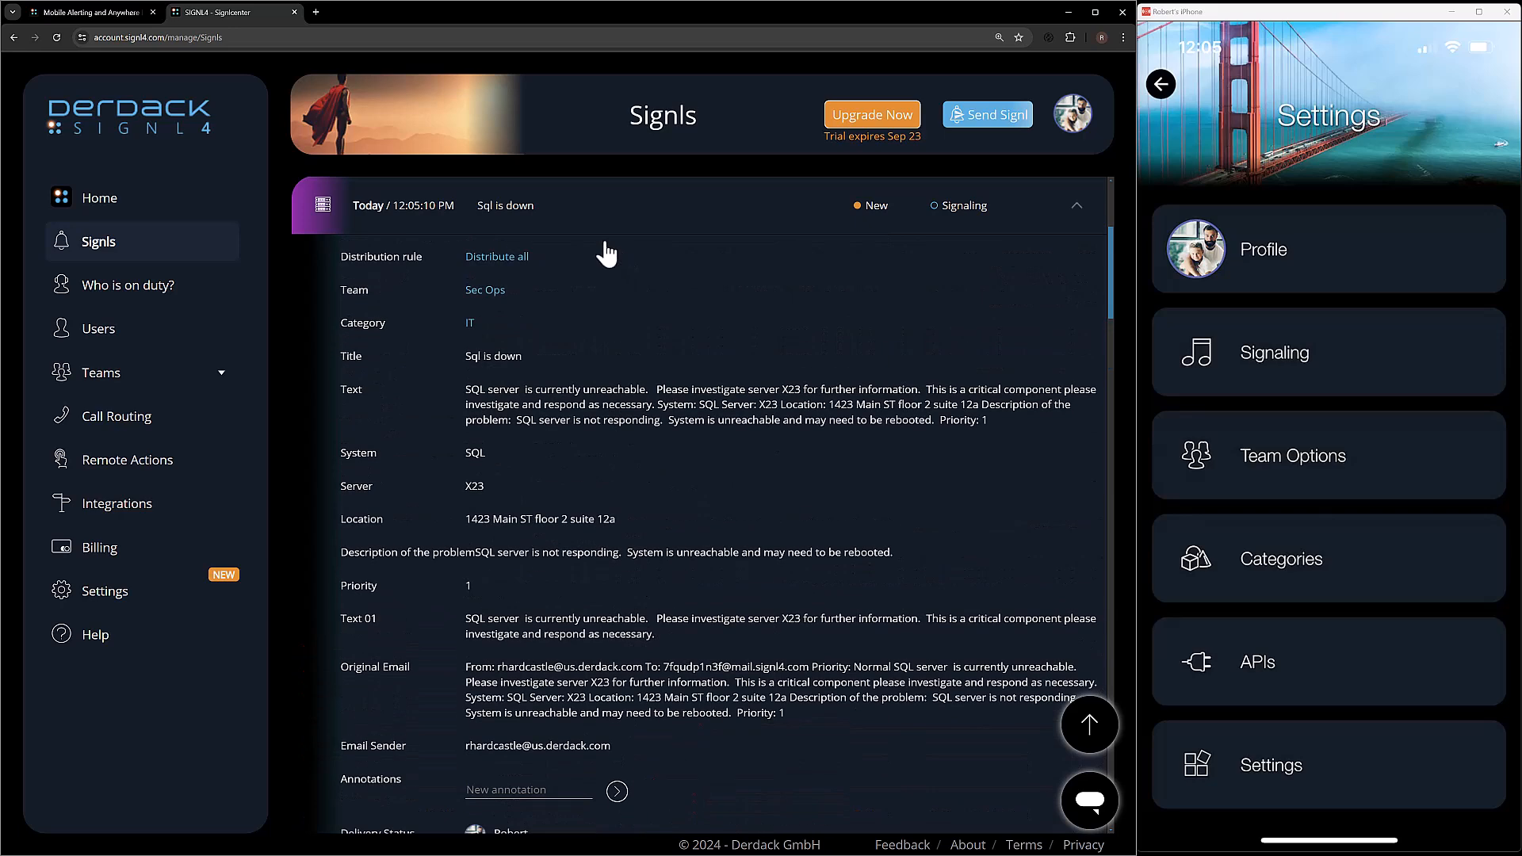
scroll(607, 254, "up", 4)
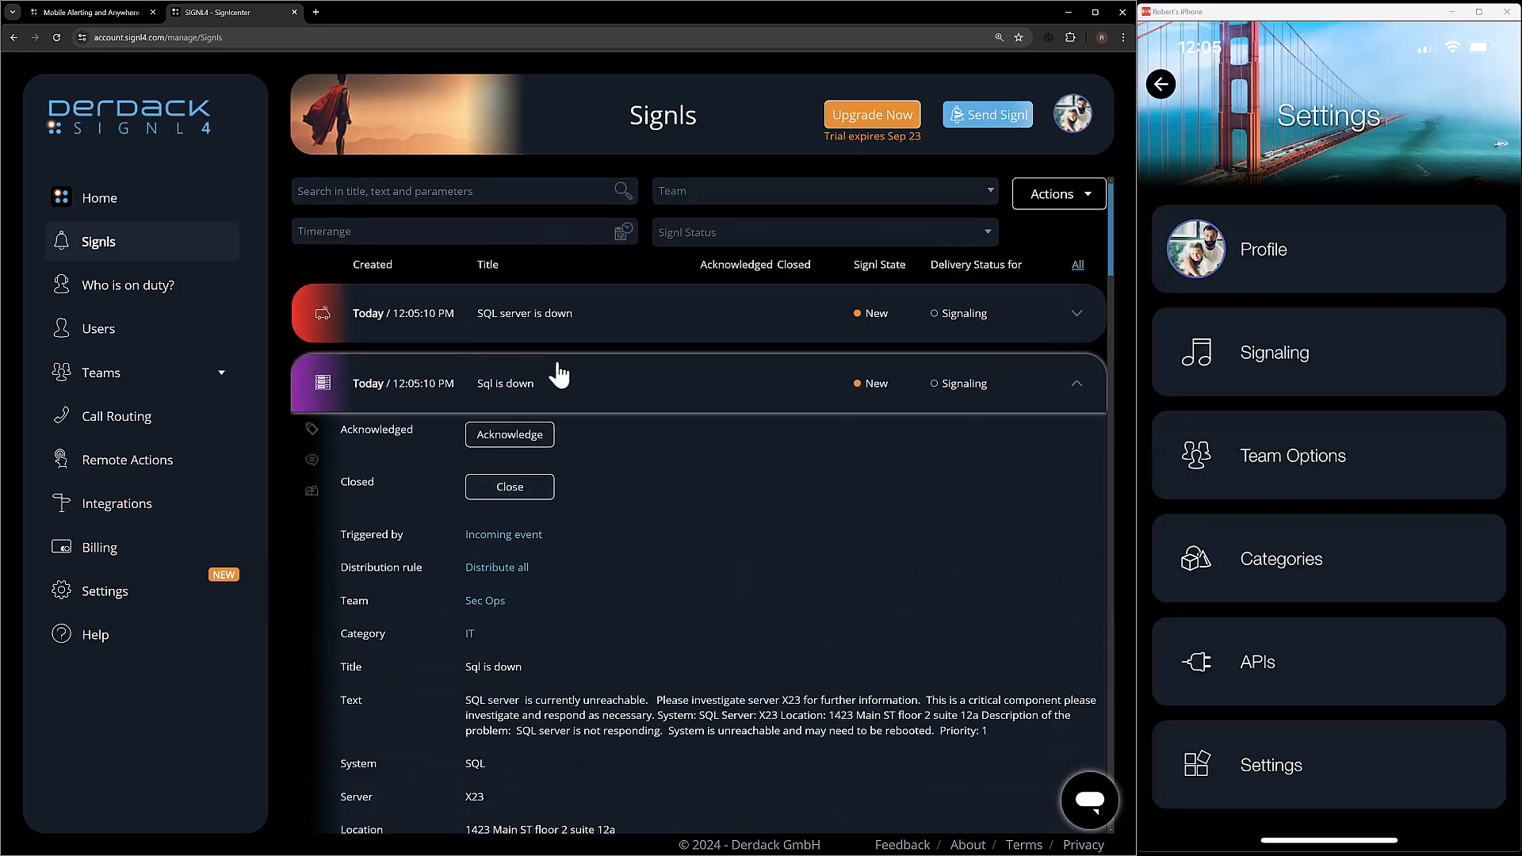
Expand the Emergency Signl "SQL server is down" and examine its signaling override and remaining details.
left_click(553, 316)
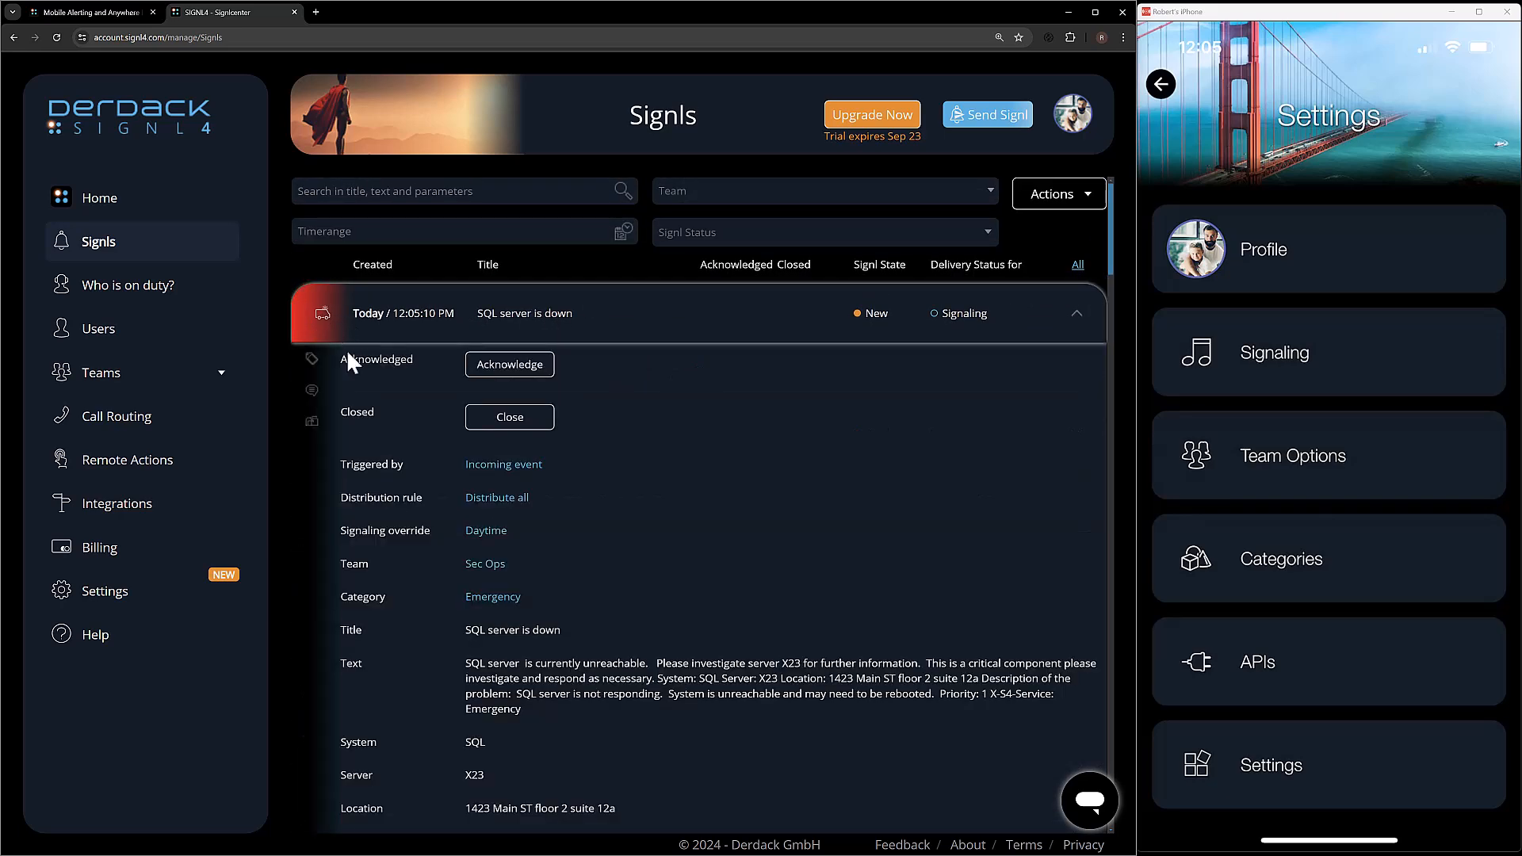
scroll(628, 543, "down", 7)
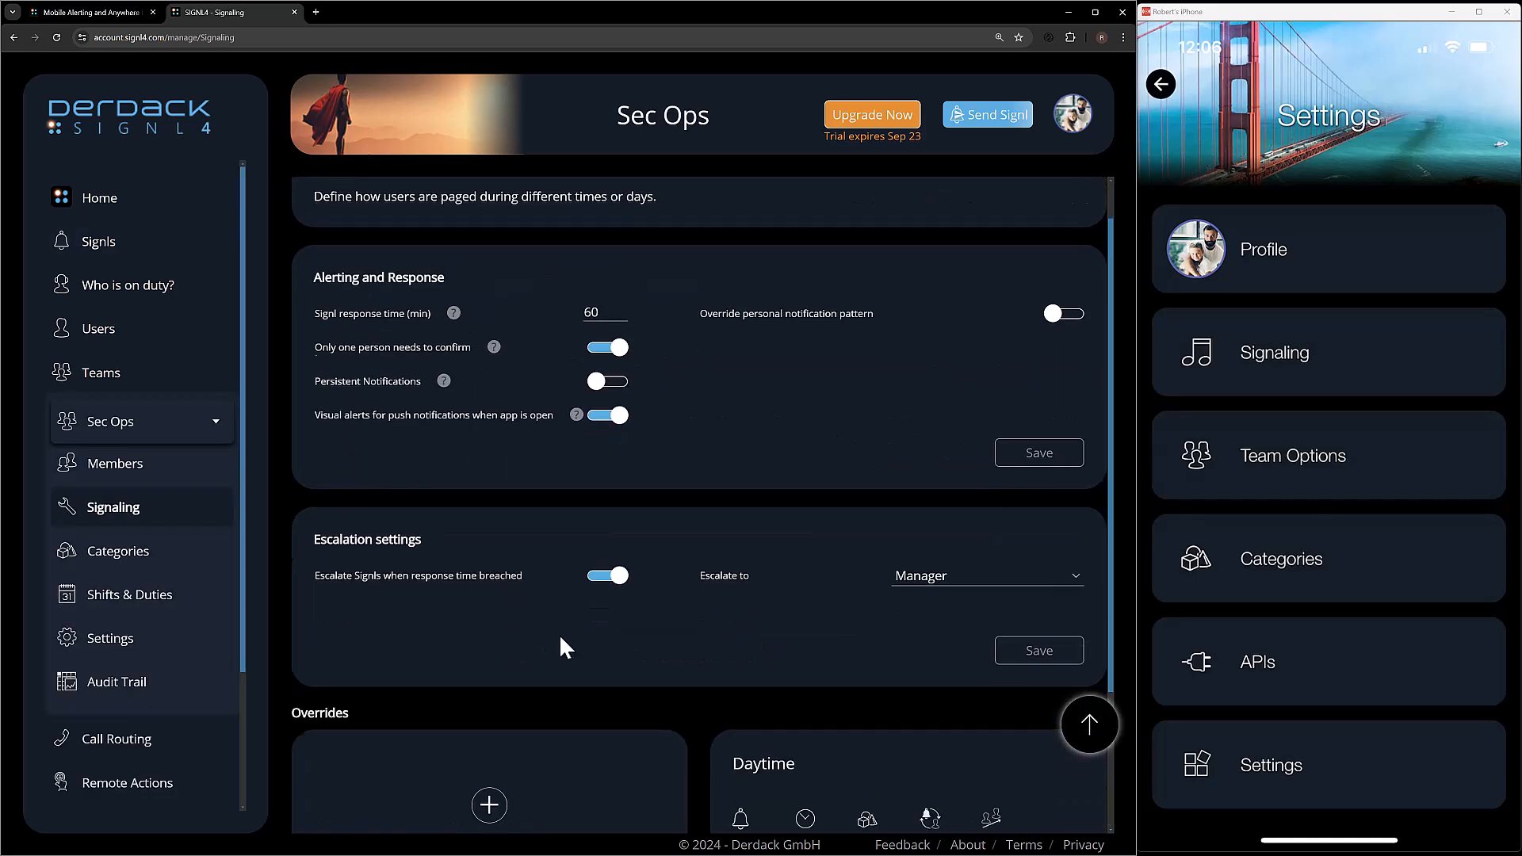
Review the Sec Ops team's default alerting and escalation settings together with its signaling overrides.
scroll(559, 635, "down", 3)
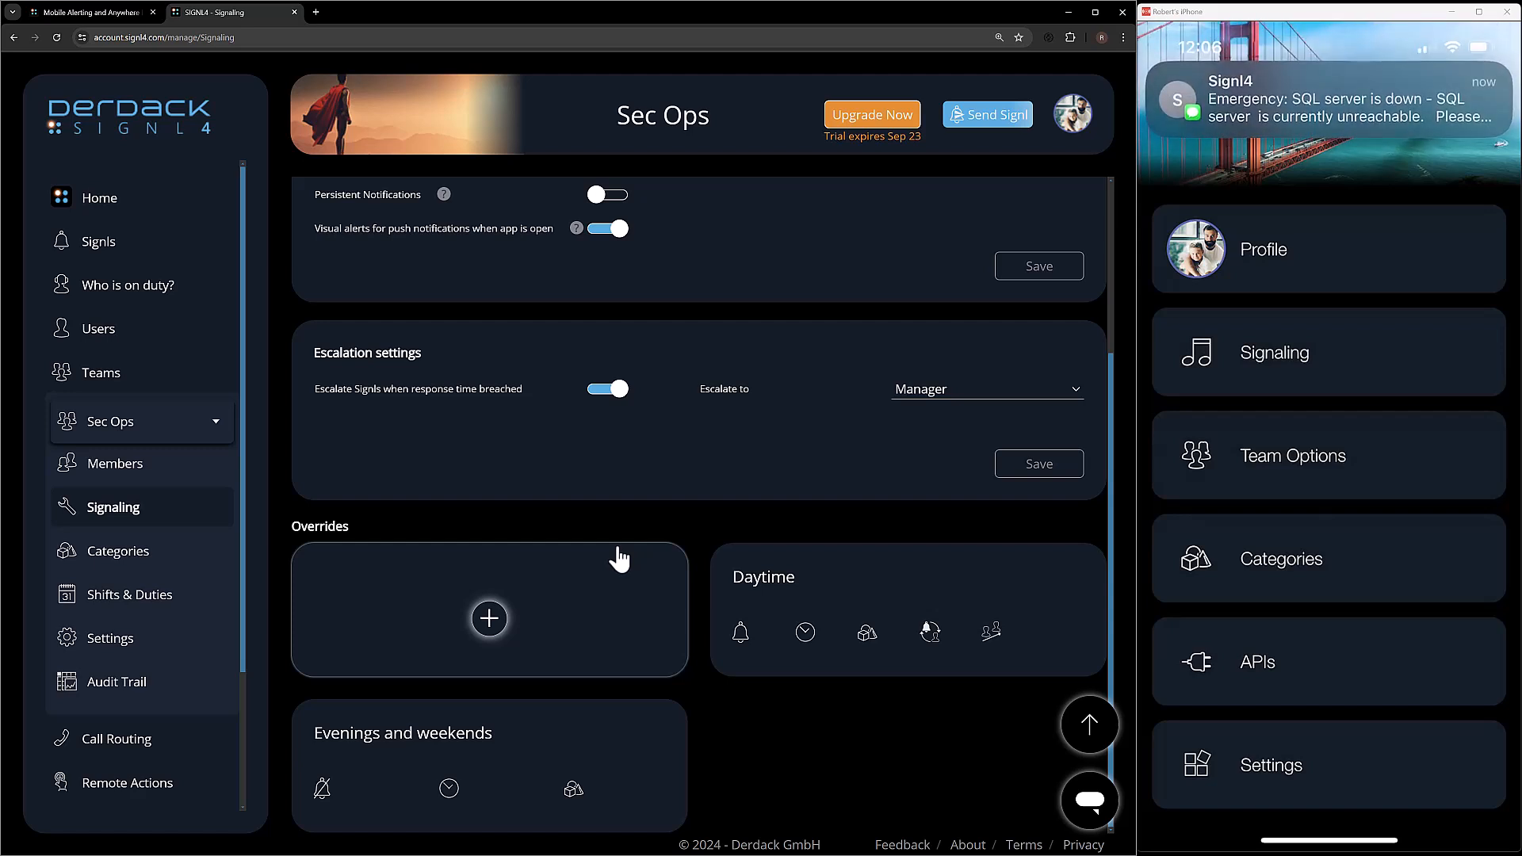
scroll(635, 544, "up", 3)
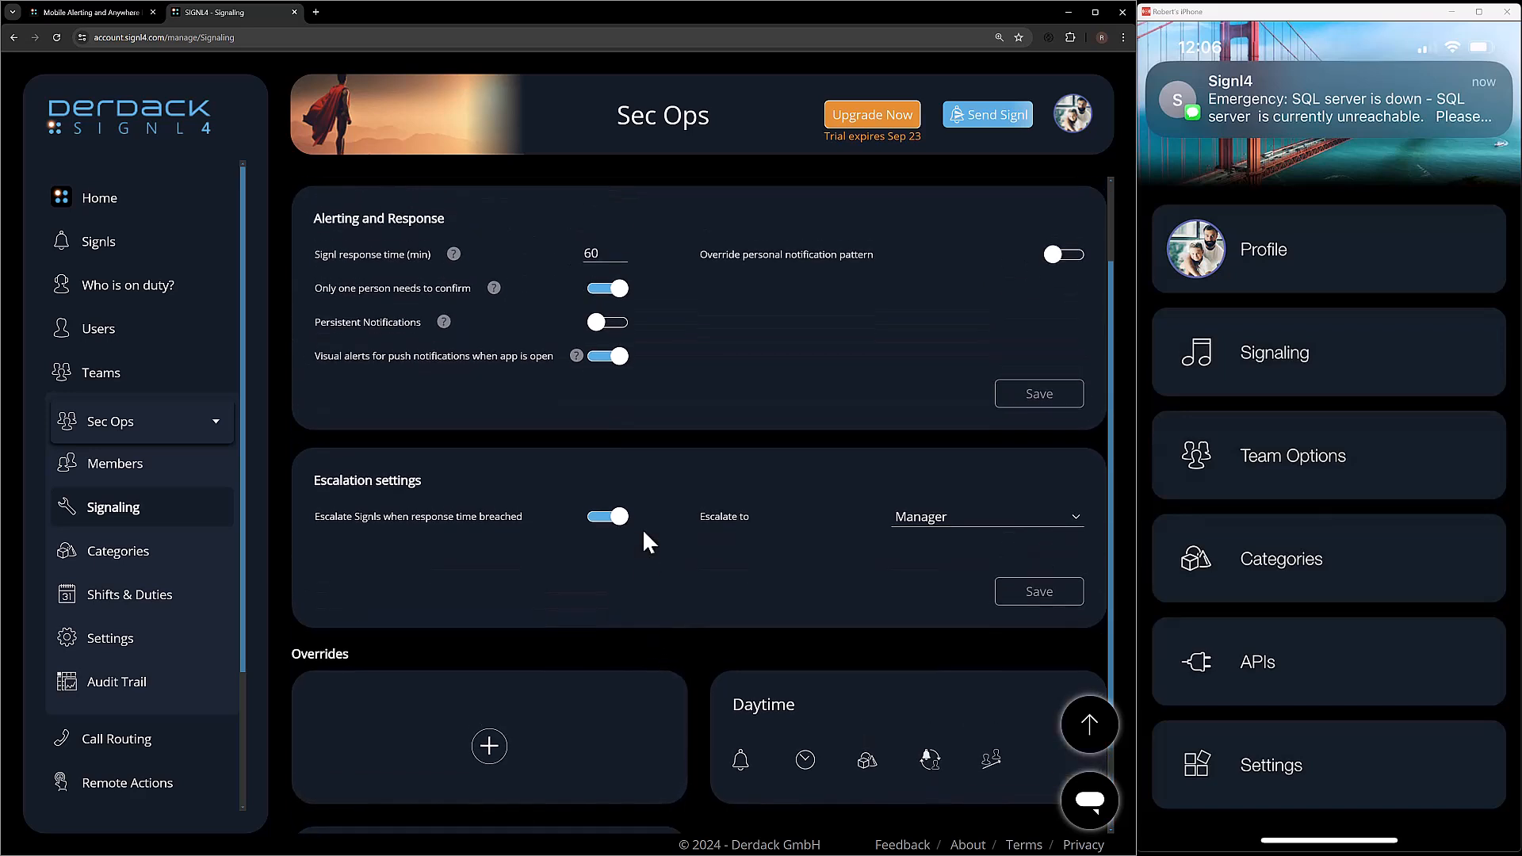